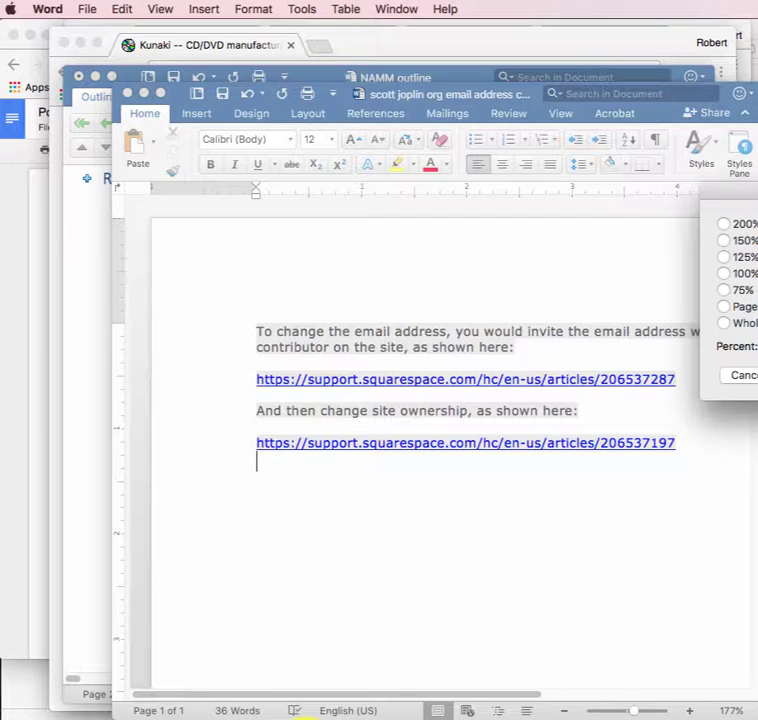
- Bring Chrome forward and open Kunaki's web-based CD design tool for a new product
key(super+Tab)
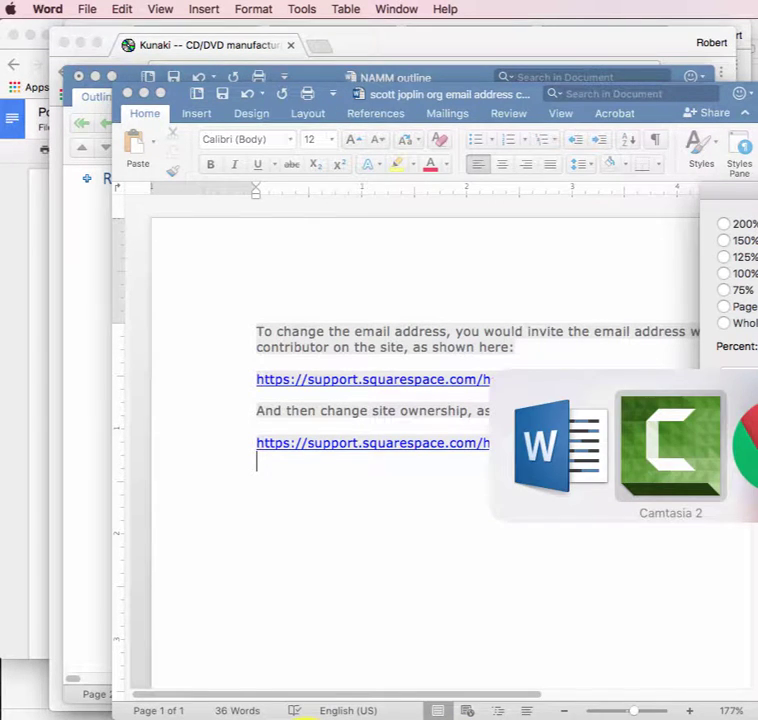
key(super+Tab)
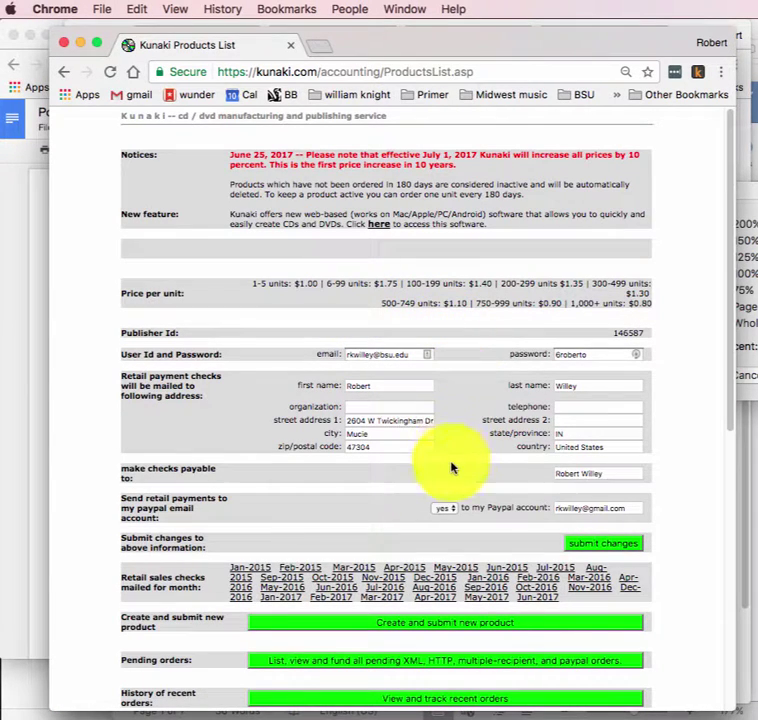
click(418, 625)
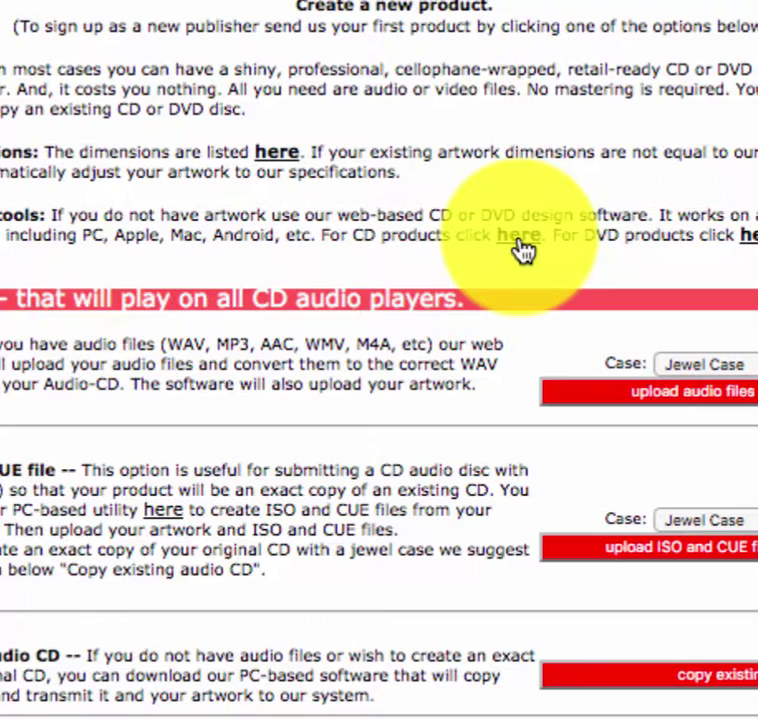
click(519, 244)
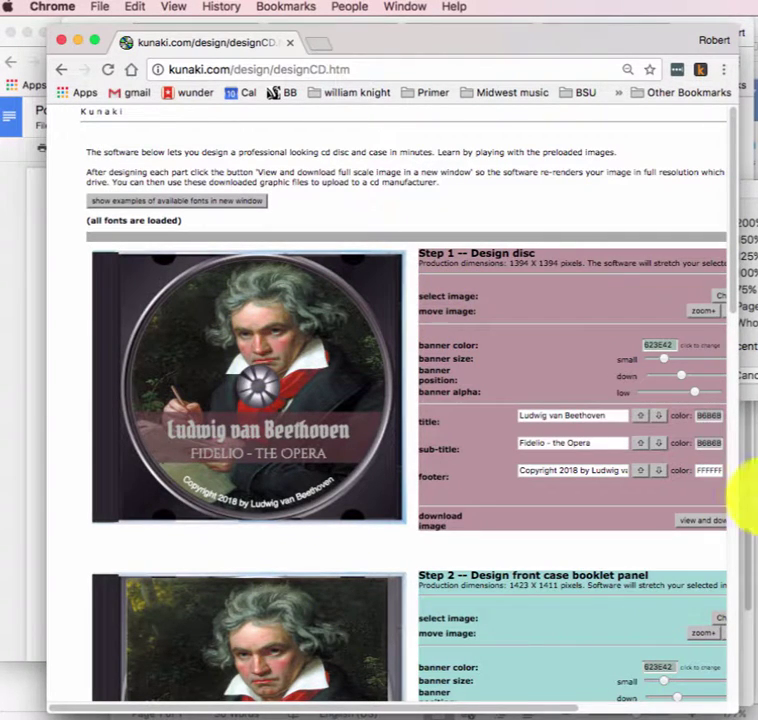
- Shift the Chrome window left and widen it so all Step 1 disc settings fit
scroll(731, 305, down, 5)
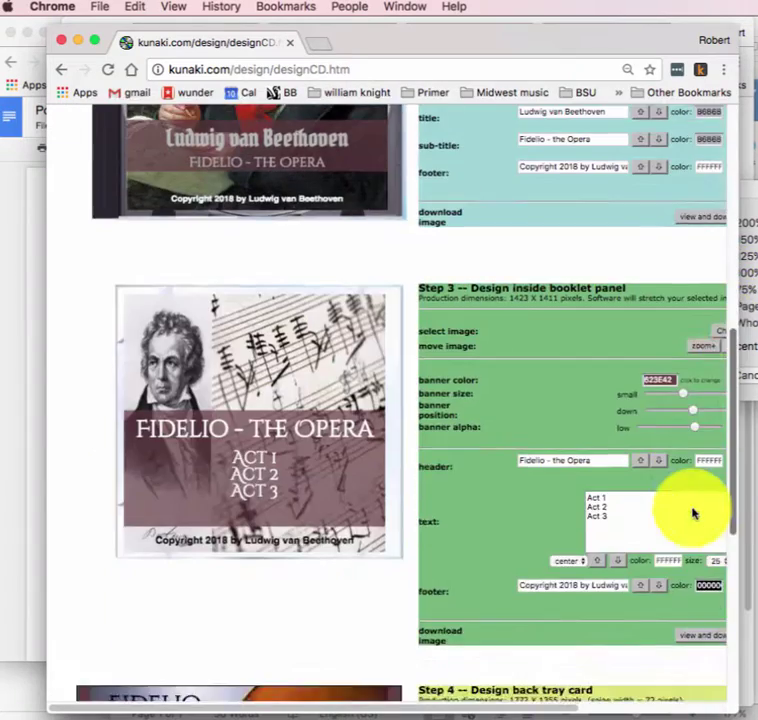
scroll(746, 242, up, 5)
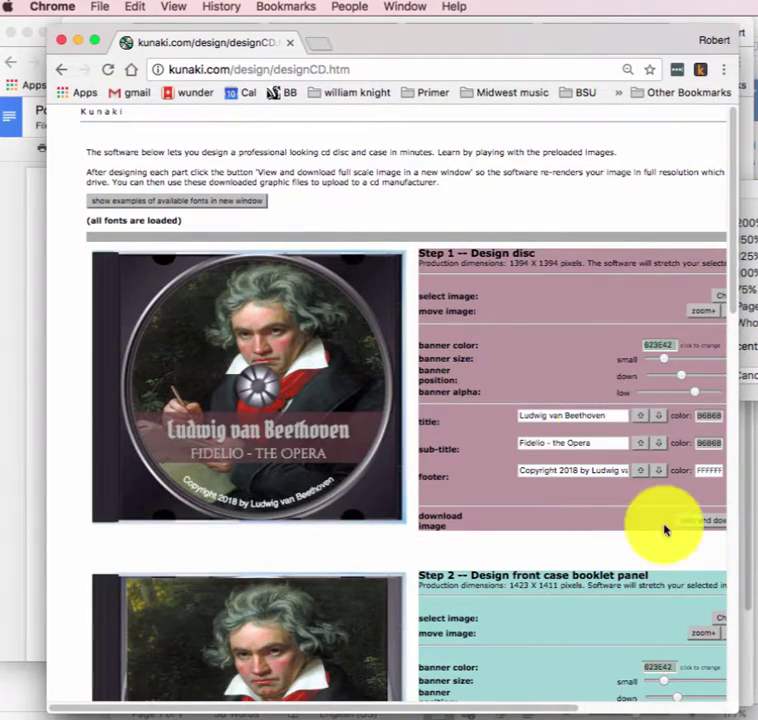
drag(546, 38, 486, 31)
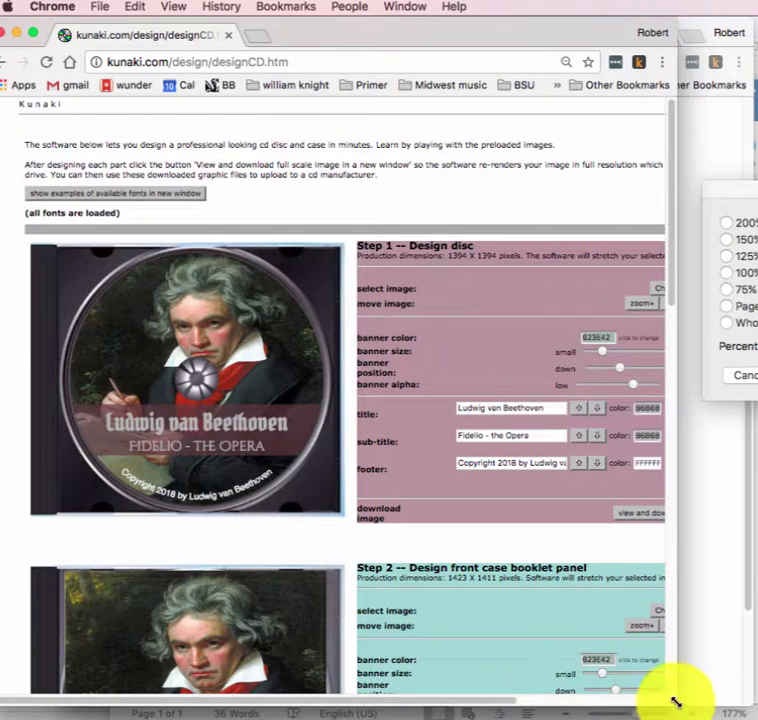
drag(673, 702, 750, 698)
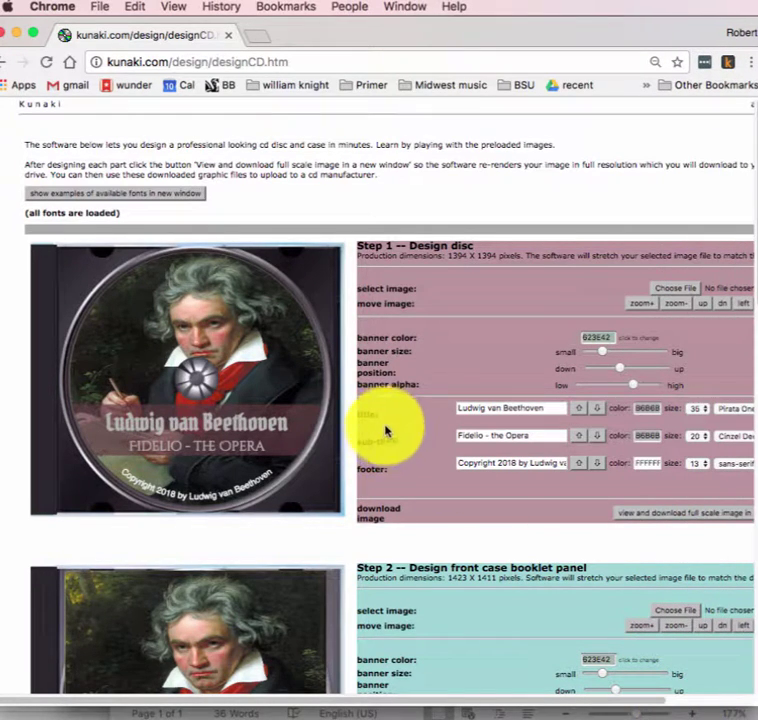
- Use CD disk 2.jpg as the disc image, with title MUST121 and sub-title Spring 2107
click(250, 372)
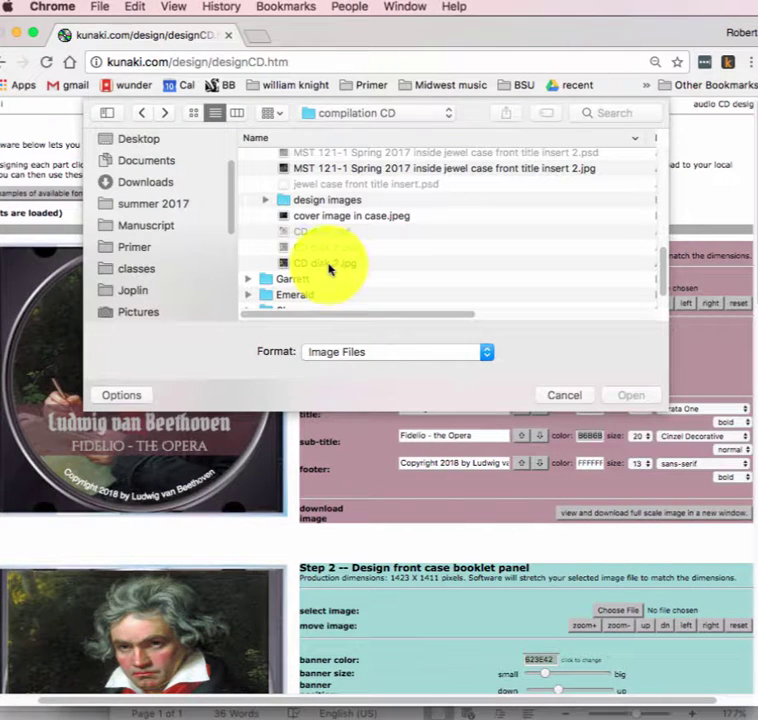
double_click(328, 266)
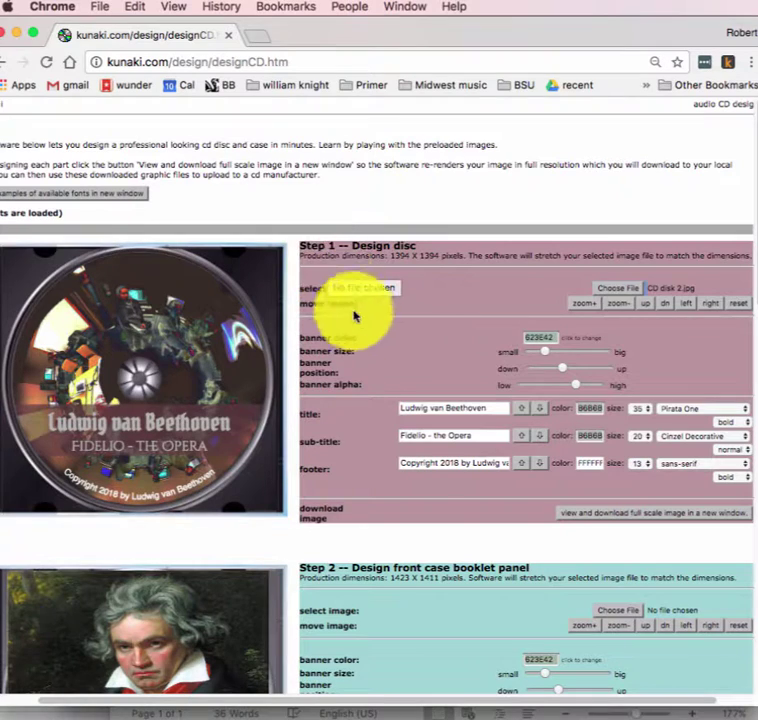
click(427, 407)
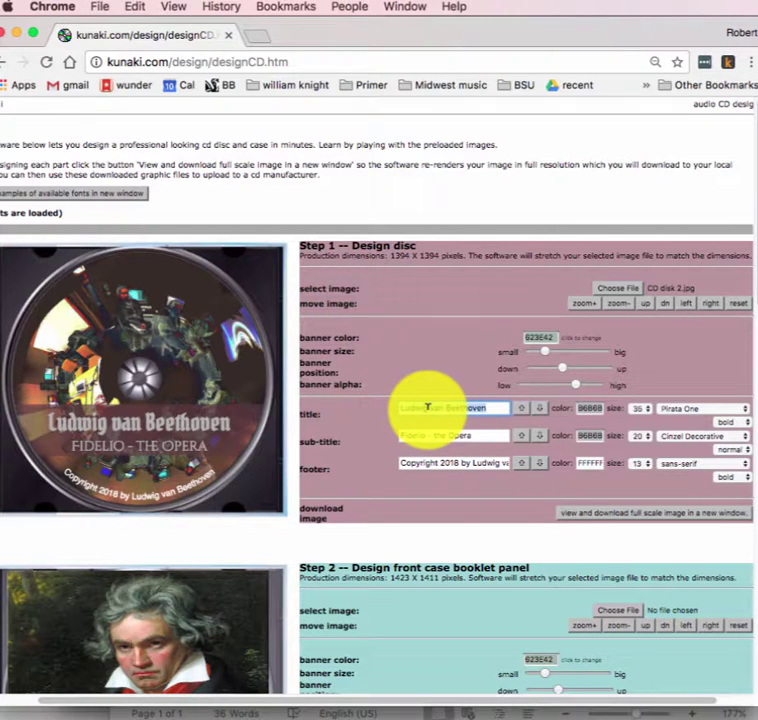
text(MUST121)
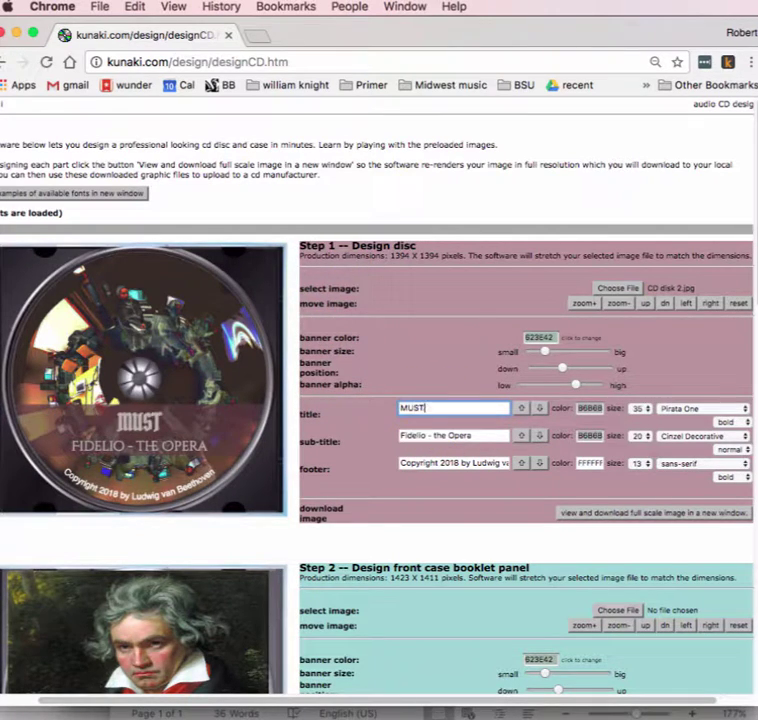
click(428, 433)
text(Spring 2107)
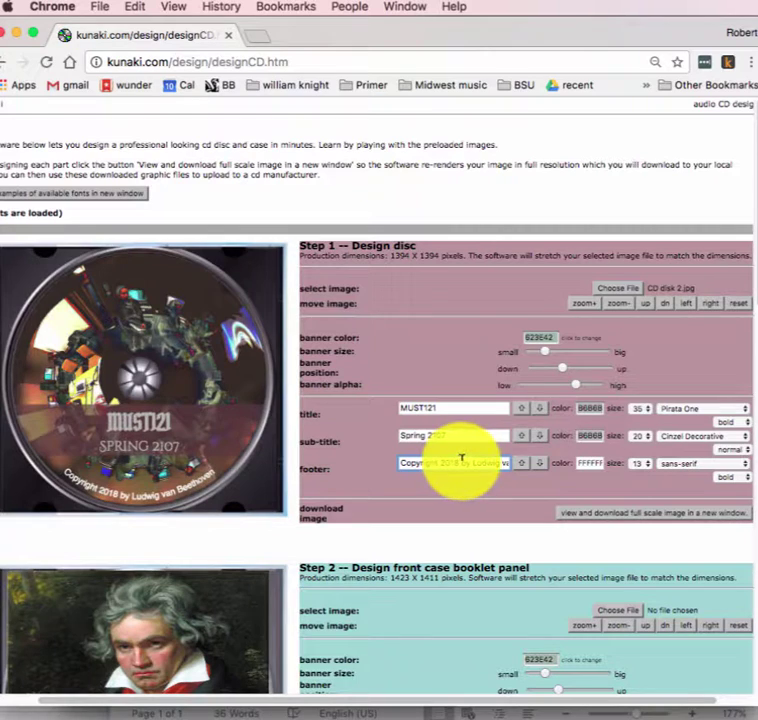
- Change the disc footer to read Copyright 2017 Middletown Records
drag(461, 458, 525, 465)
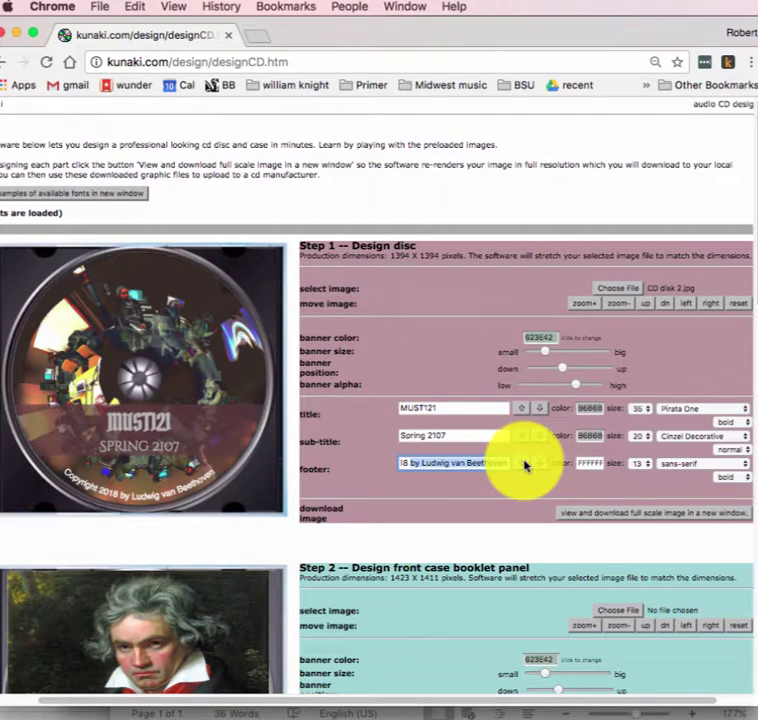
key(BackSpace)
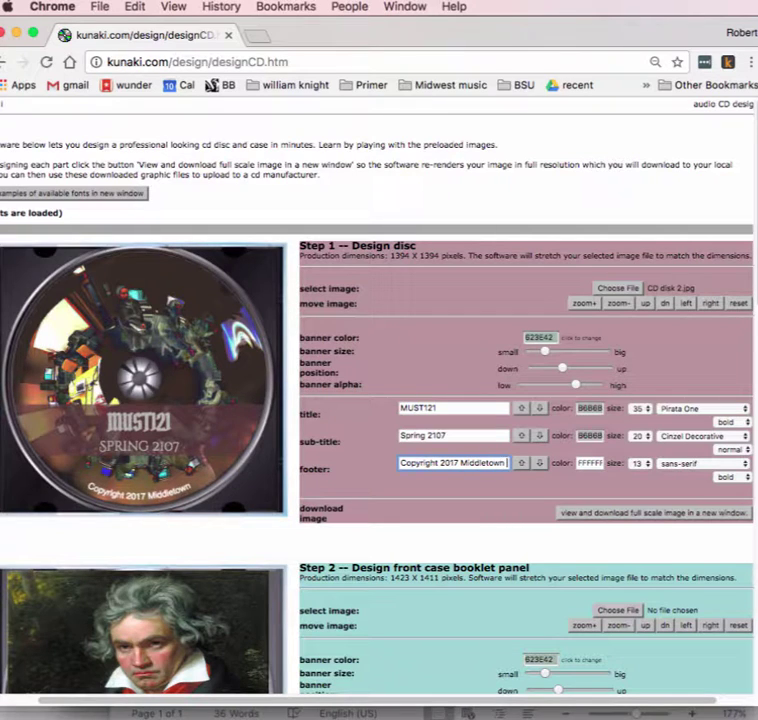
text(Records)
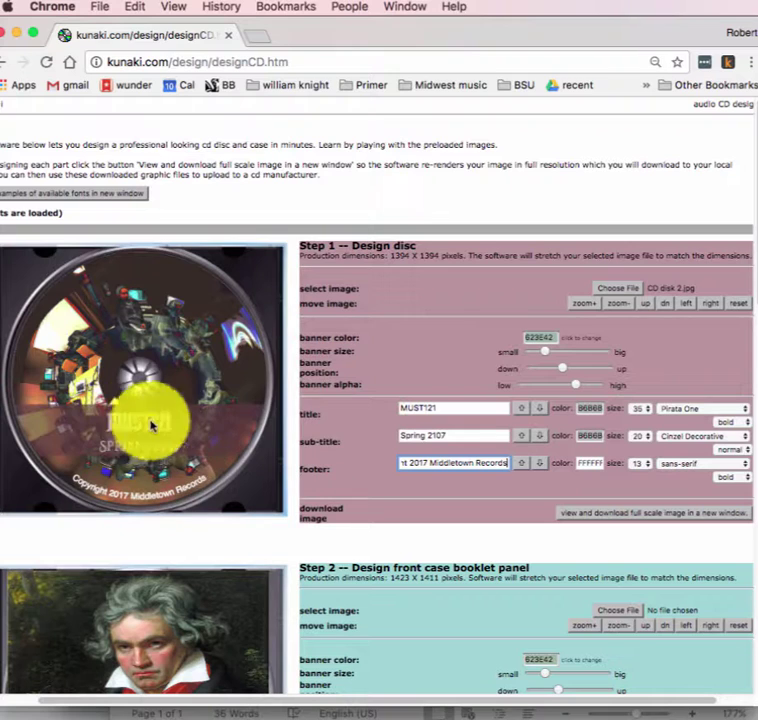
mouse_move(544, 354)
mouse_down()
mouse_move(556, 357)
mouse_move(546, 357)
mouse_up()
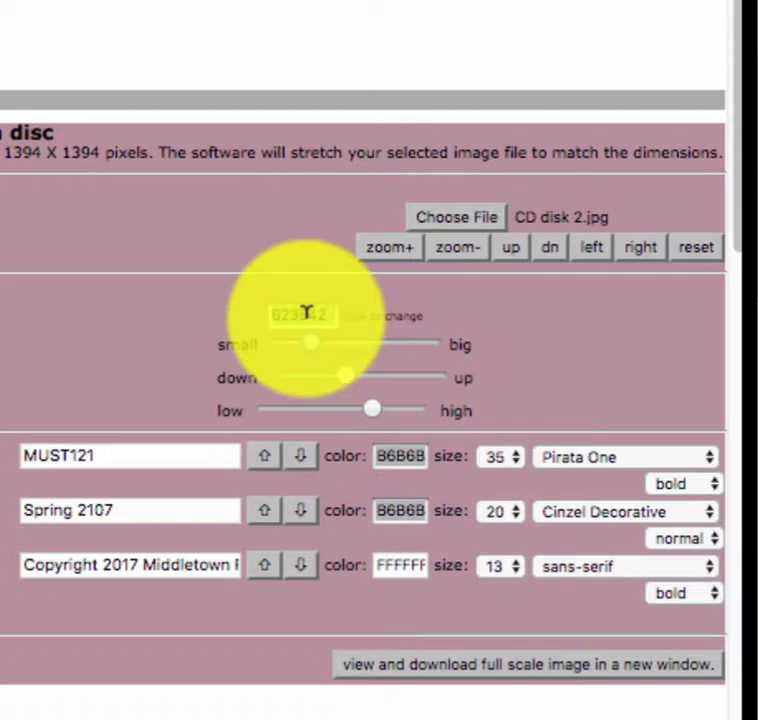
- Set the disc banner colour to red (F41616)
click(408, 323)
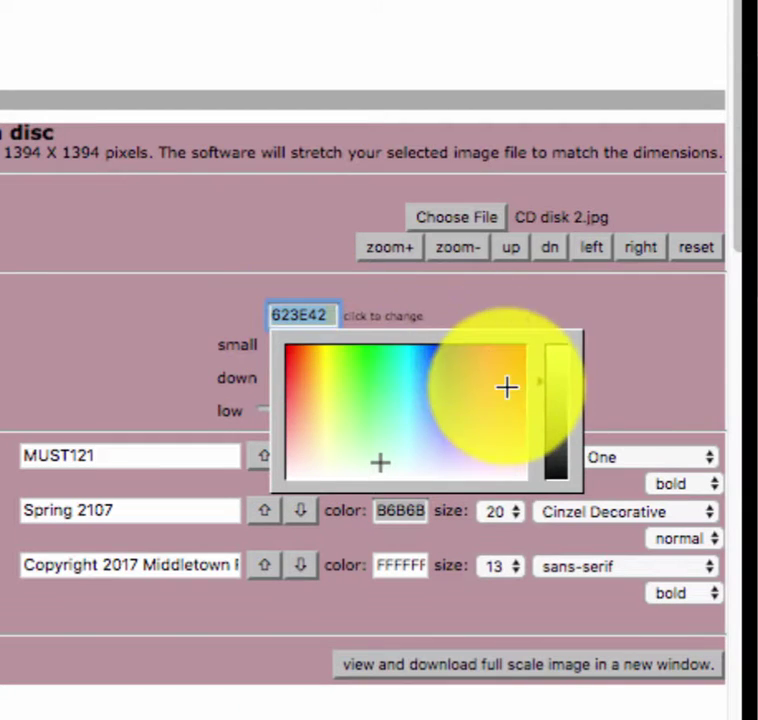
text(22CAF4)
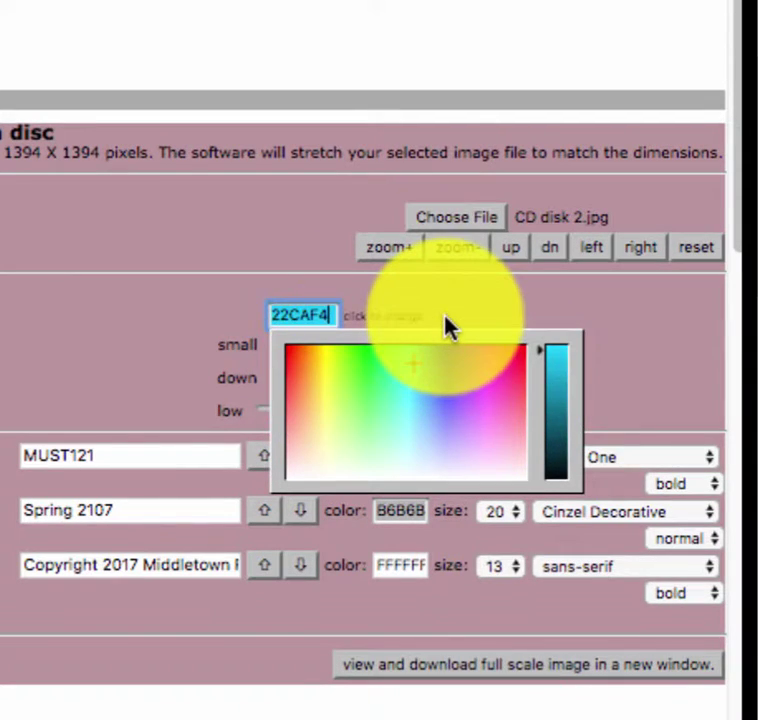
click(438, 320)
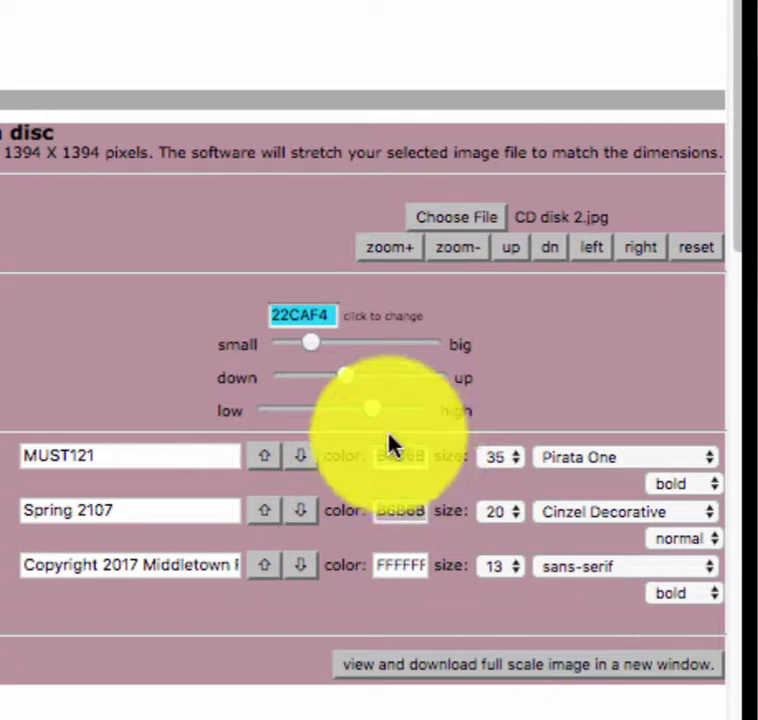
click(417, 455)
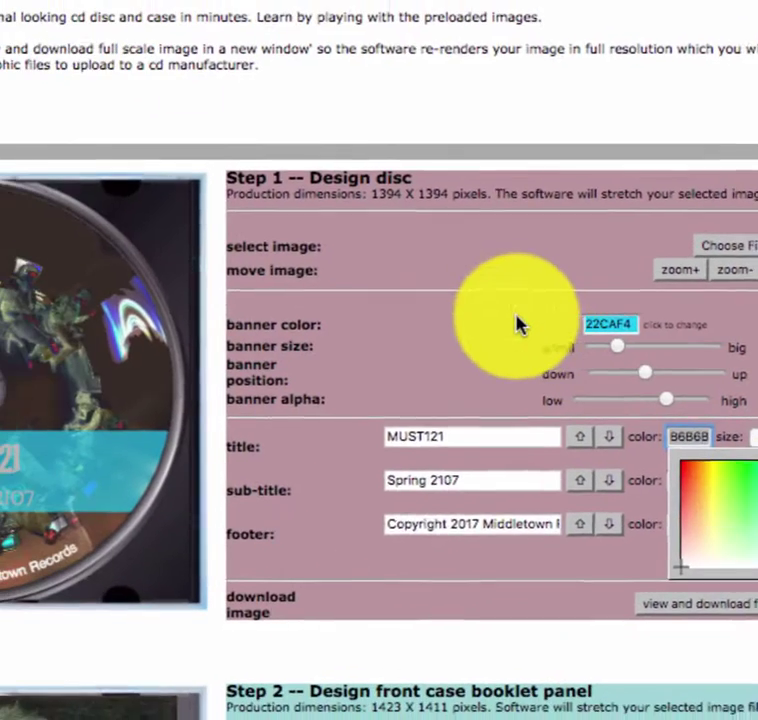
click(330, 322)
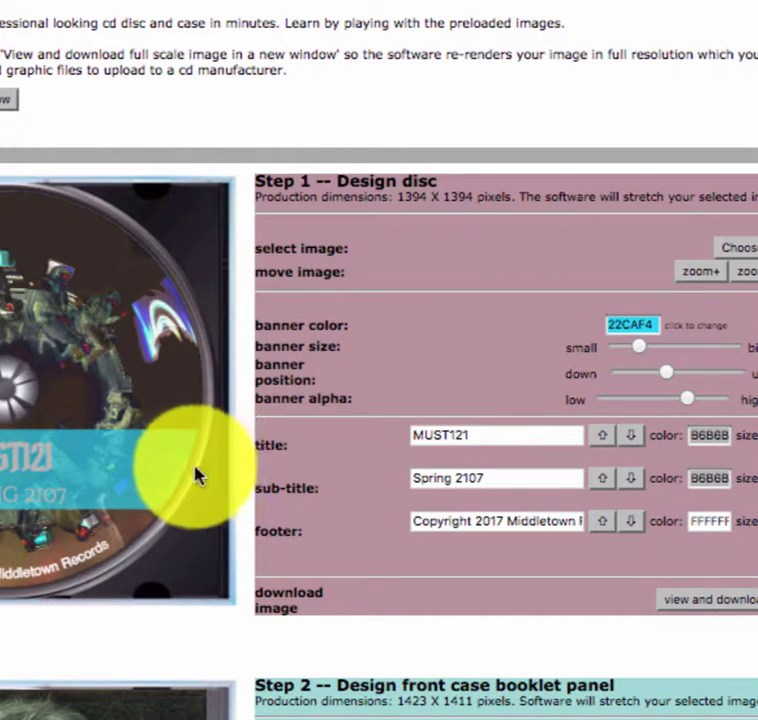
click(640, 322)
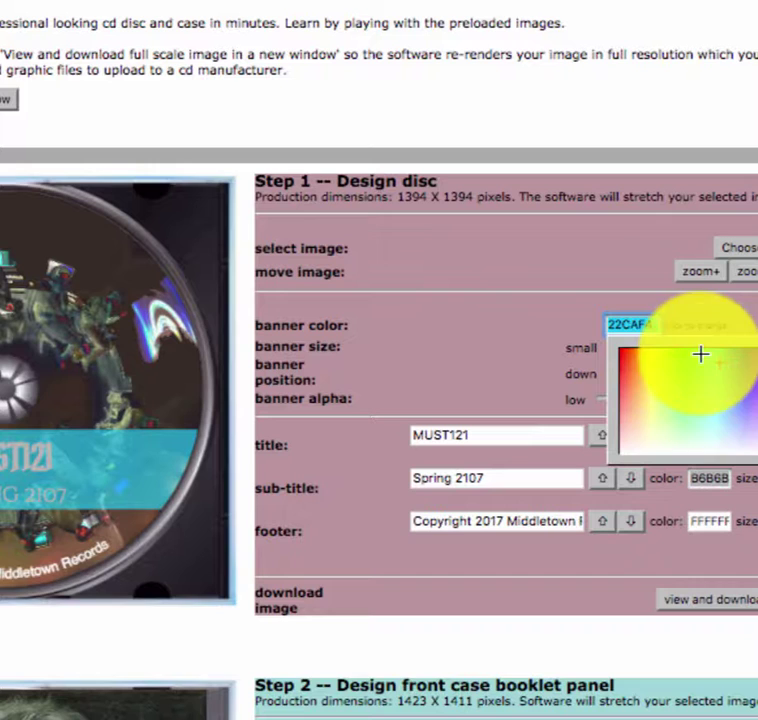
click(640, 358)
drag(640, 358, 612, 359)
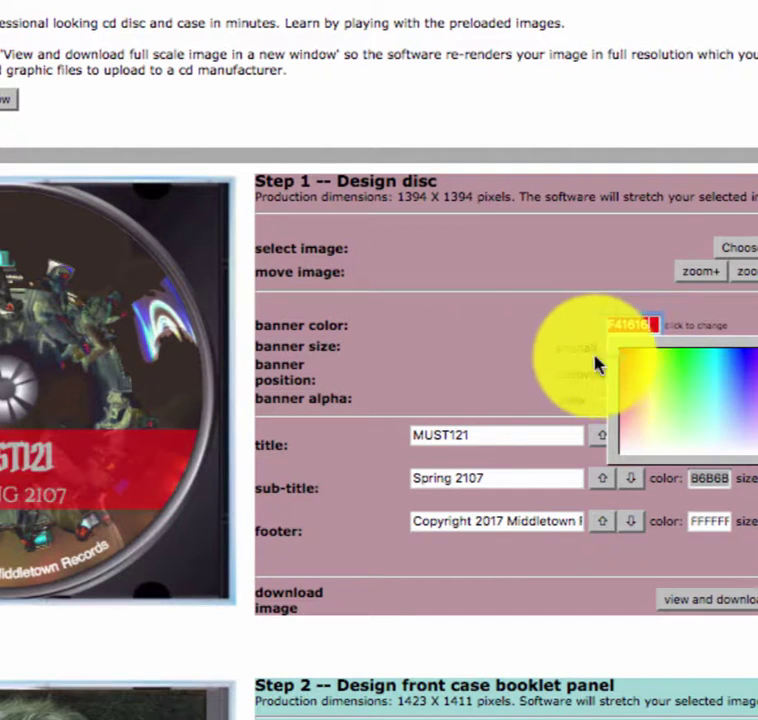
click(511, 386)
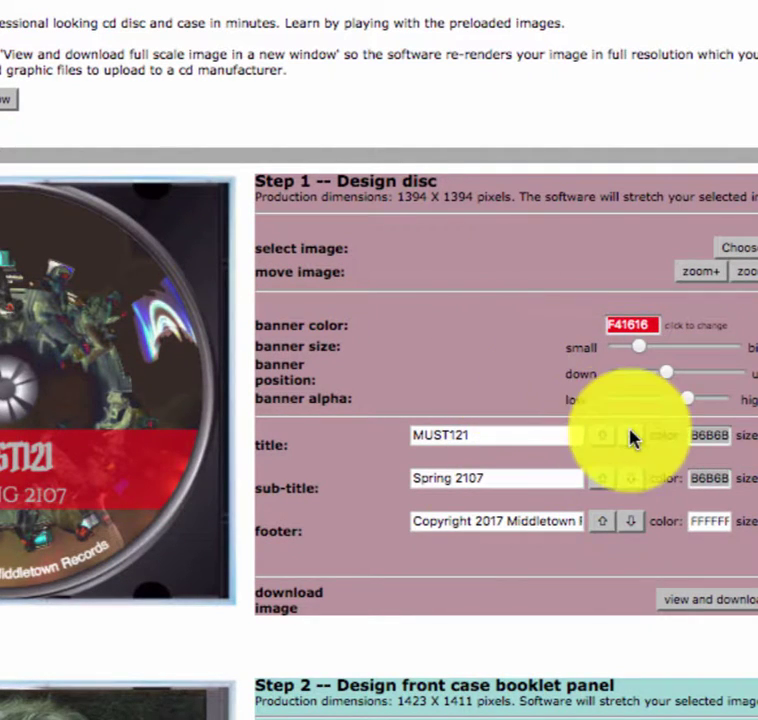
- Colour the MUST121 title blue and the Spring 2107 sub-title green
click(703, 435)
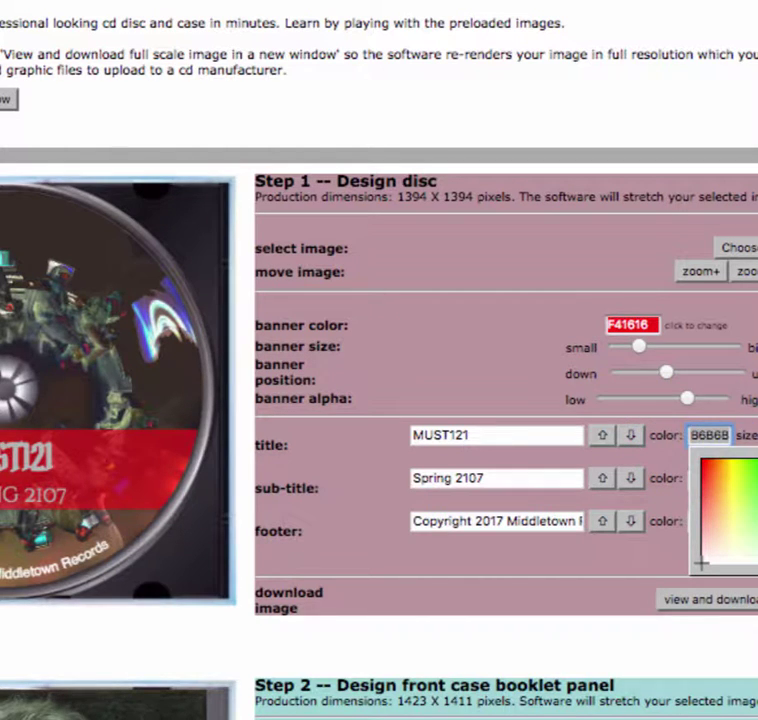
text(831DB)
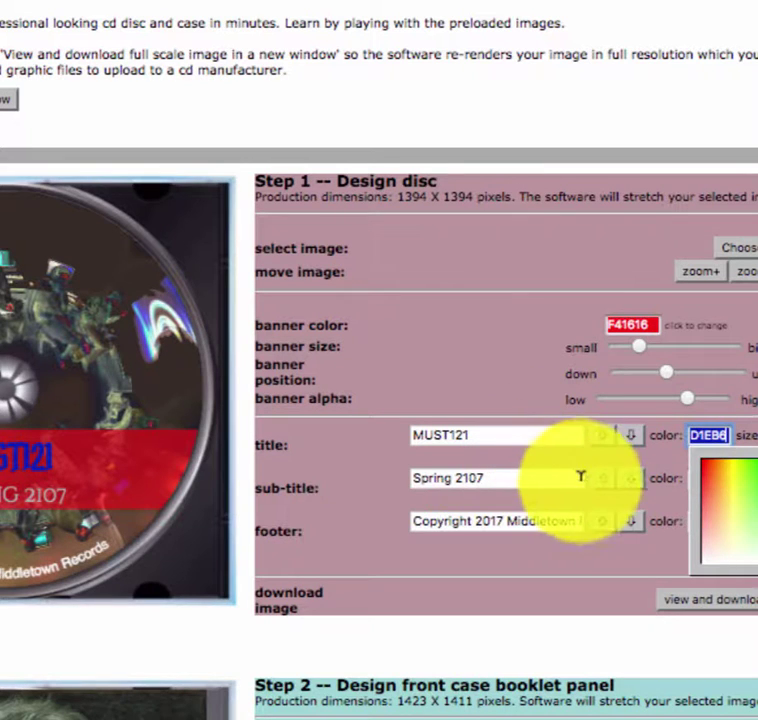
click(705, 478)
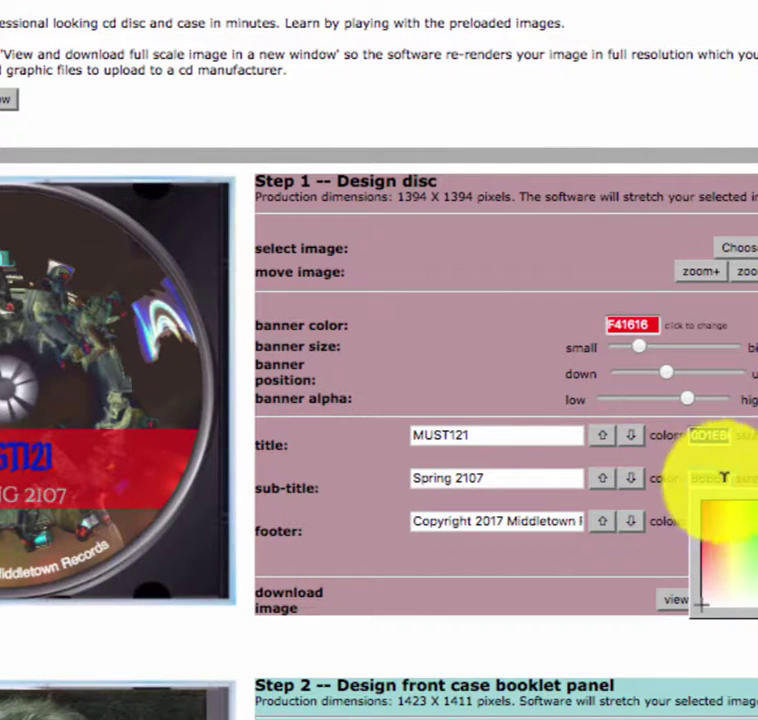
text(08B60)
click(475, 372)
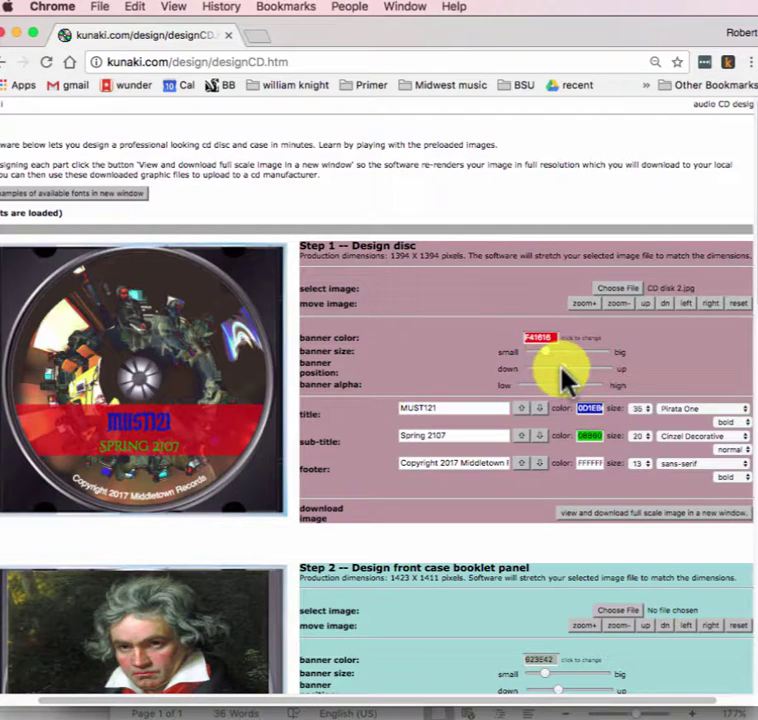
- Slide the red banner lower on the disc design
drag(561, 364, 558, 363)
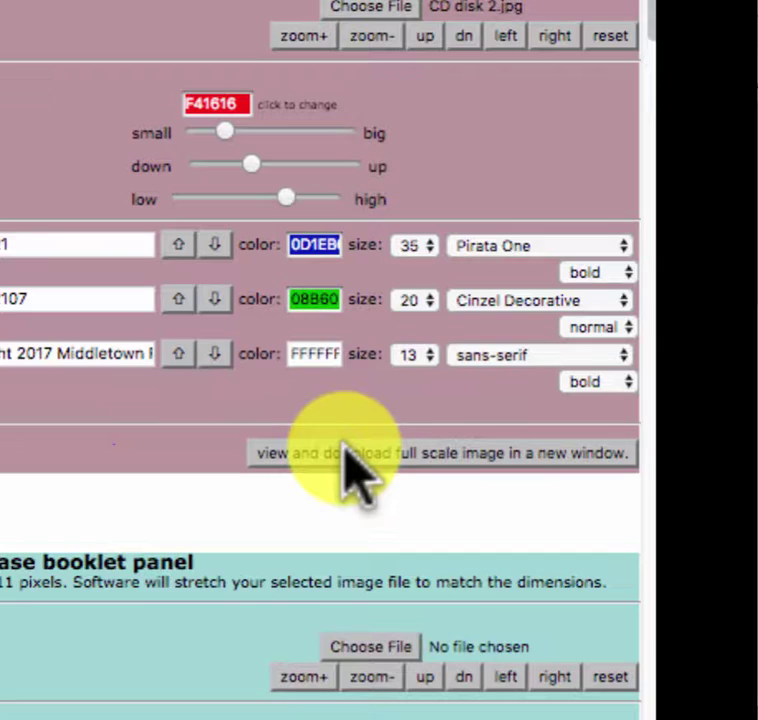
- Open the full-scale disc label image and bring up its Save Image As dialog
click(344, 450)
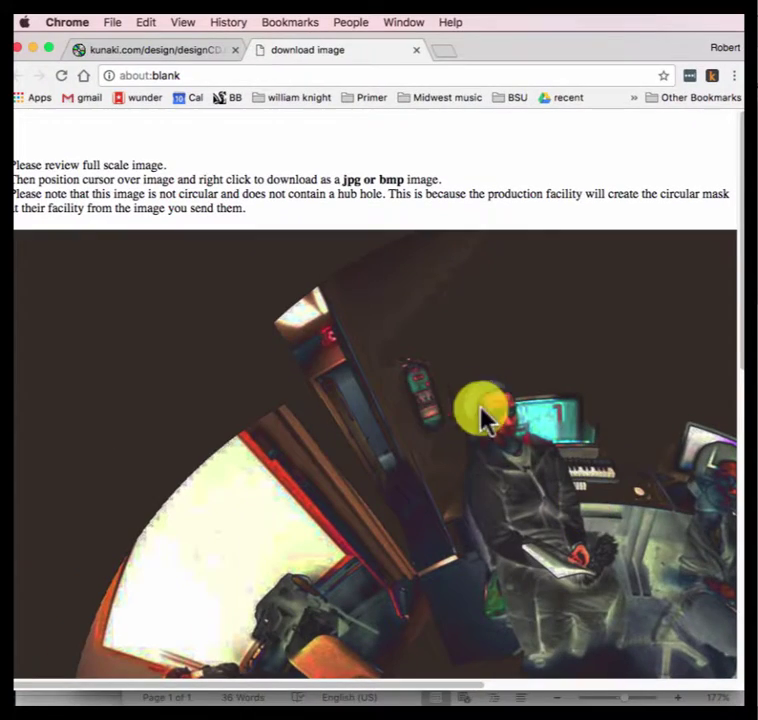
drag(733, 250, 740, 130)
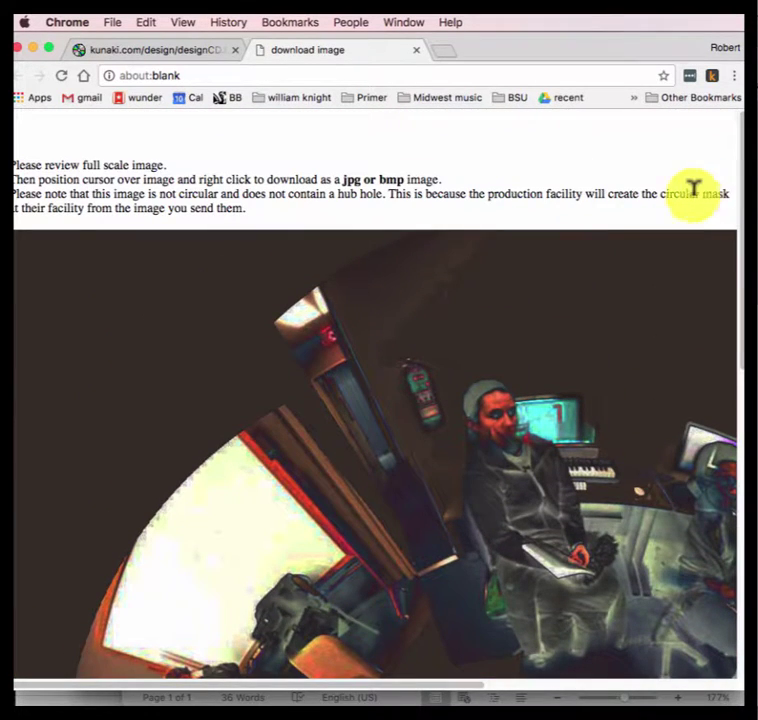
right_click(508, 274)
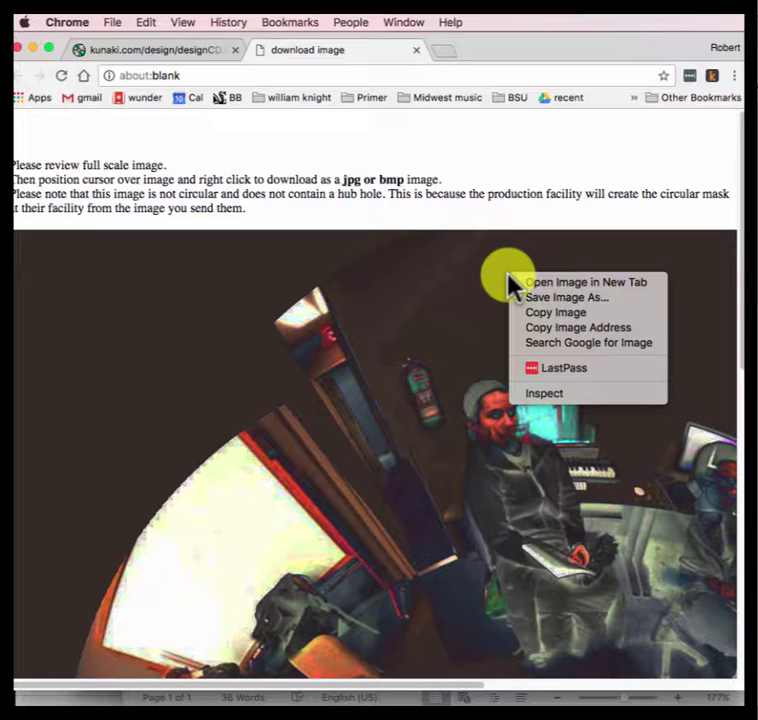
click(530, 297)
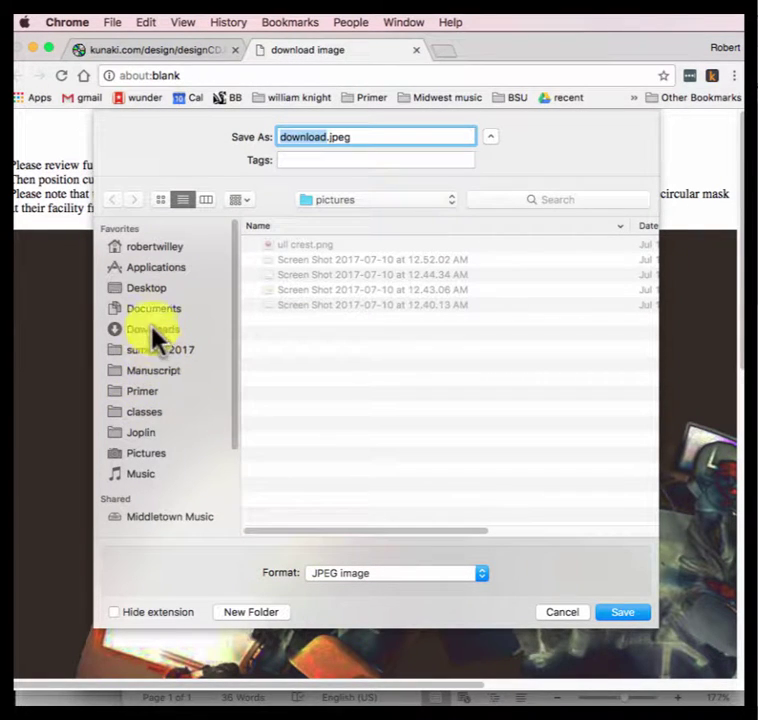
- Save it as disc label.jpeg in a new Desktop folder named final CD project
click(152, 289)
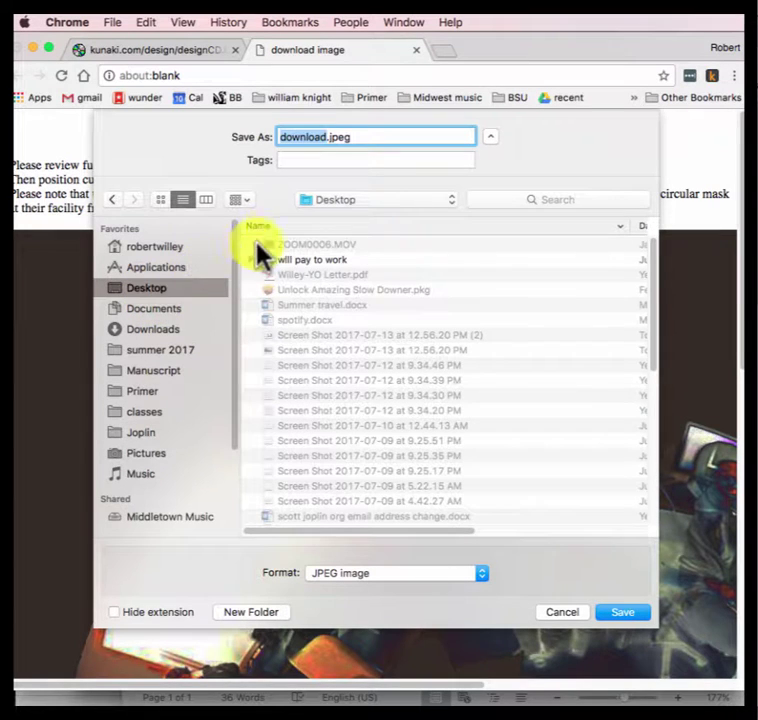
click(262, 611)
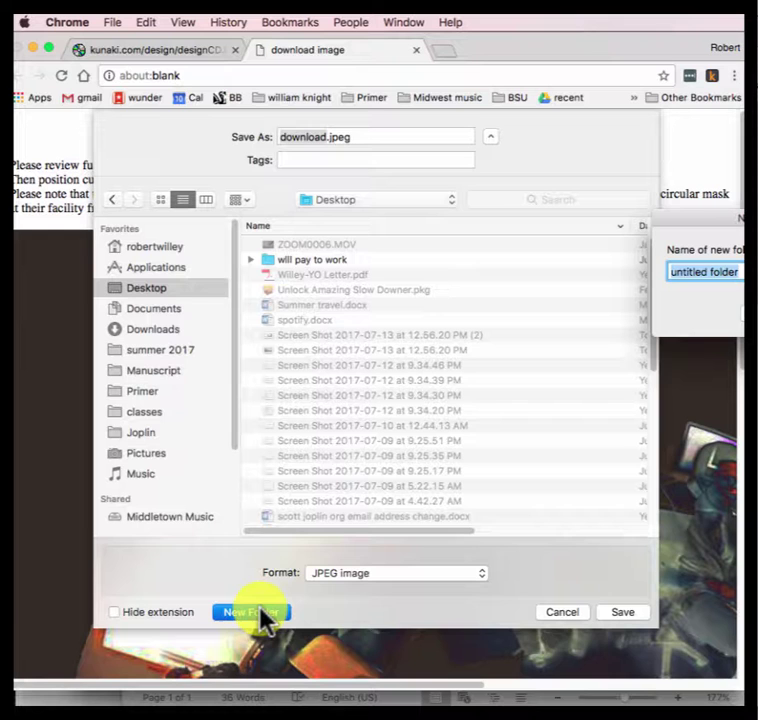
text(find)
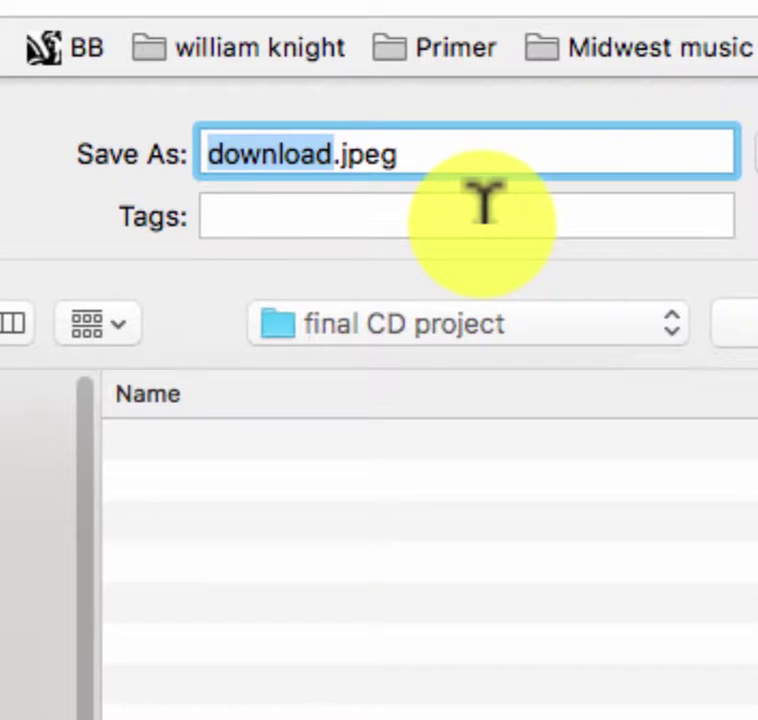
text(la)
key(BackSpace)
key(BackSpace)
text(dic)
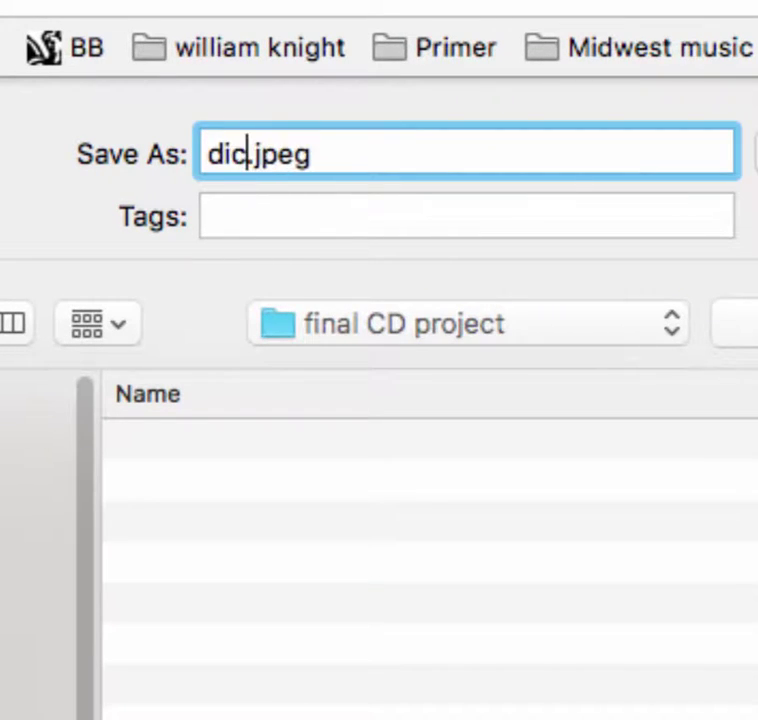
key(BackSpace)
text(sc label)
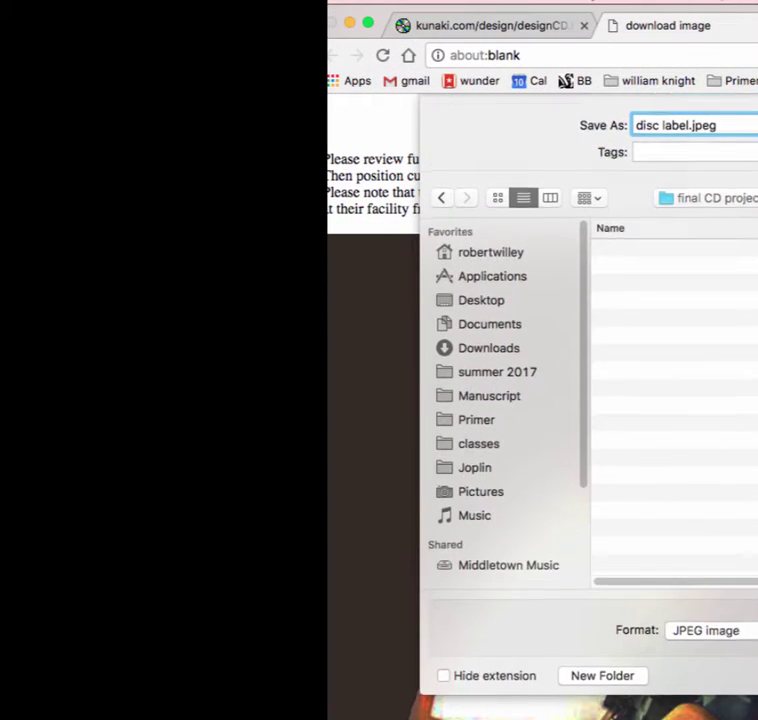
key(Return)
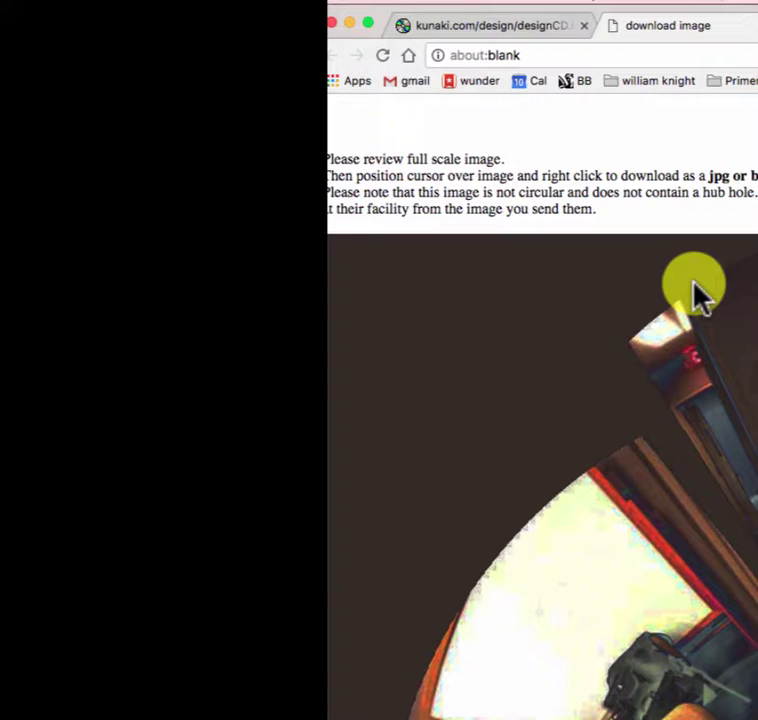
- Give the front cover the MUST121 studio photo, a red banner and no copyright line
click(523, 28)
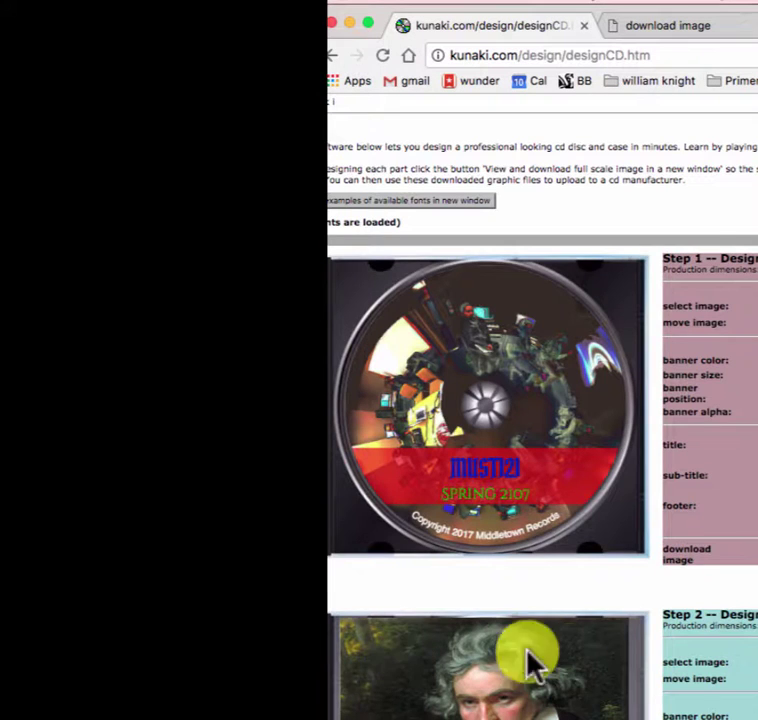
scroll(540, 400, down, 5)
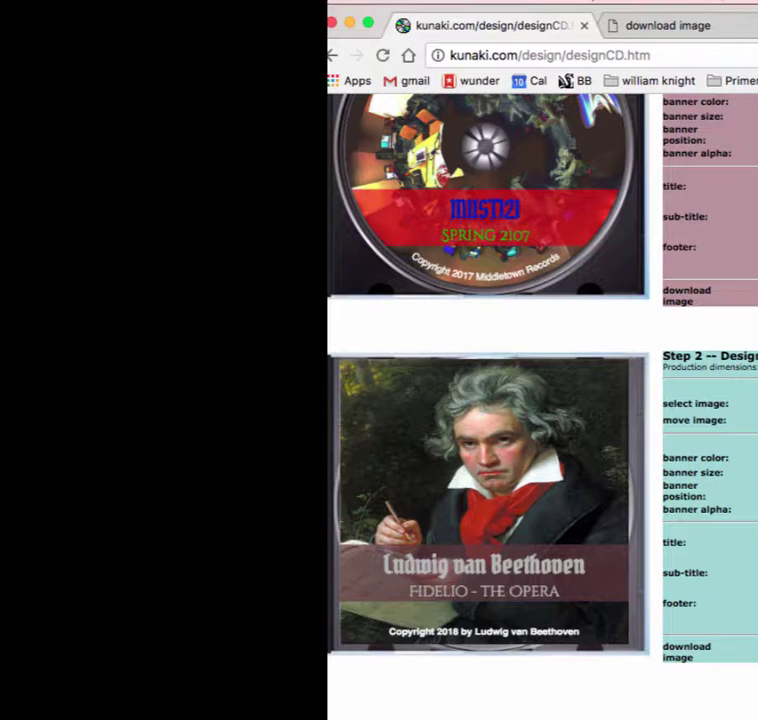
key(Return)
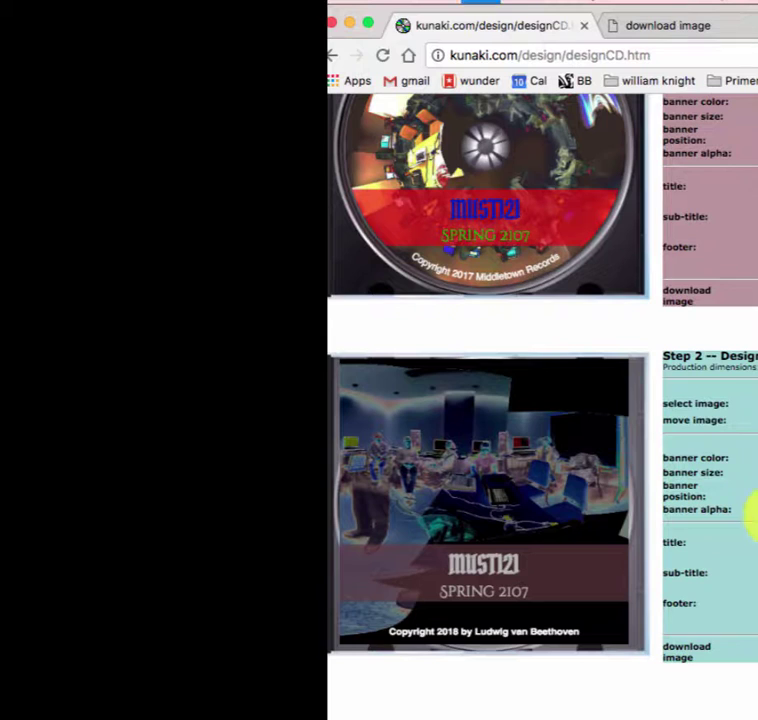
click(660, 596)
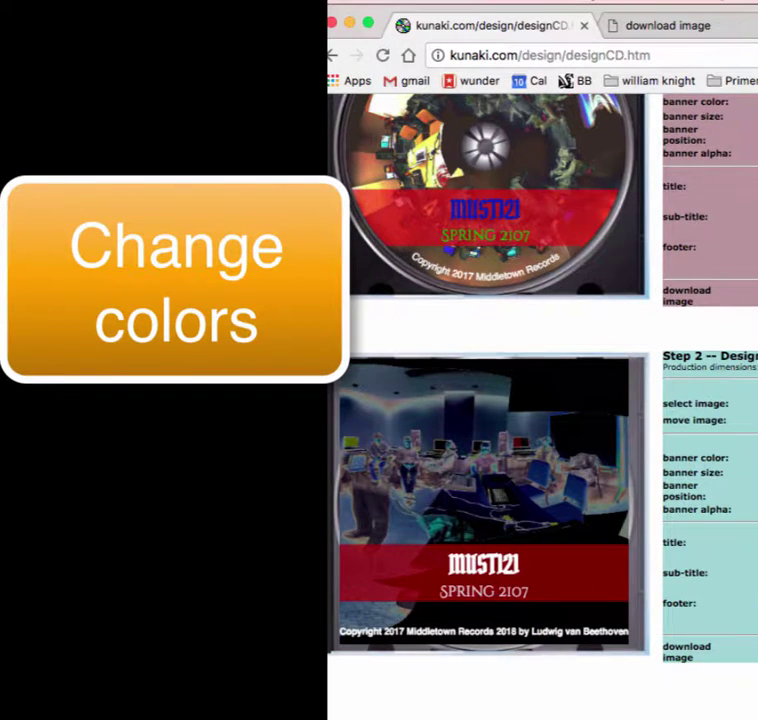
click(748, 618)
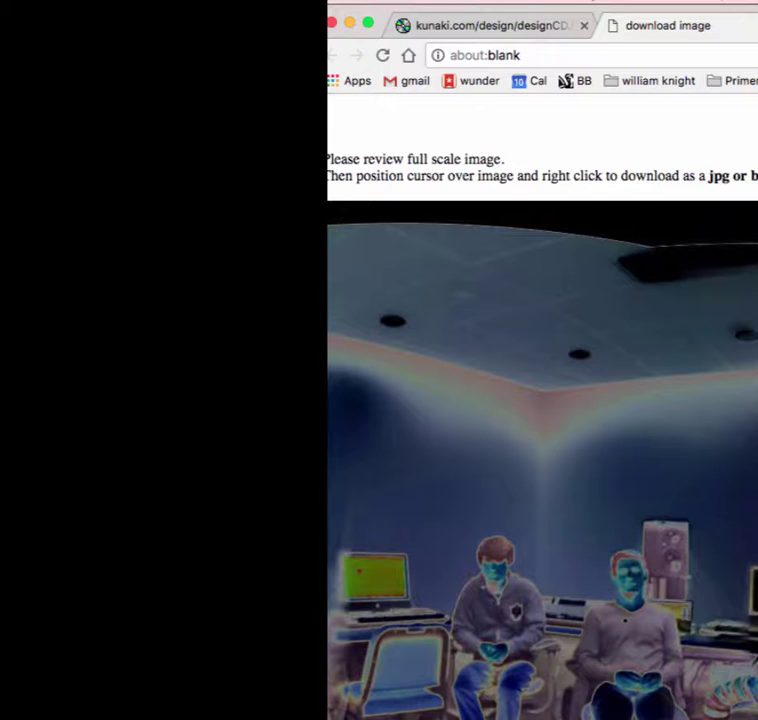
- Save the full-scale front cover as front cover.jpeg in the final CD project folder
key(super+s)
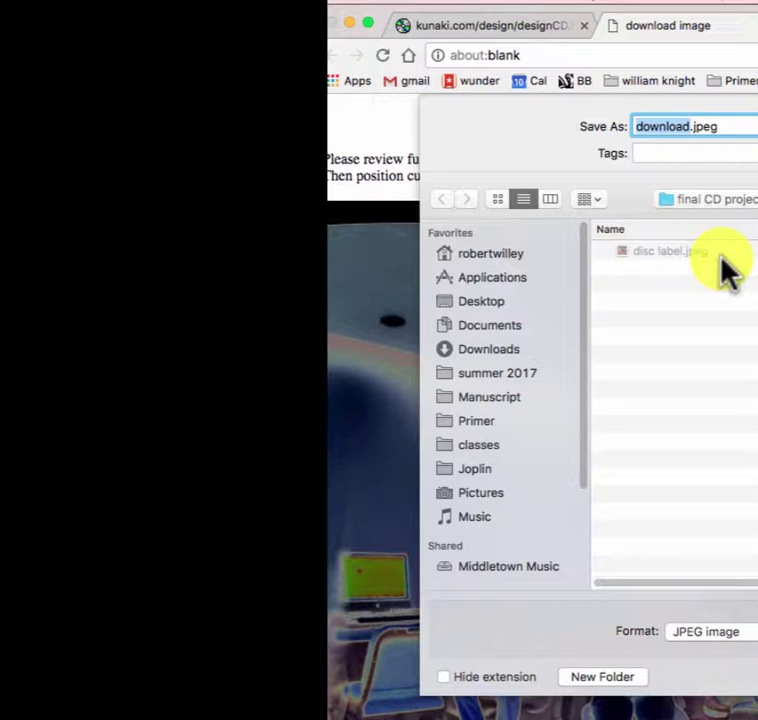
text(t)
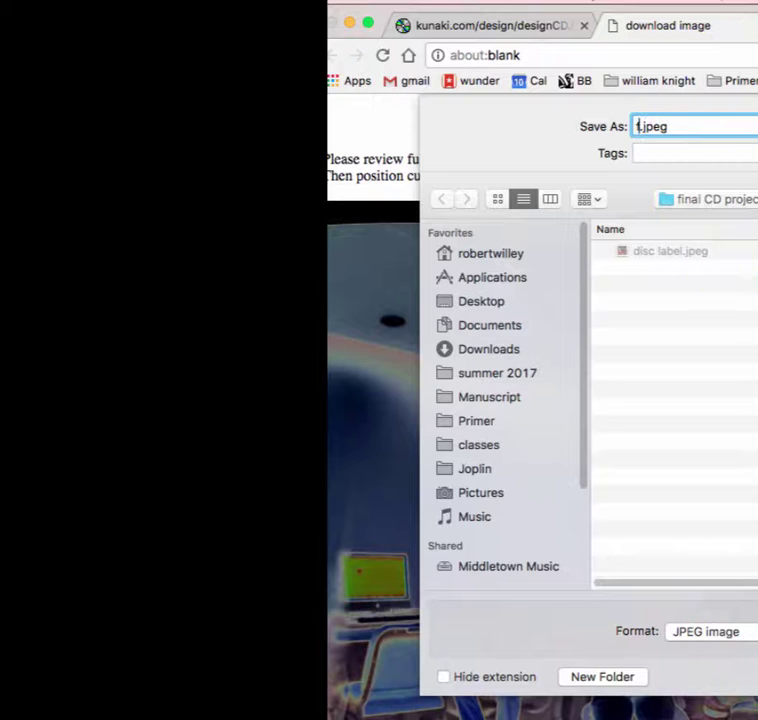
text(ront cover)
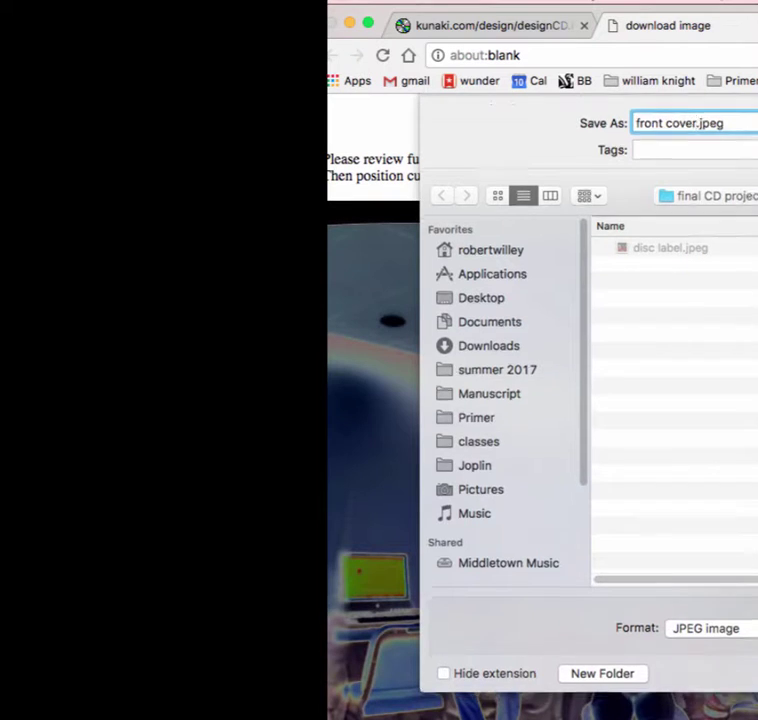
key(Return)
key(ctrl+shift+Tab)
- Swap the booklet's Beethoven picture for the MUST121 studio photo and retype the header as MUST121
scroll(540, 400, down, 3)
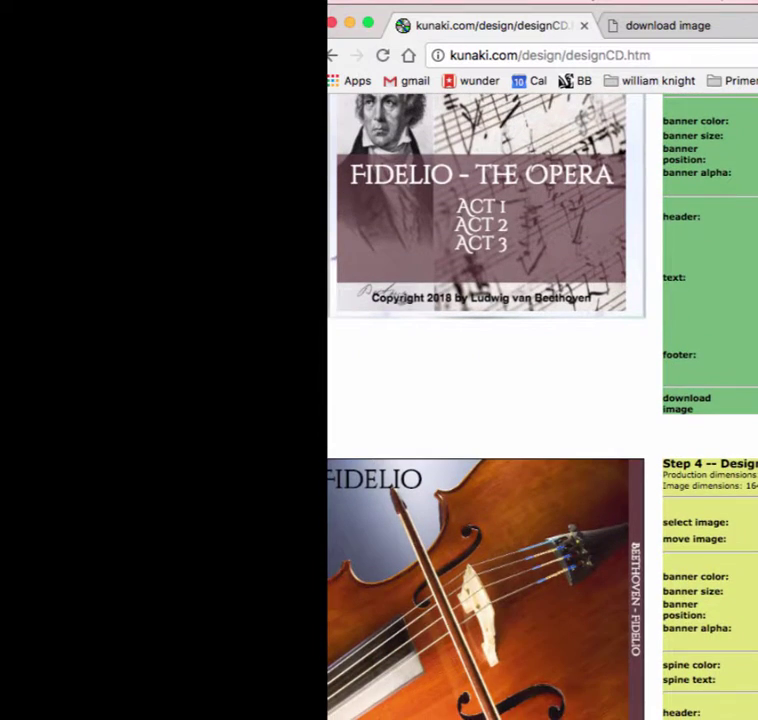
scroll(490, 400, up, 5)
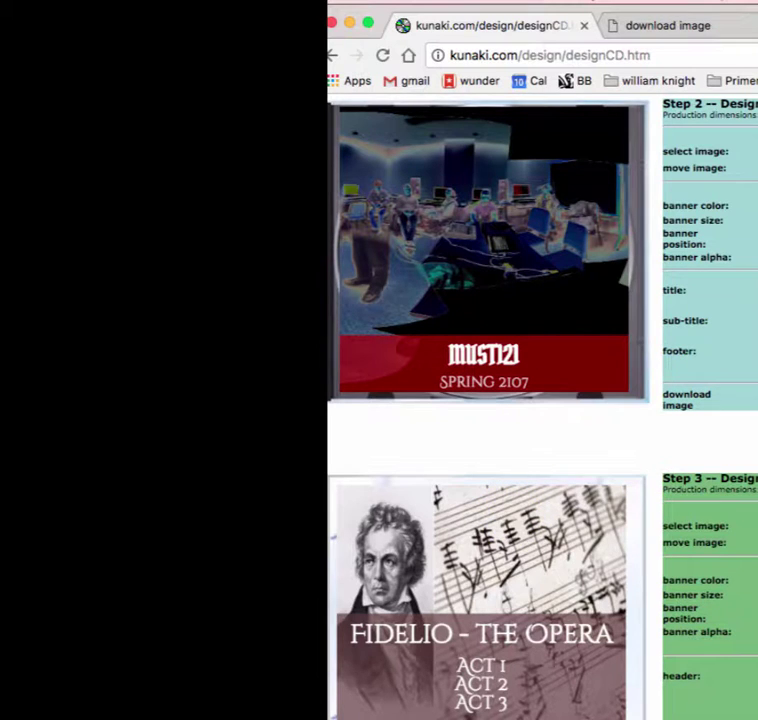
scroll(488, 400, down, 3)
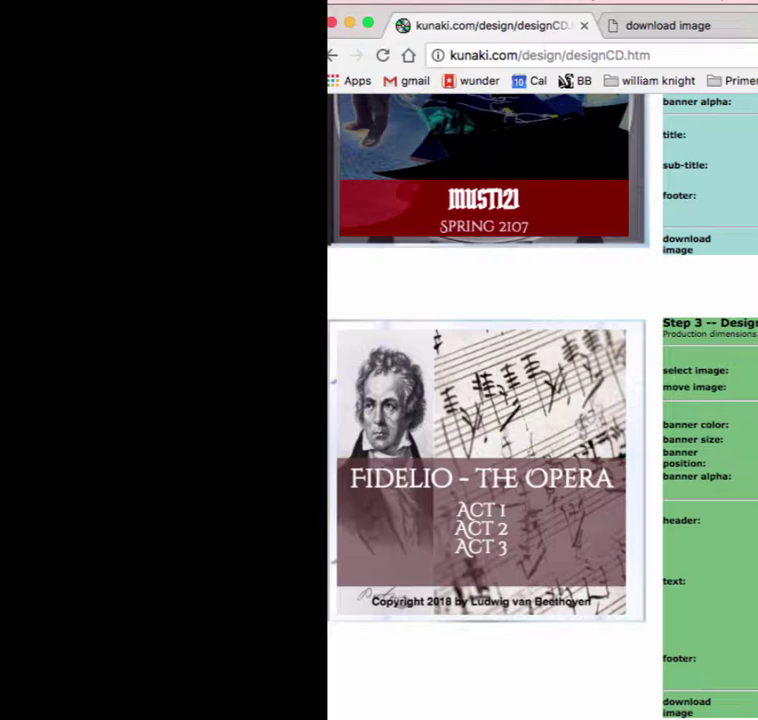
click(725, 307)
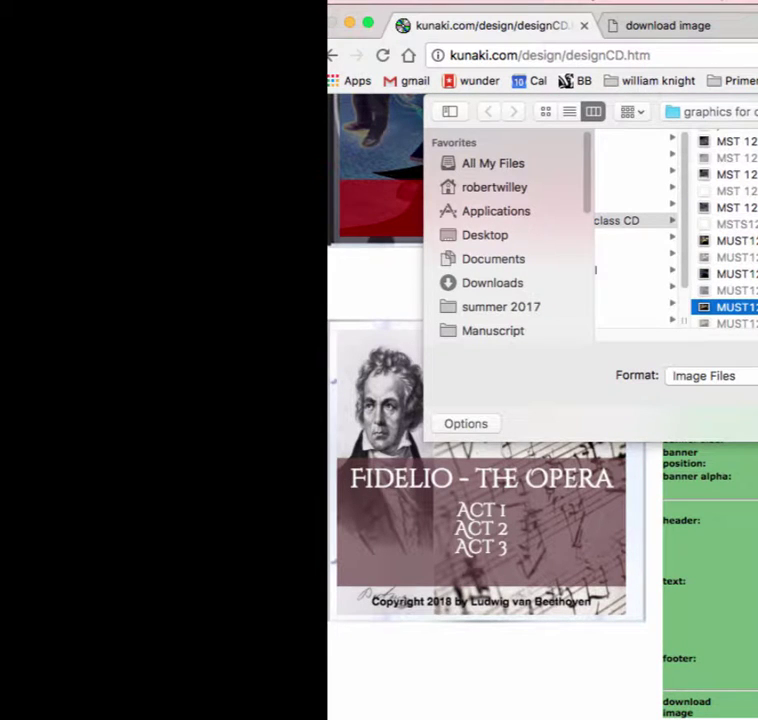
key(Return)
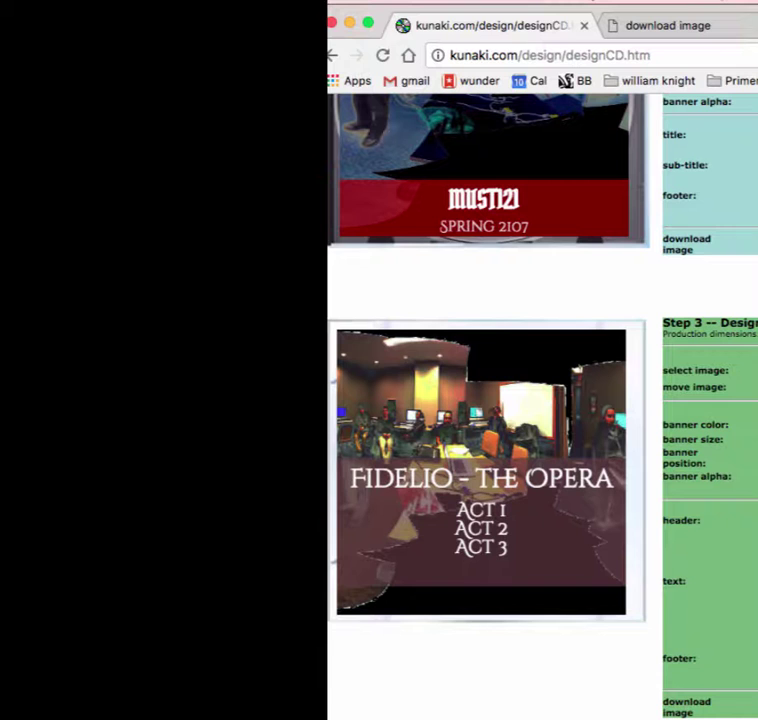
text(MUST)
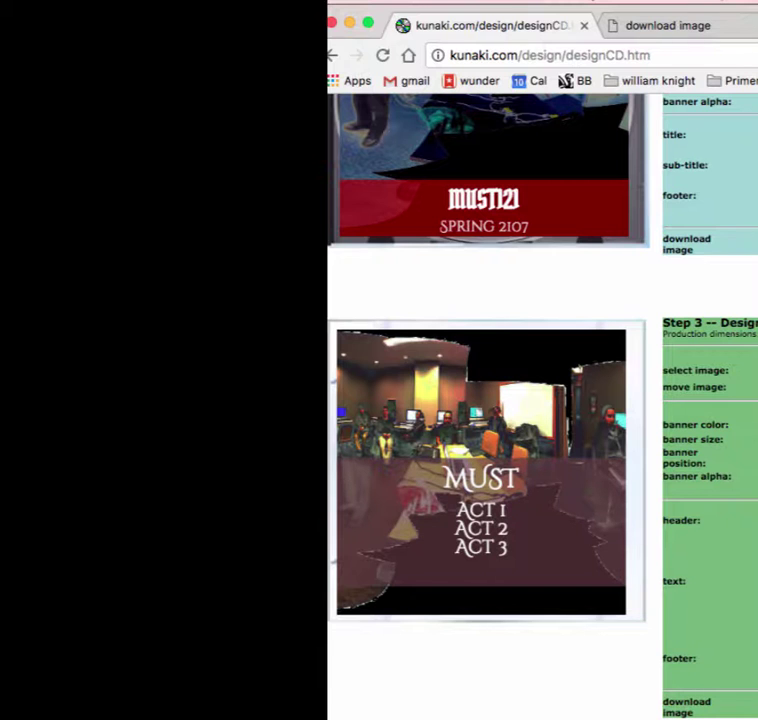
text(121)
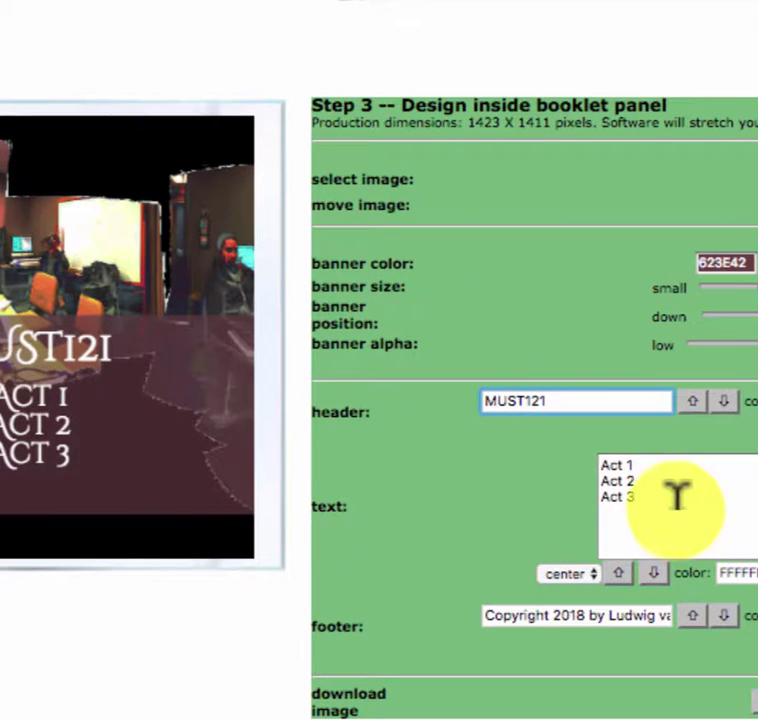
- Replace the booklet's Act lines with Song title 1, 2 and 3 in the Codystar font
click(677, 497)
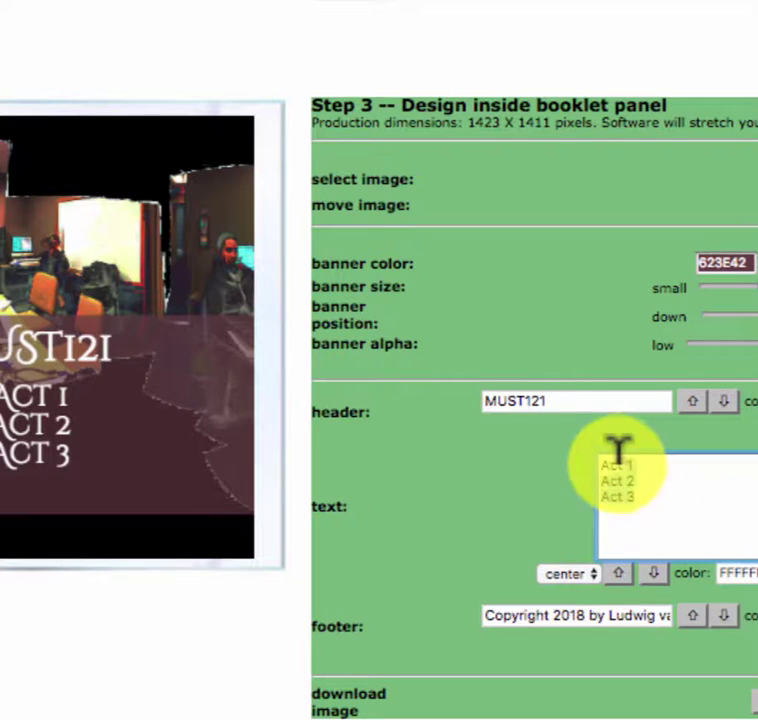
key(shift+Left)
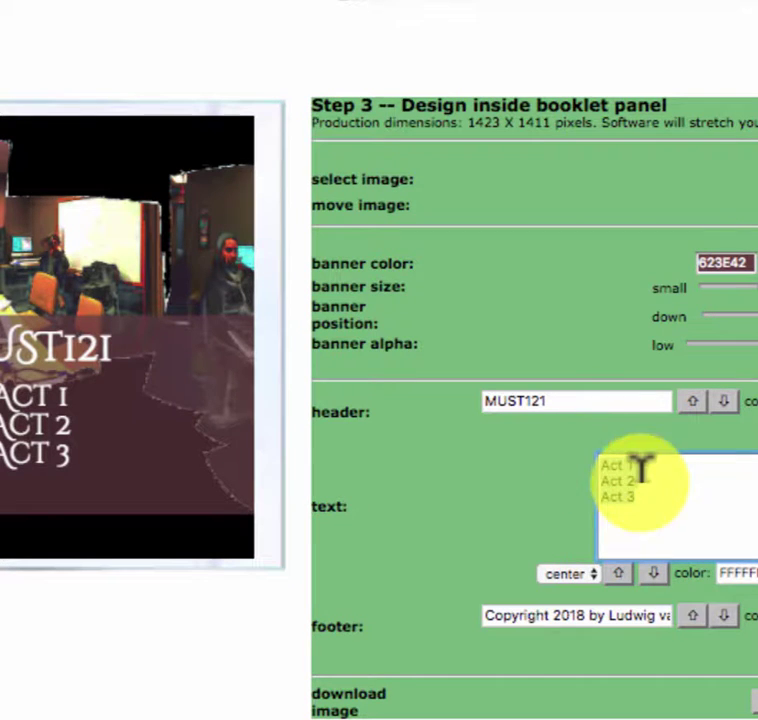
key(Right)
key(super+a)
text(S)
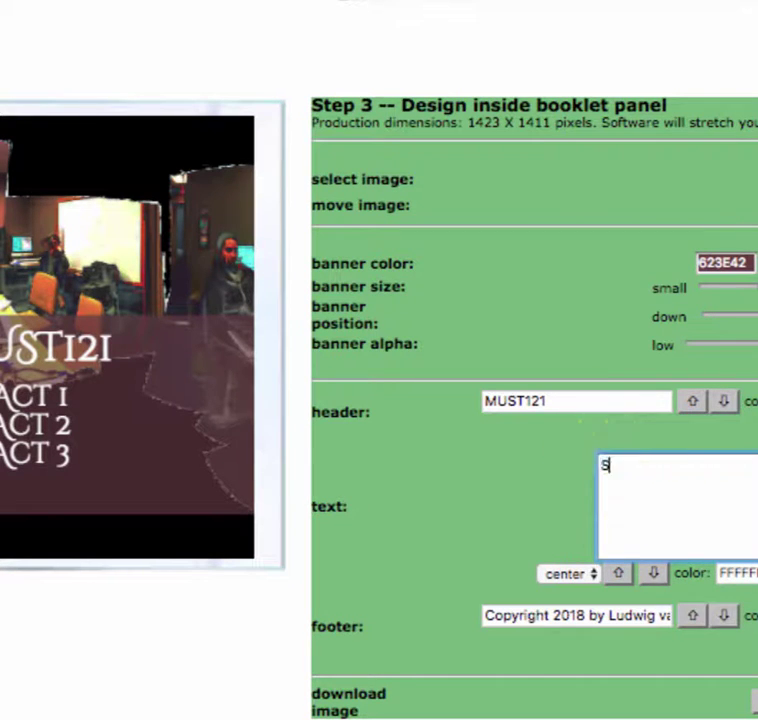
text(ong title 1)
key(Return)
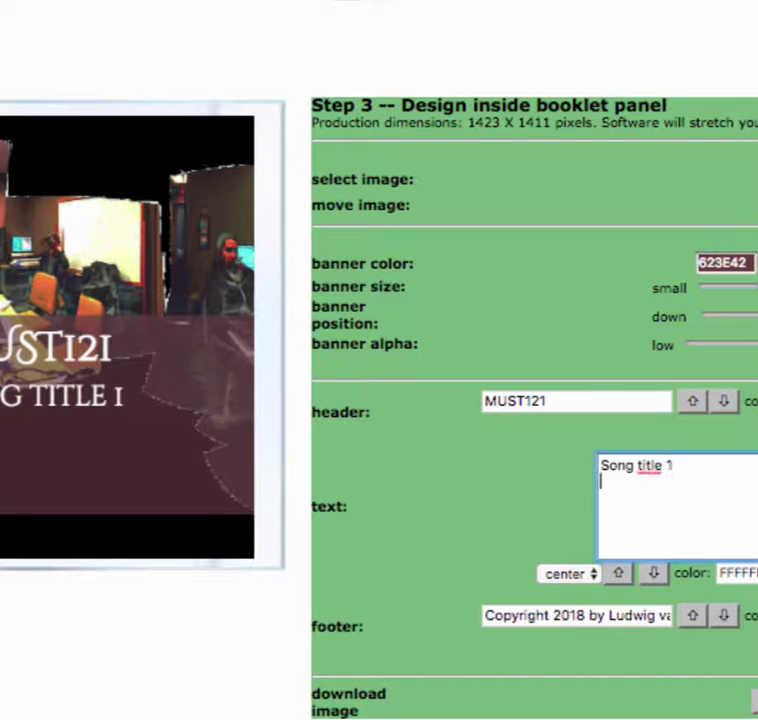
text(song title 2 )
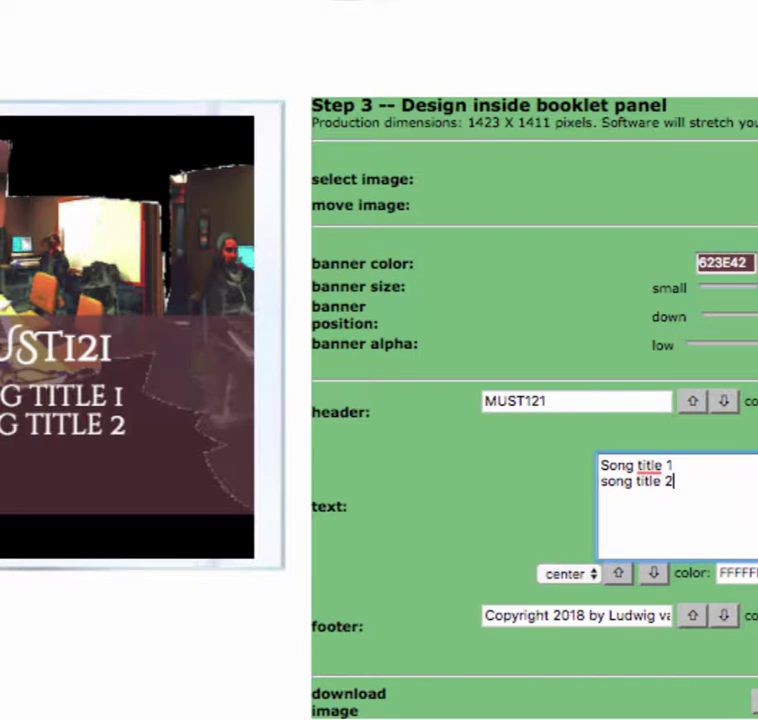
text(song t)
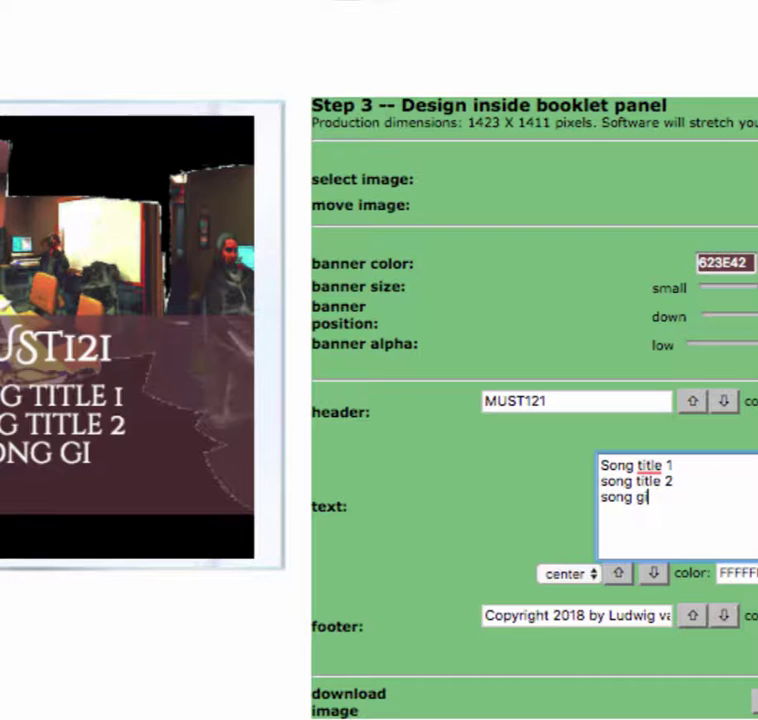
text(itle 3)
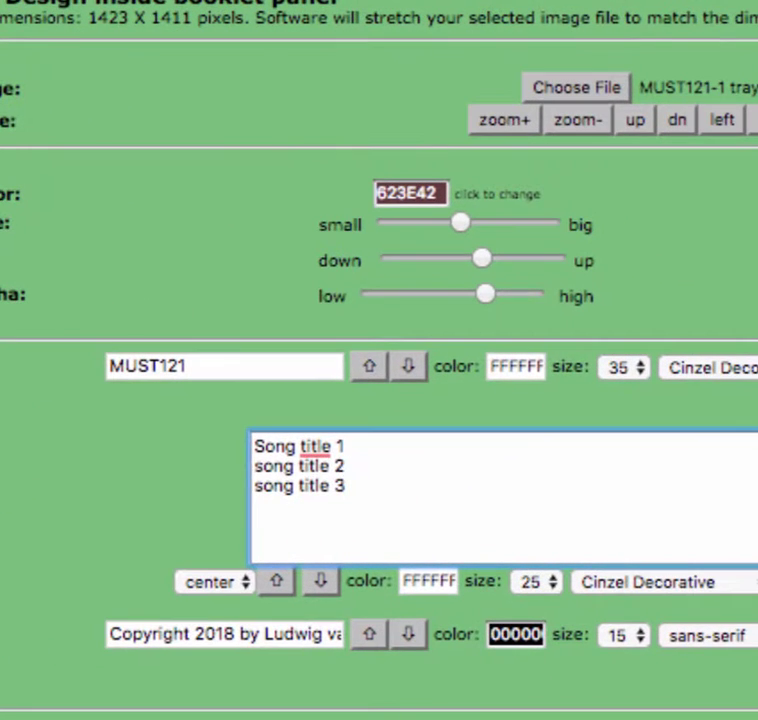
click(676, 582)
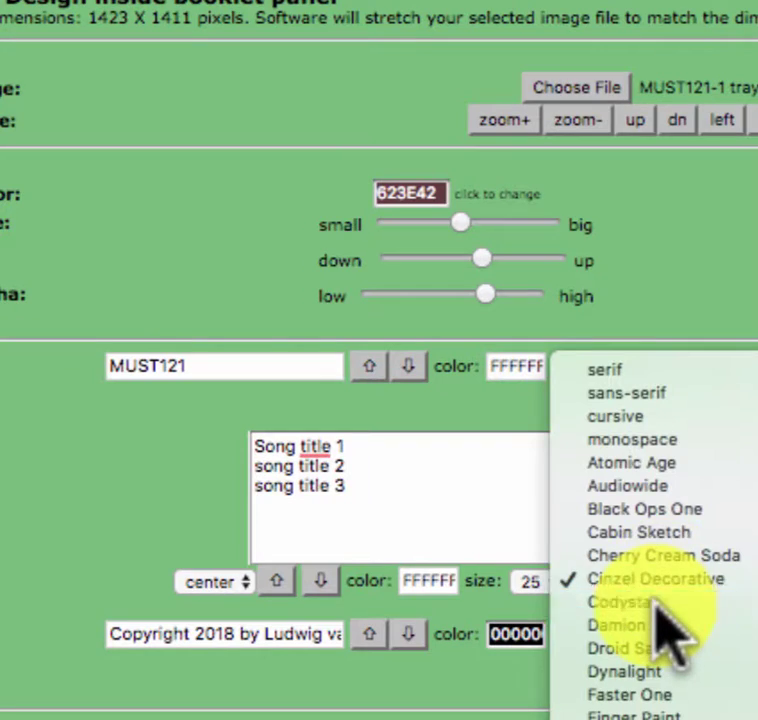
click(662, 606)
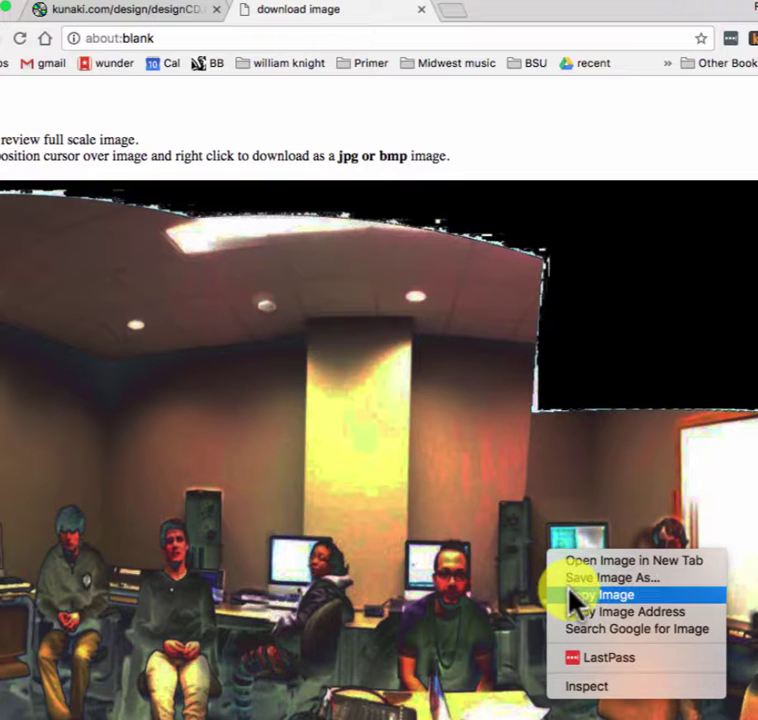
- Save the full-scale booklet image as 'back of cover' in the final CD project folder
click(567, 578)
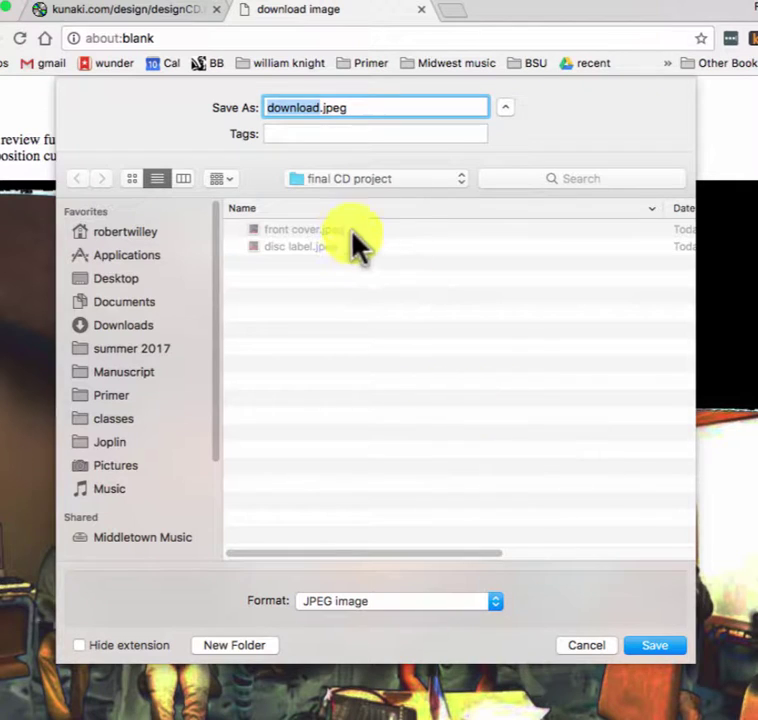
text(back of  )
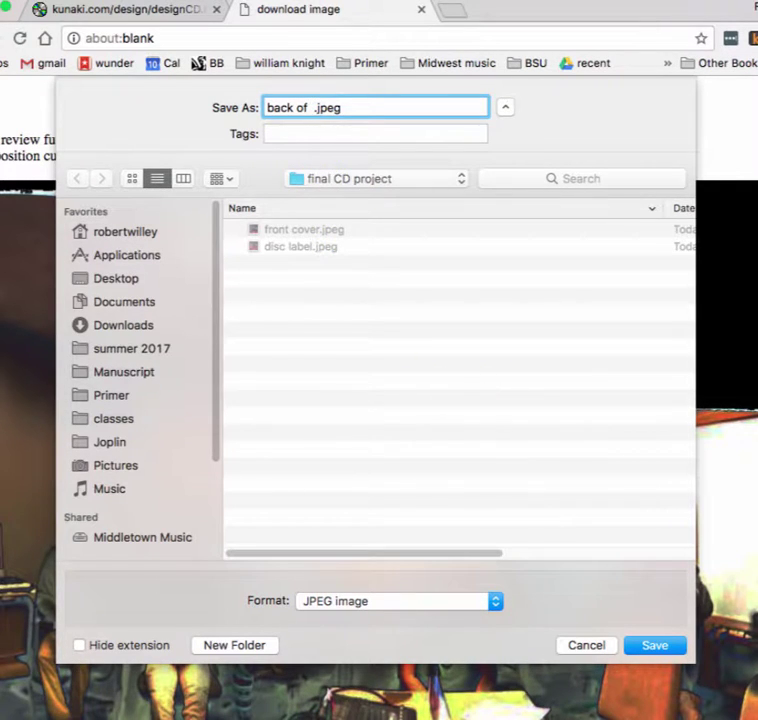
text(cover)
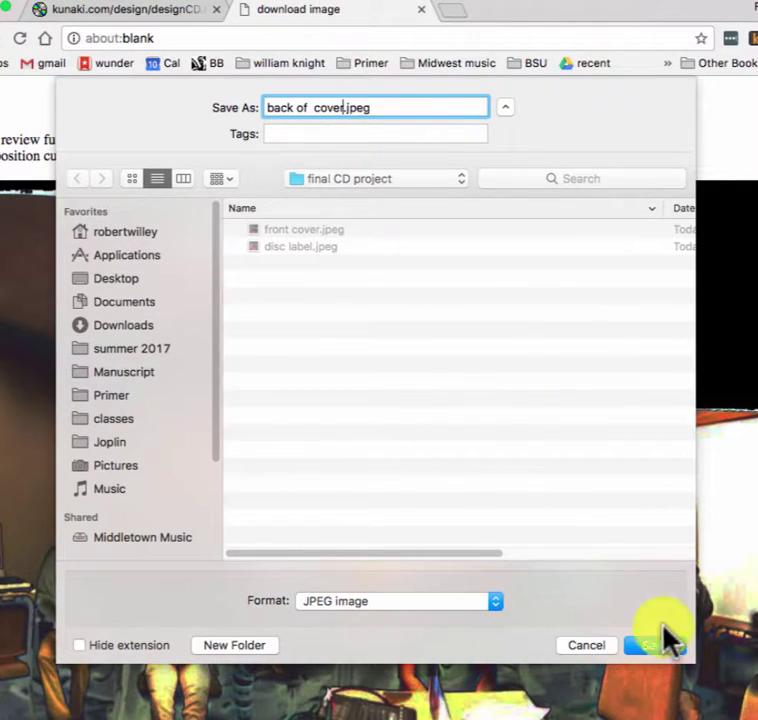
click(657, 645)
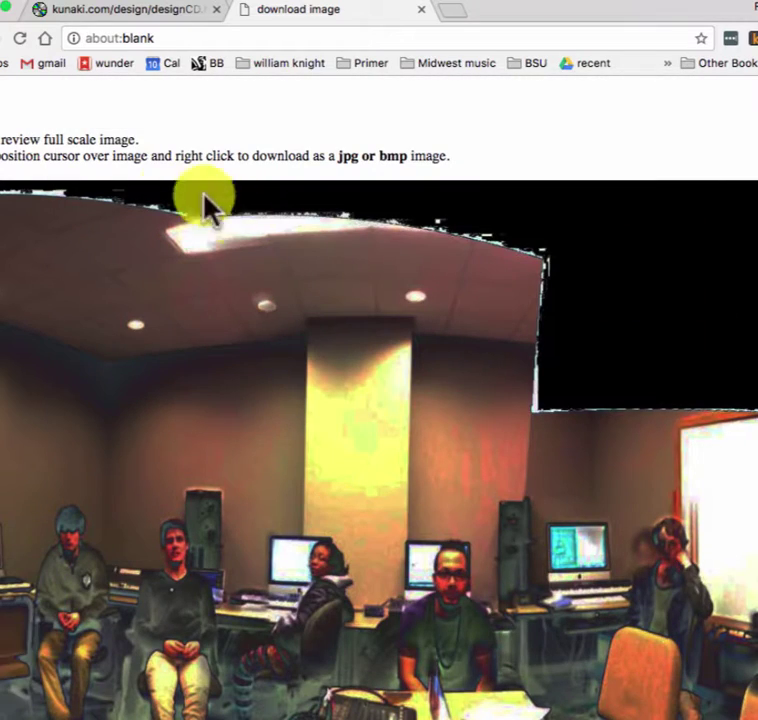
- Back on the CD designer, load the Spring 2017 inside-insert studio photo onto the back tray card
click(165, 12)
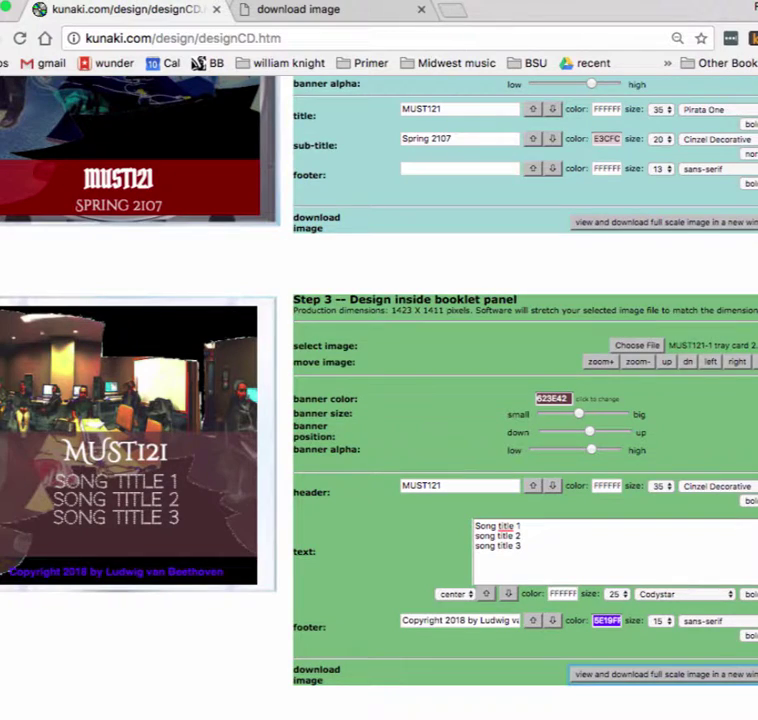
scroll(745, 505, down, 5)
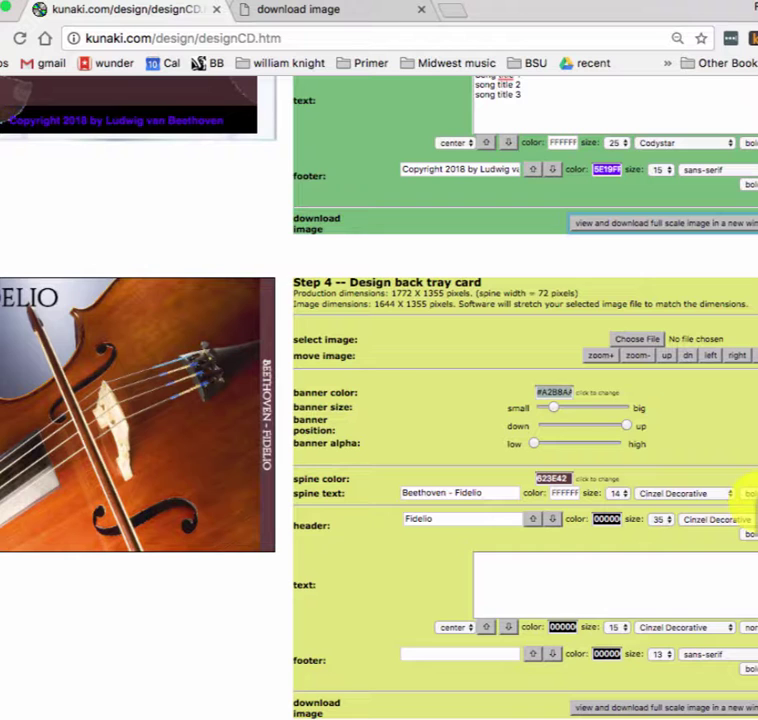
click(643, 340)
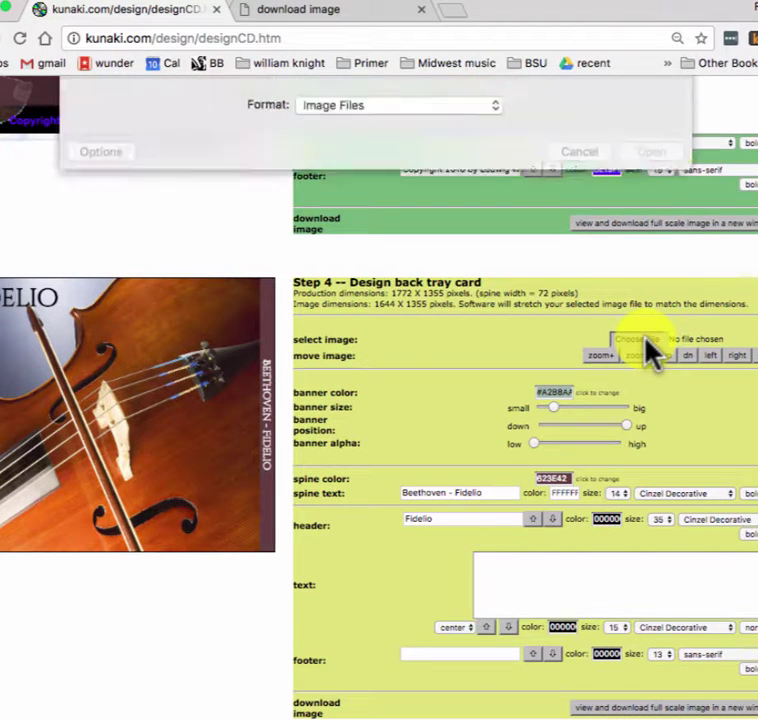
click(612, 280)
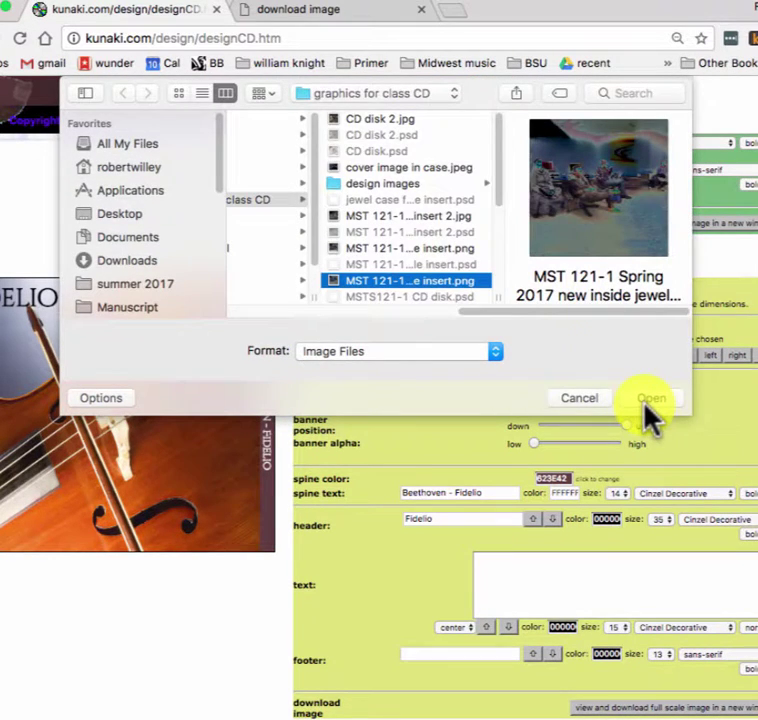
click(645, 400)
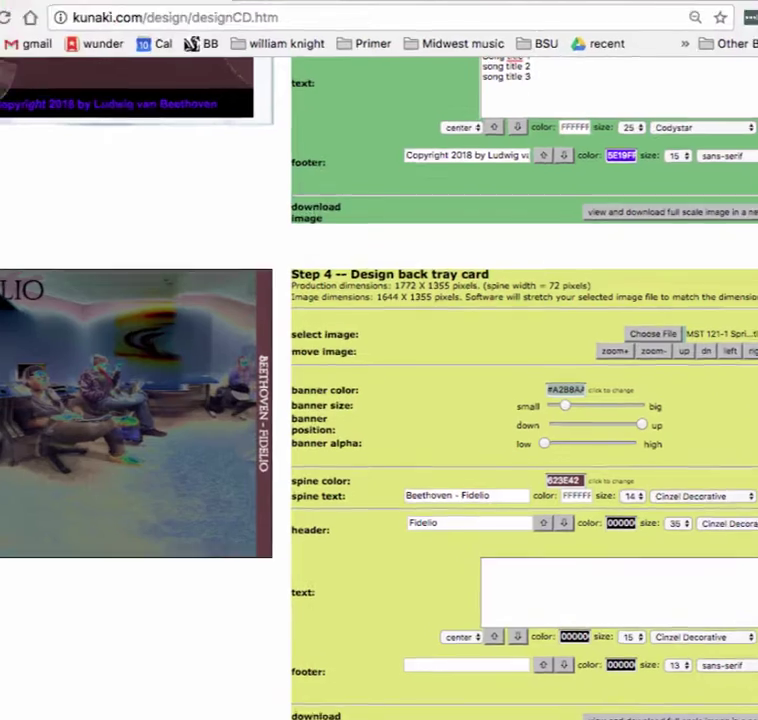
- Set the spine text and header to MUST 121, with header colour FFFFFF
triple_click(460, 493)
text(MUST 121)
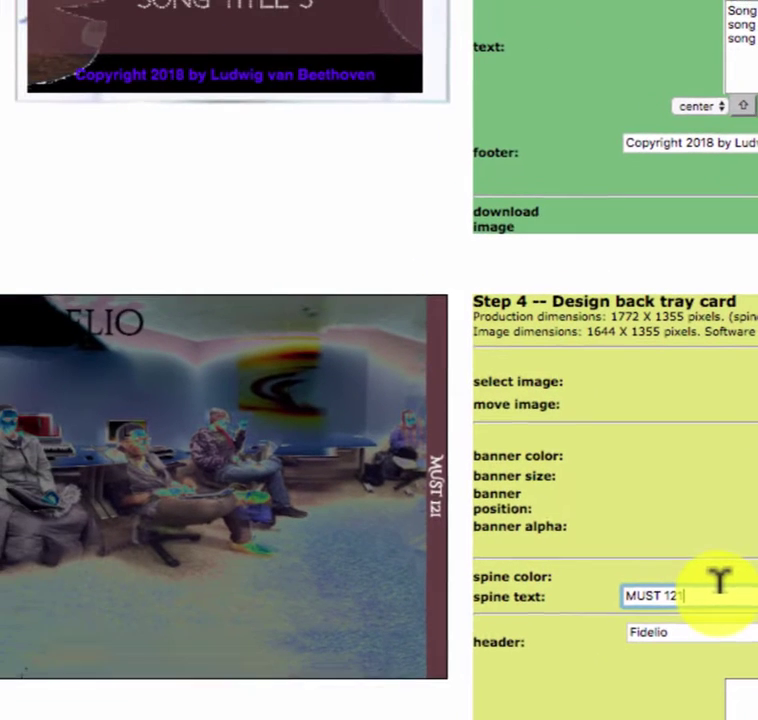
key(Tab)
text(MUST 121)
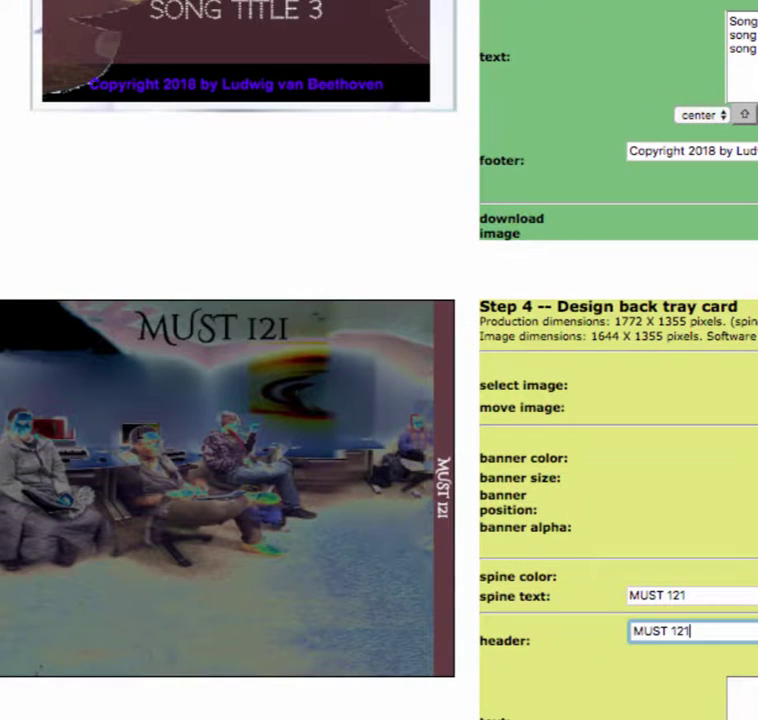
key(Tab)
text(FFFFFF)
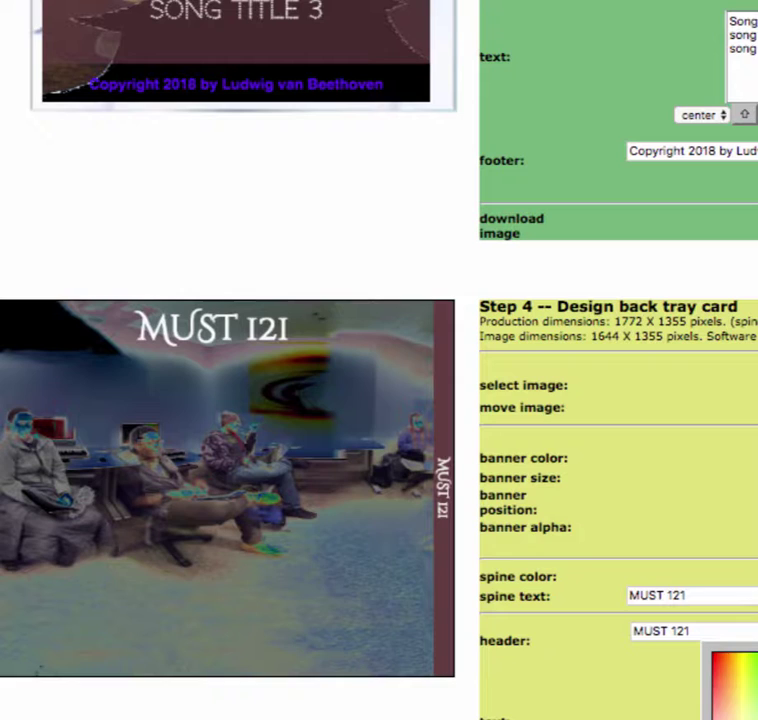
click(347, 533)
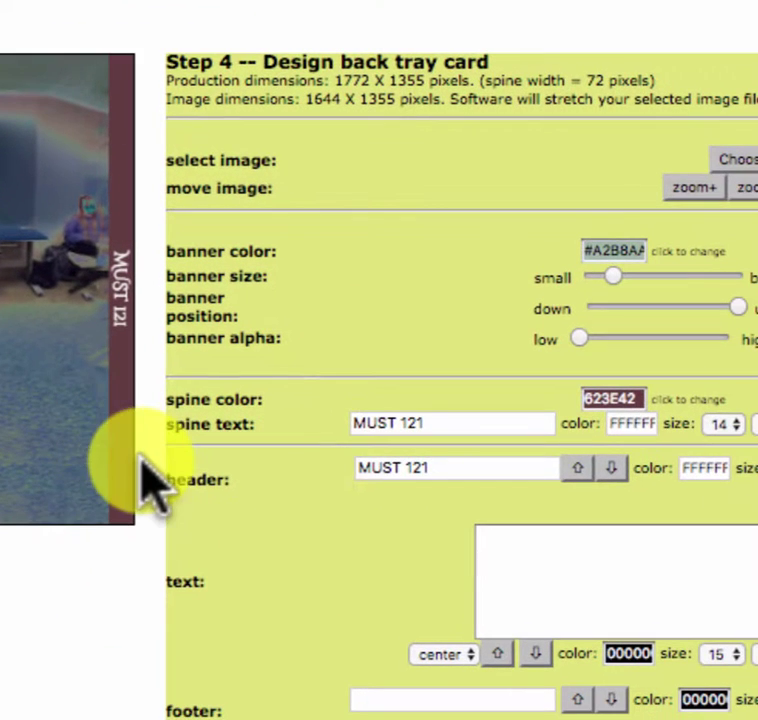
- Paste the studio credit as body text, break it into three lines, and move it lower
click(635, 579)
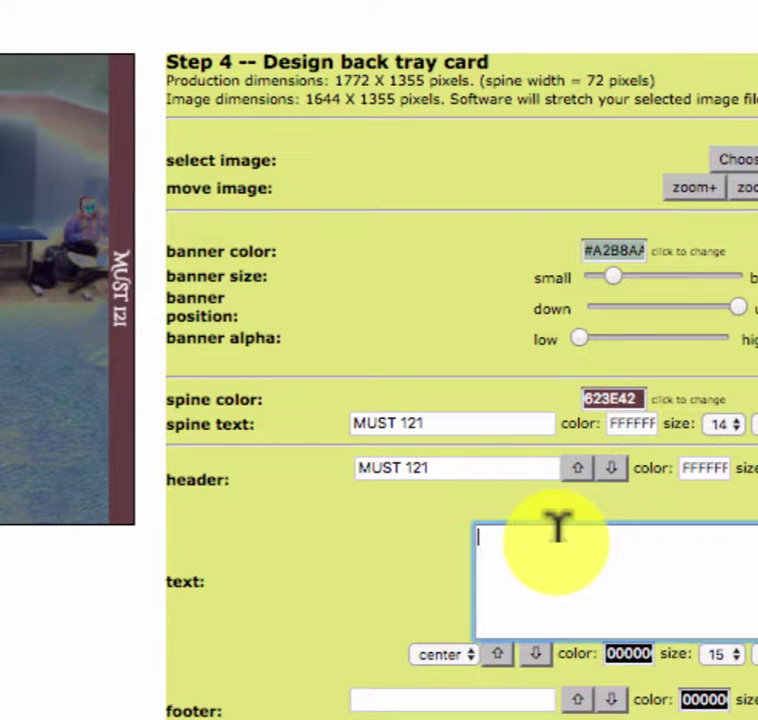
text(This music was composed and produced at Ball State University in the studios of the Music Media Production and Industry department.)
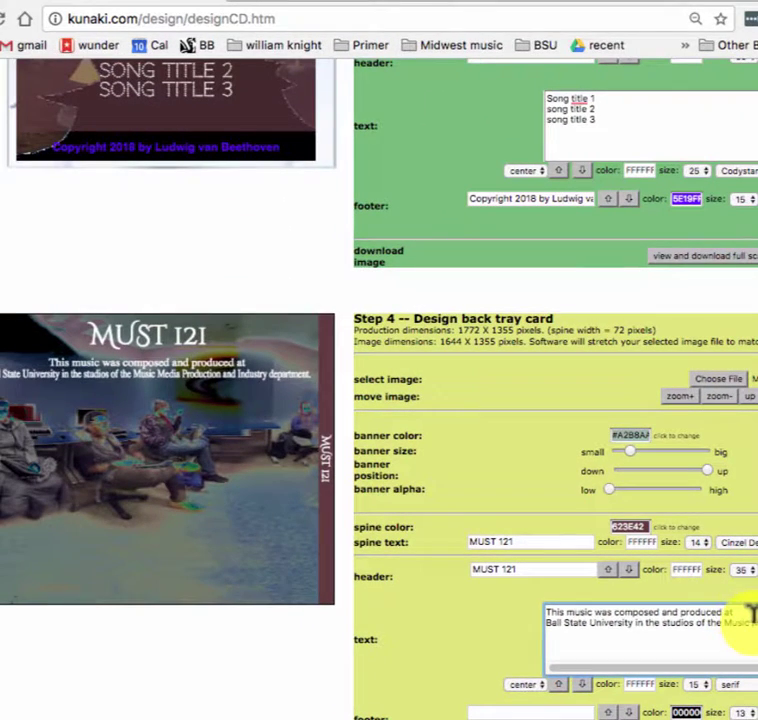
click(749, 622)
key(Return)
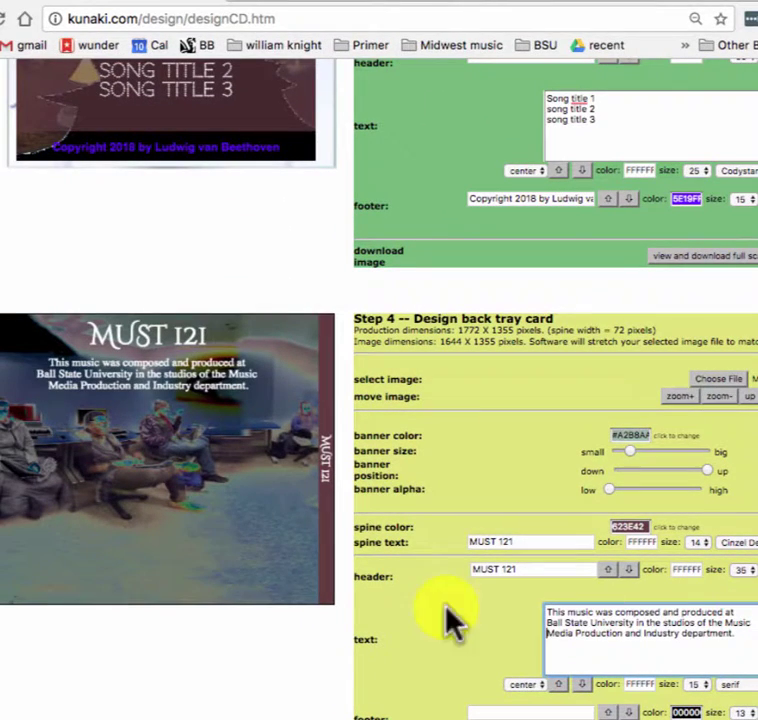
click(584, 686)
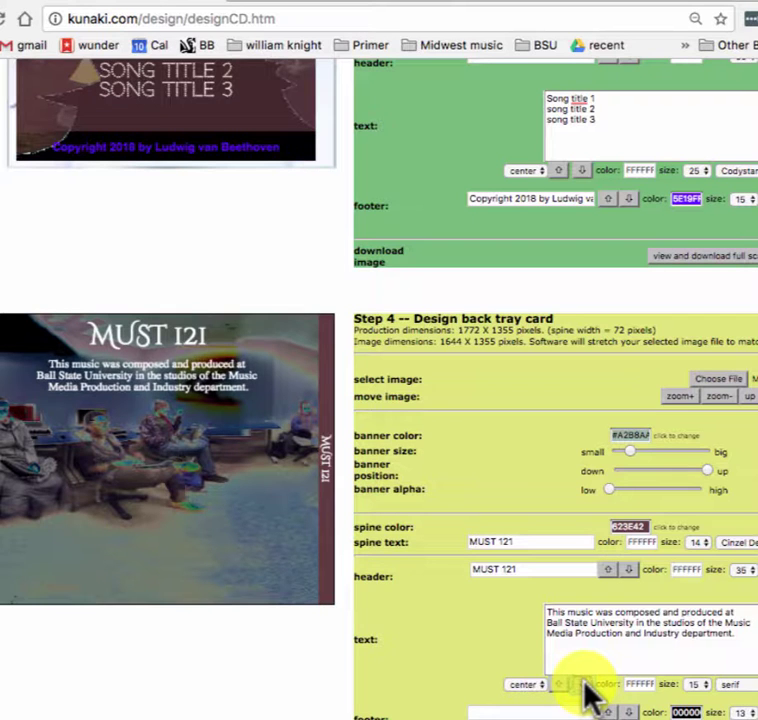
click(584, 686)
click(584, 686)
click(584, 686)
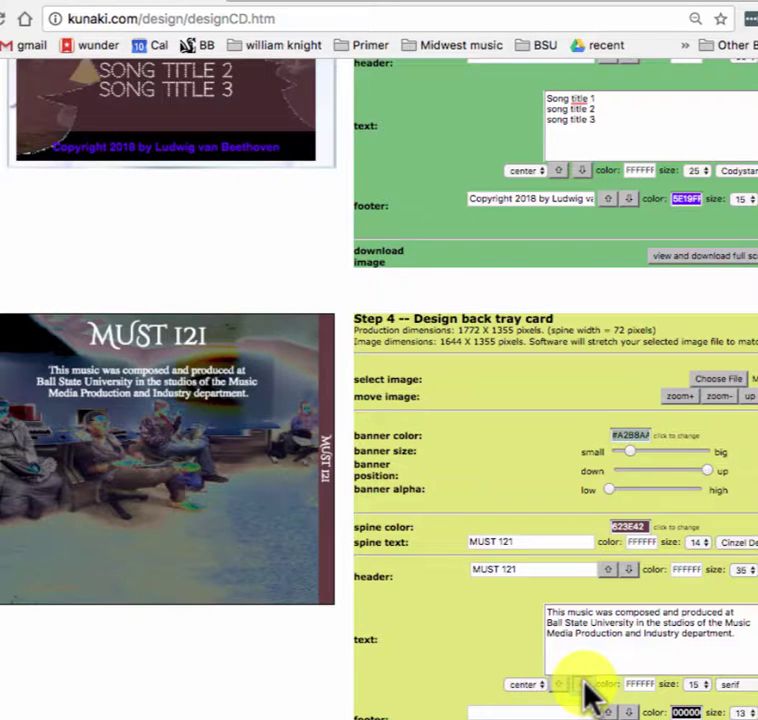
click(584, 686)
click(584, 686)
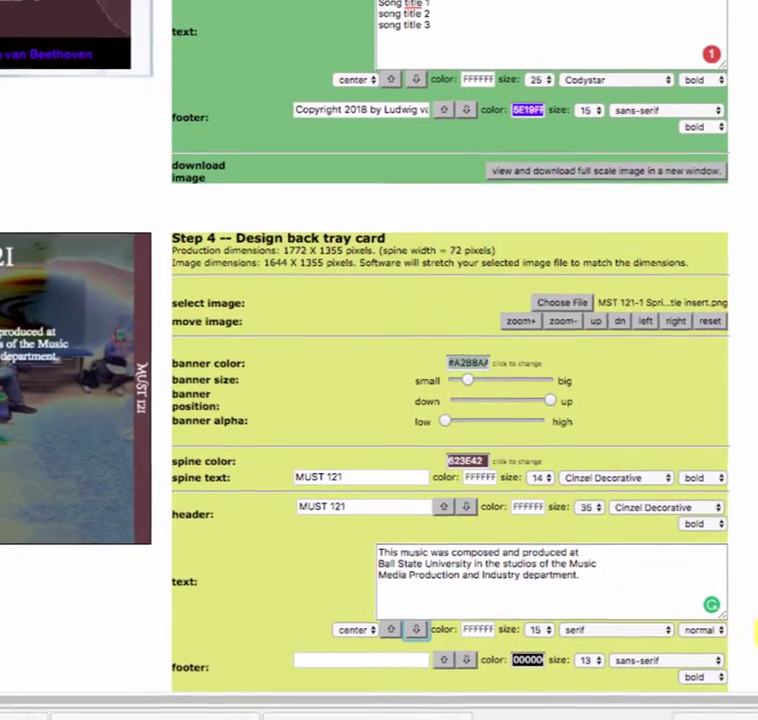
- Save the full-scale back tray card image as 'tray card.jpeg', then return to the designer tab
scroll(757, 675, down, 1)
scroll(750, 610, down, 2)
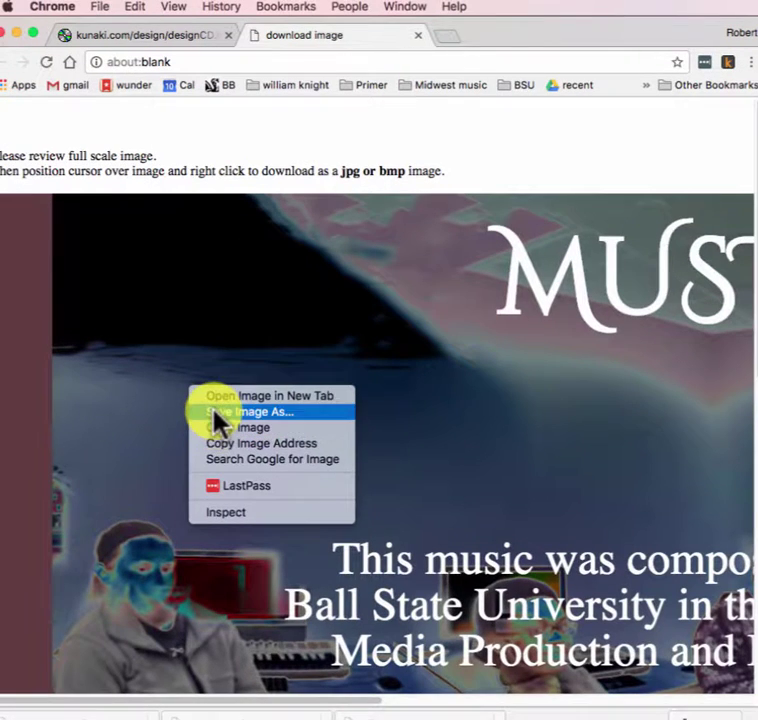
click(192, 396)
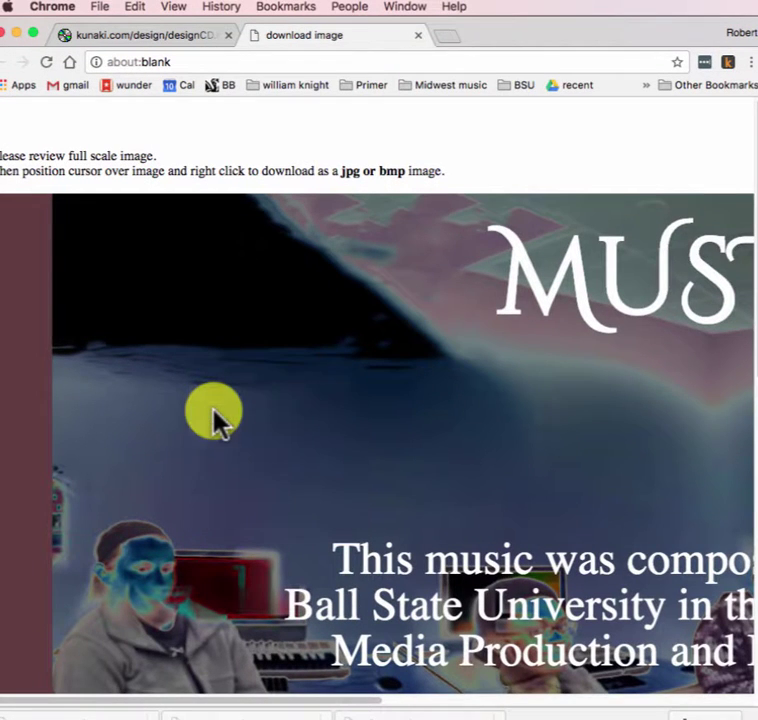
text(tray card.jpeg)
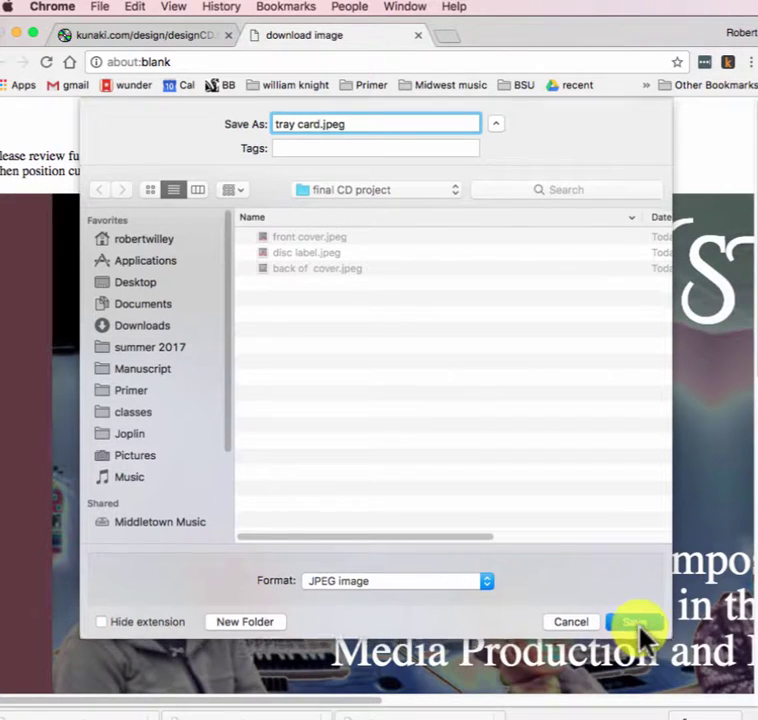
click(640, 623)
key(ctrl+shift+Tab)
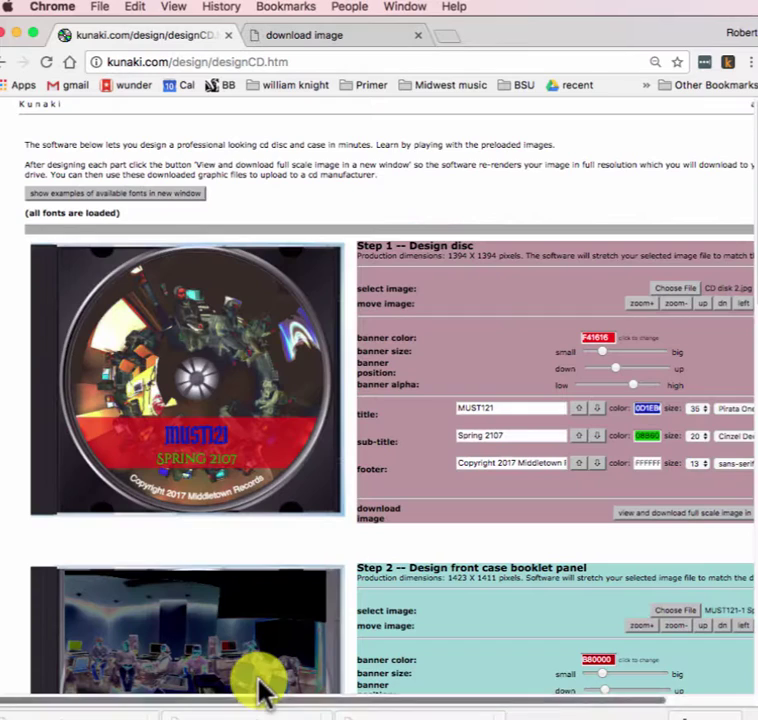
- Open the font examples page in a new tab and scroll through the Hello America samples
click(133, 196)
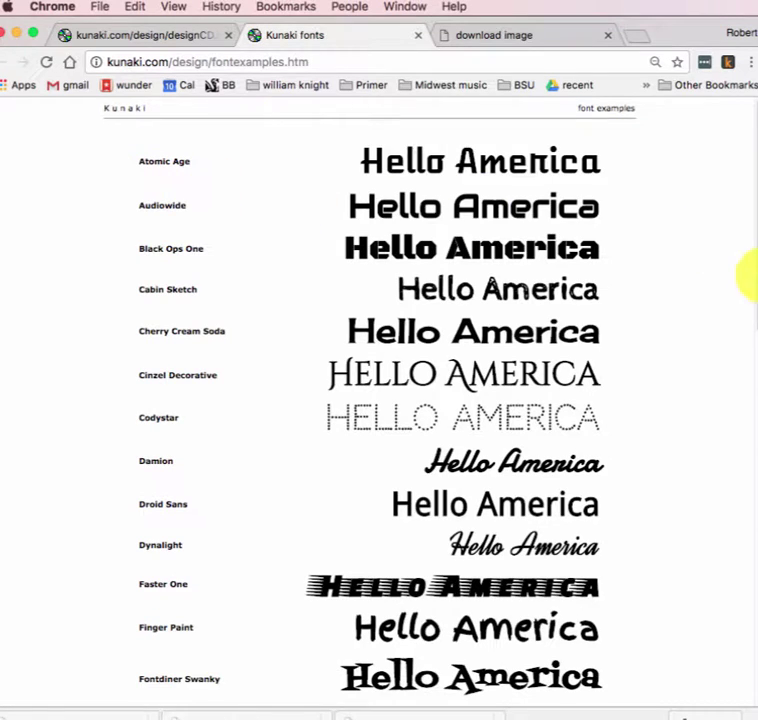
drag(750, 275, 750, 200)
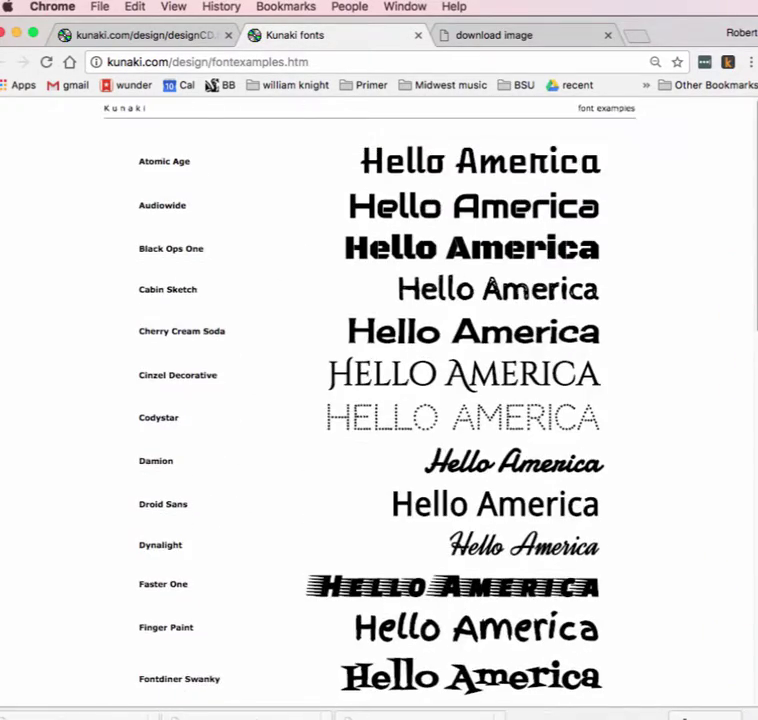
- Return to the designer tab and bring up the jewel-case audio CD submission page at step 1a
click(121, 33)
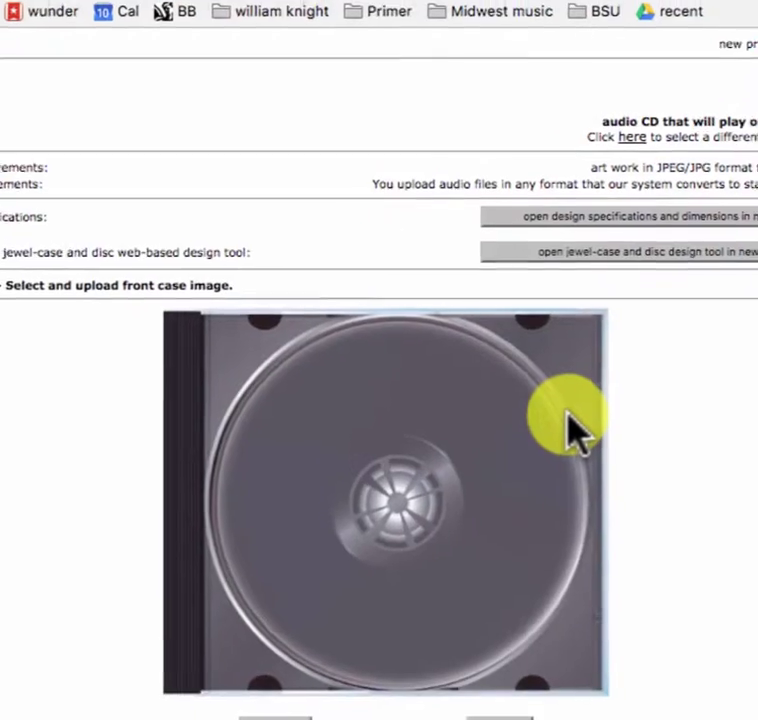
scroll(575, 431, down, 3)
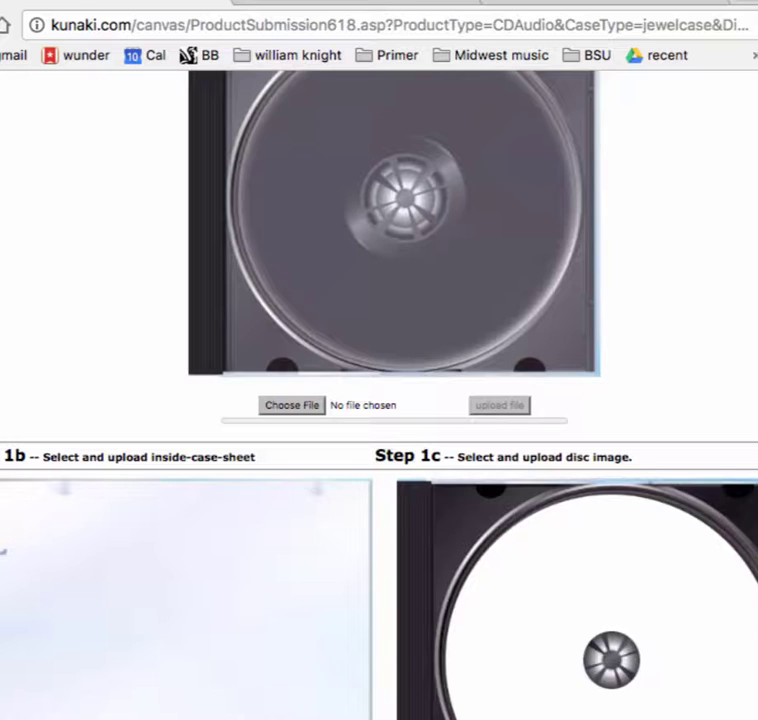
scroll(379, 400, up, 2)
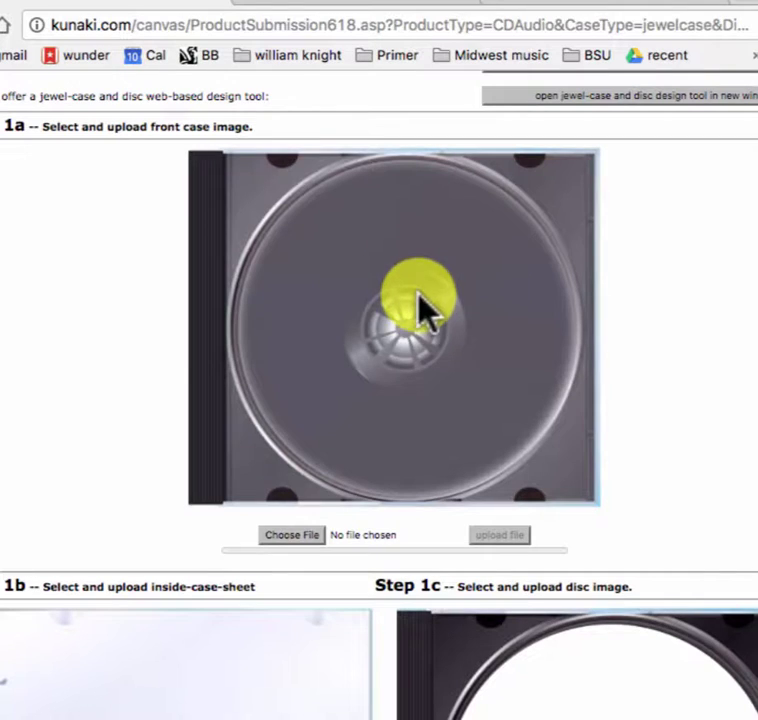
- Load front cover.jpeg as the front case image and back of cover.jpeg as the inside case sheet
click(303, 527)
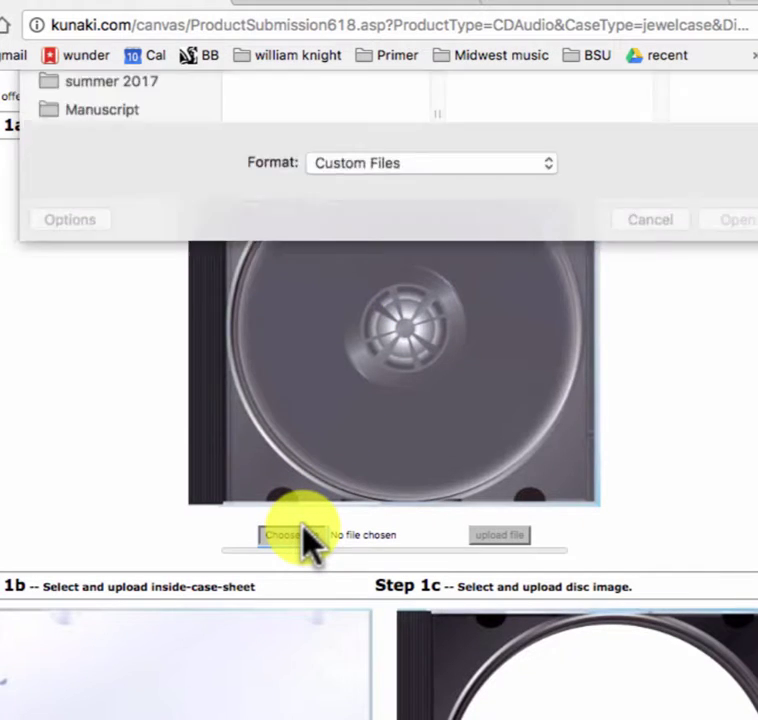
double_click(291, 158)
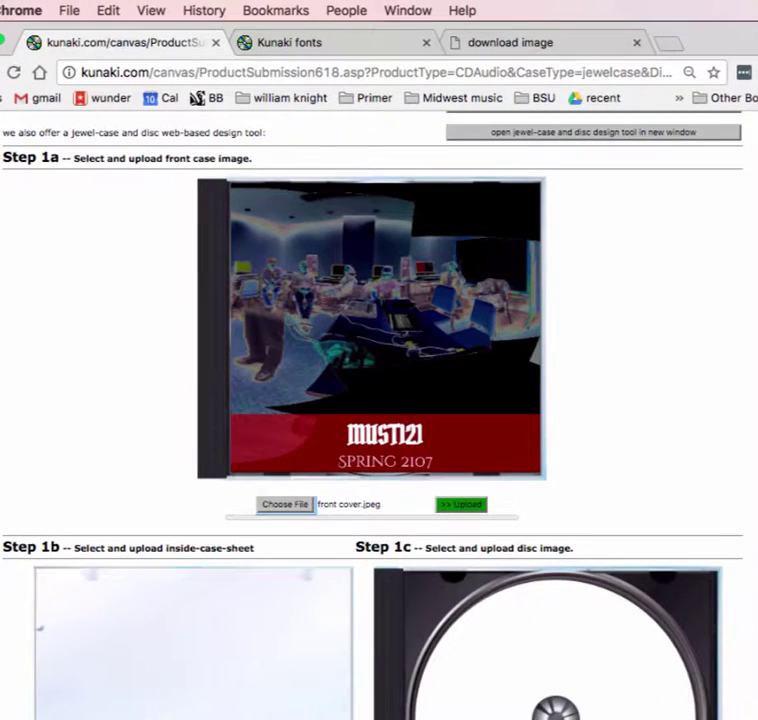
scroll(379, 400, down, 2)
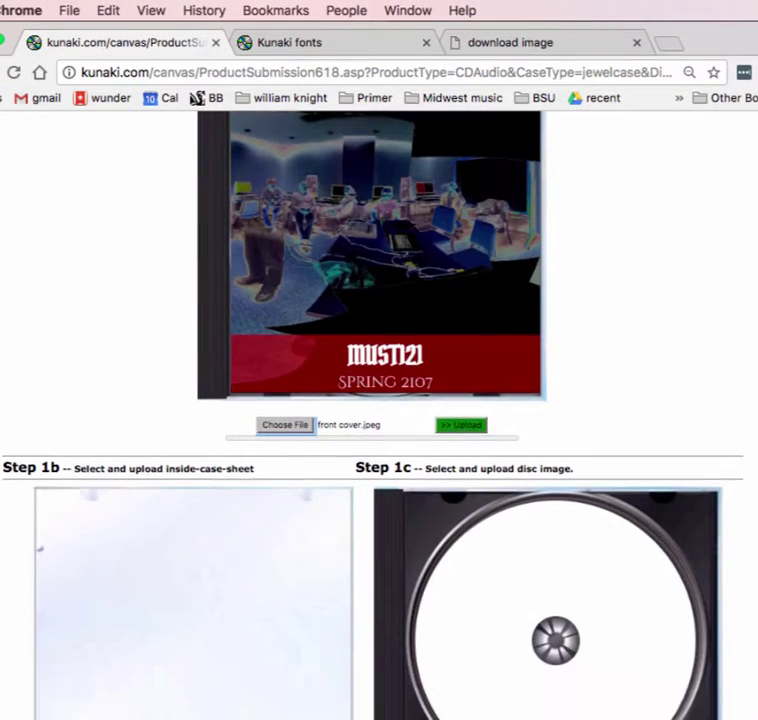
scroll(379, 415, down, 3)
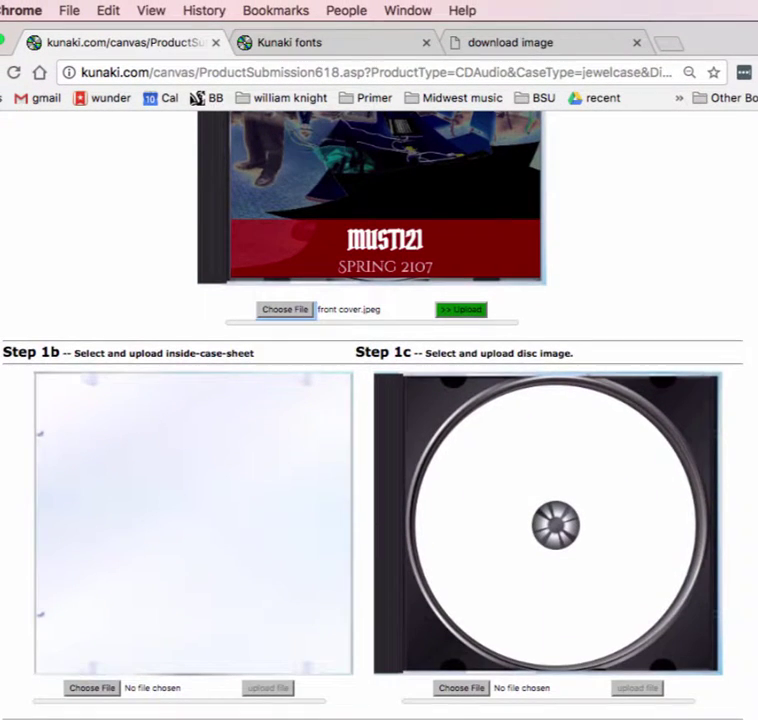
click(105, 687)
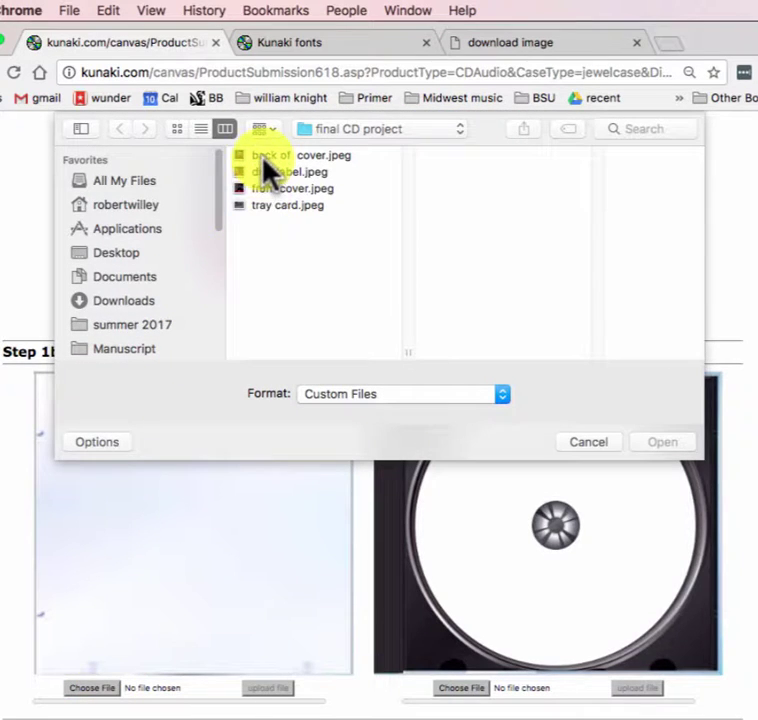
double_click(264, 158)
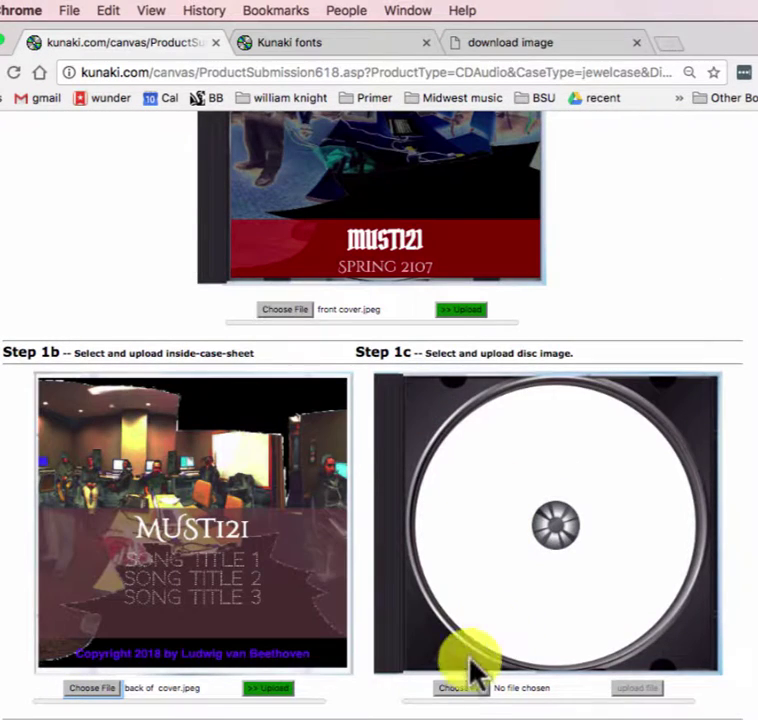
- Load disc label.jpeg for the disc and tray card.jpeg for the back tray, then review the previews
click(465, 687)
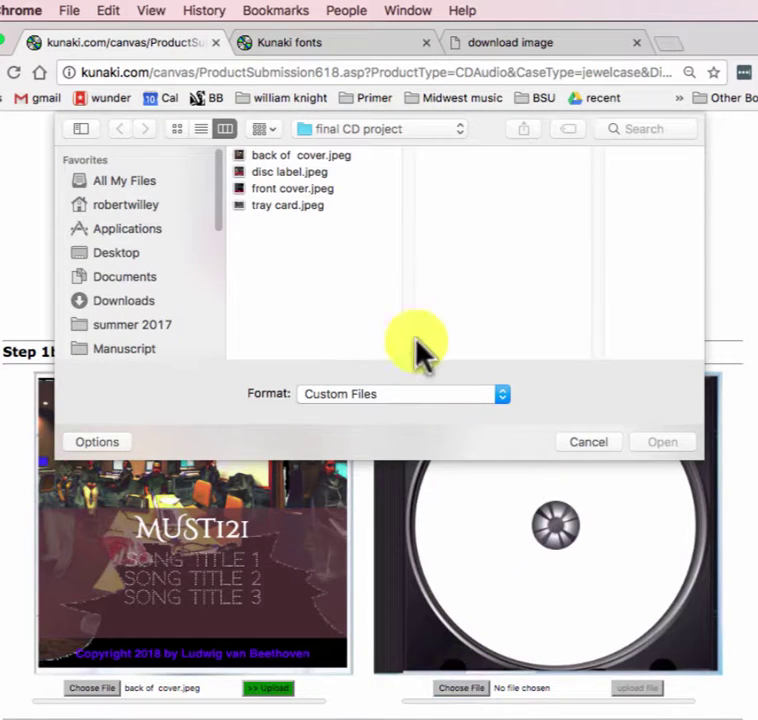
double_click(290, 172)
scroll(752, 474, down, 10)
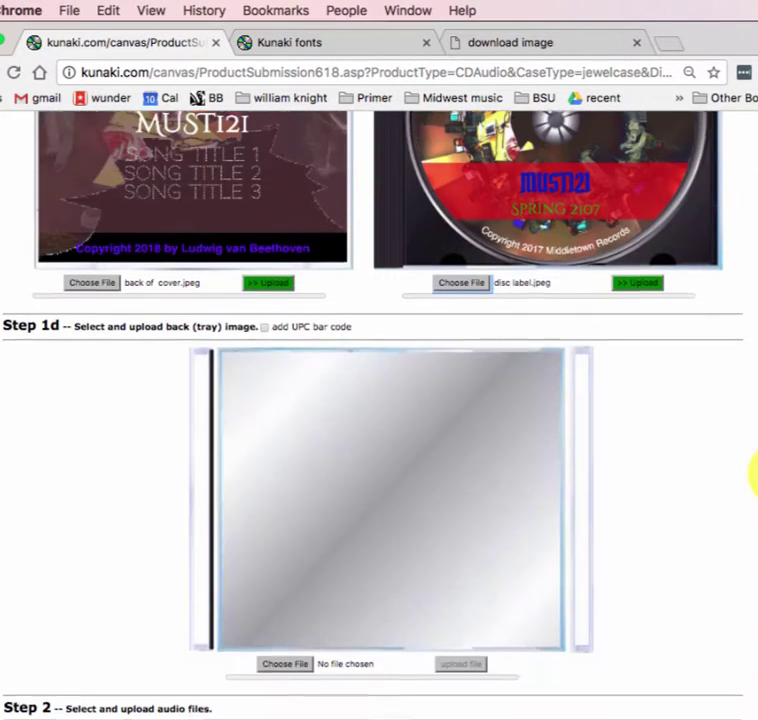
click(274, 660)
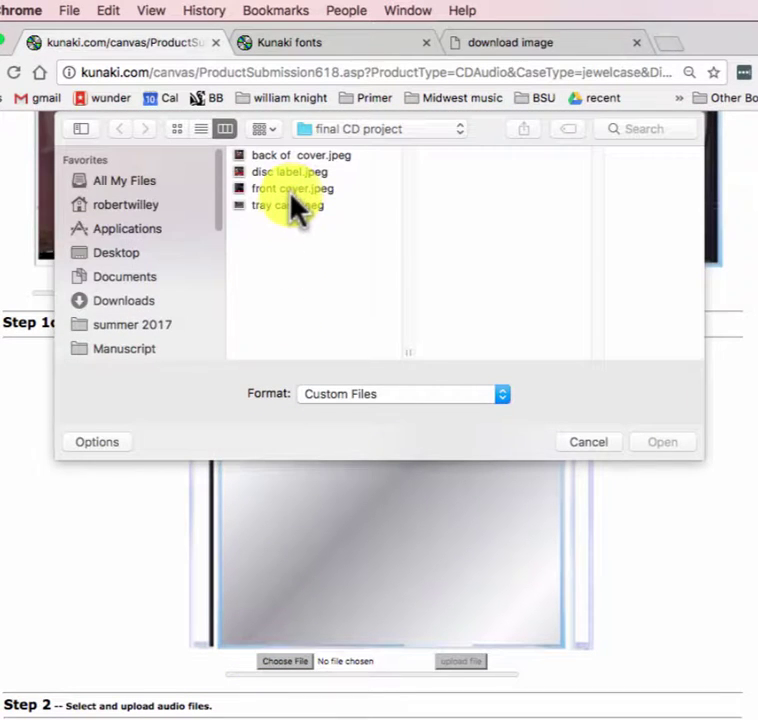
double_click(290, 203)
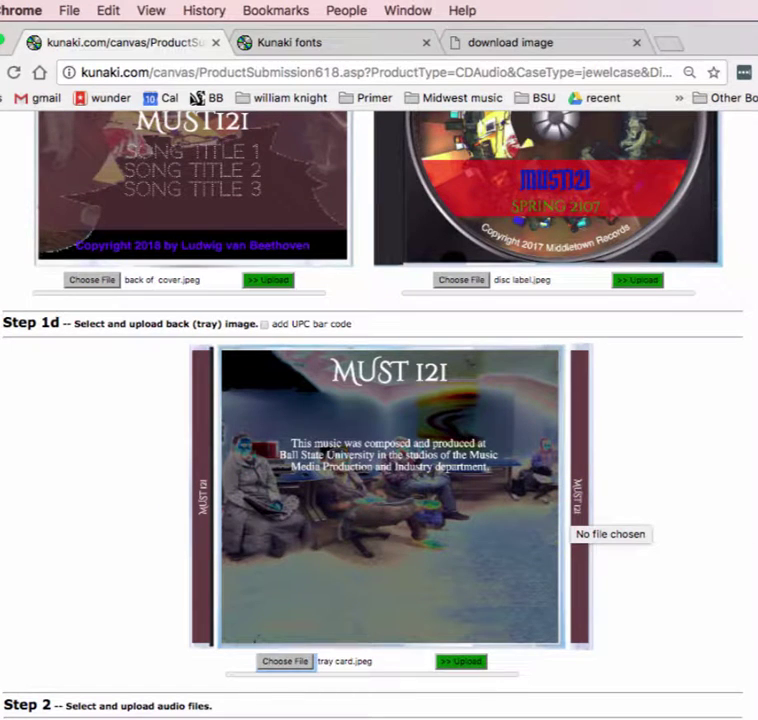
scroll(570, 510, down, 3)
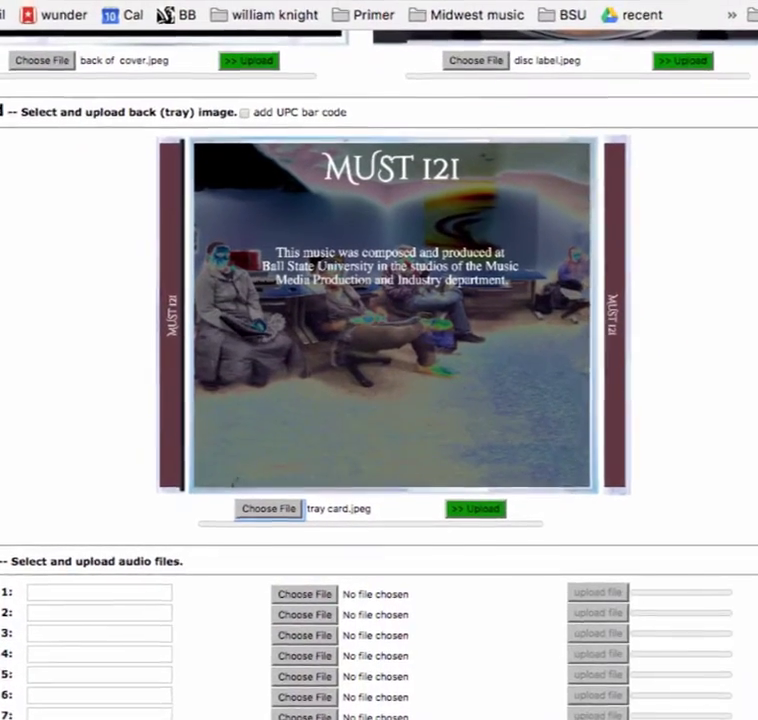
scroll(144, 313, up, 4)
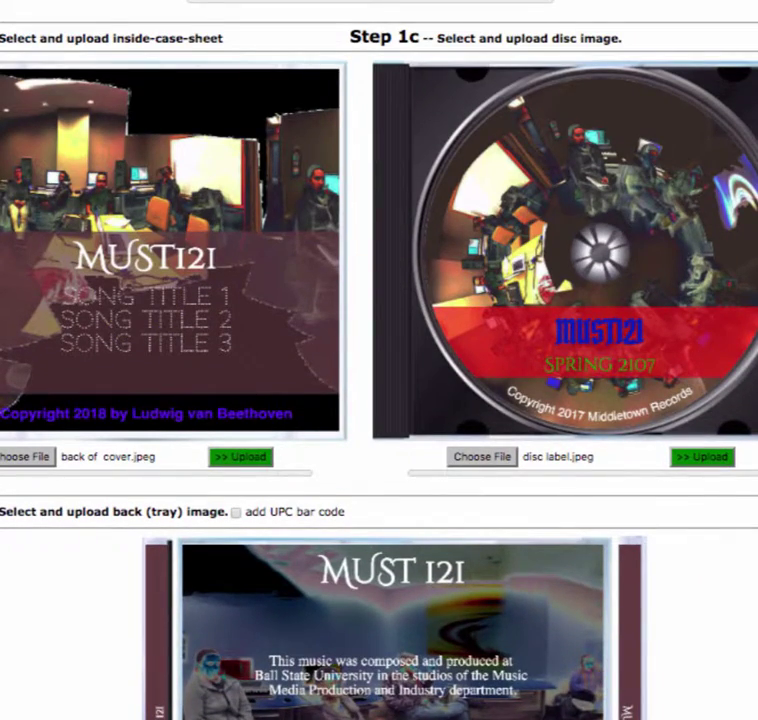
scroll(379, 400, up, 5)
scroll(379, 400, down, 5)
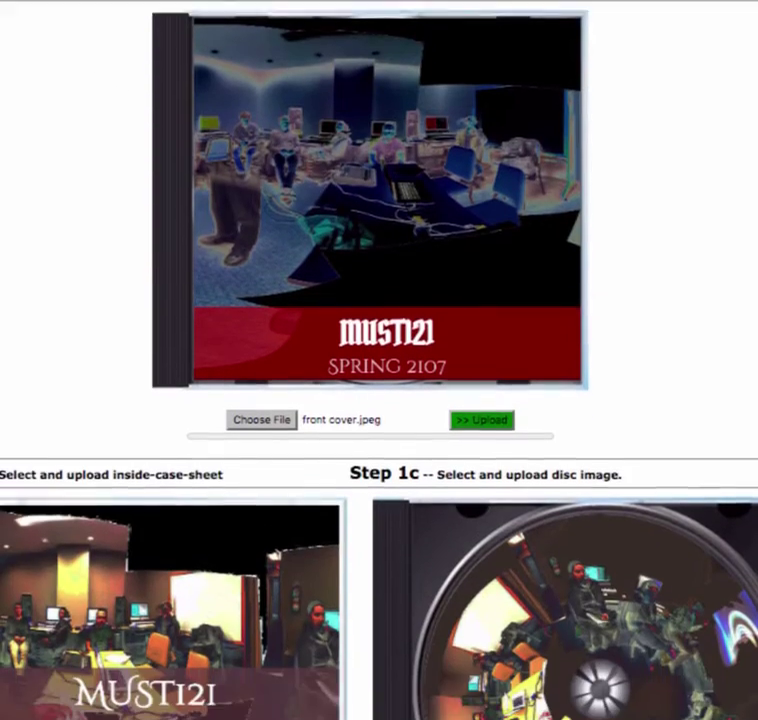
scroll(379, 400, down, 8)
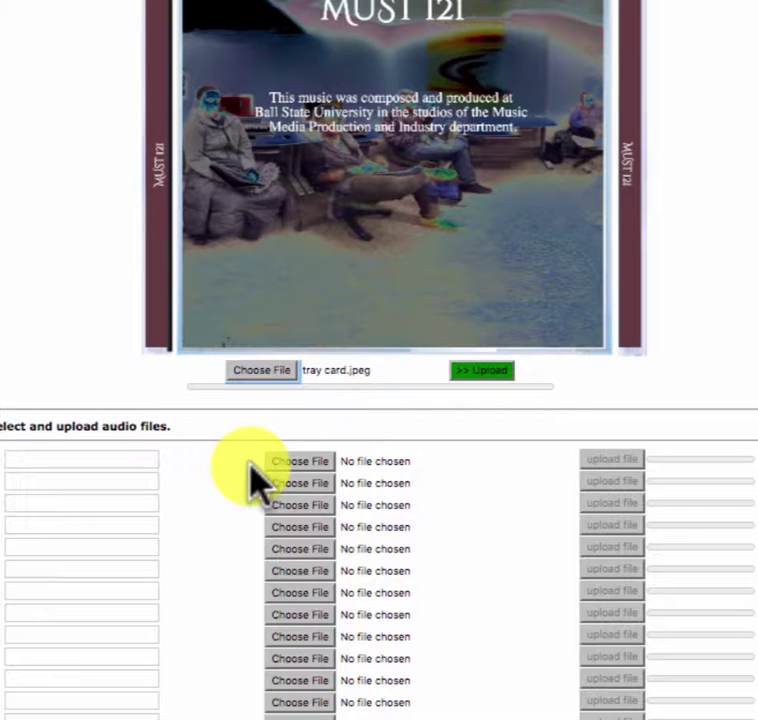
- Attach The Chameleon.wav to track 1, title it Chamelion, and start its upload
click(288, 463)
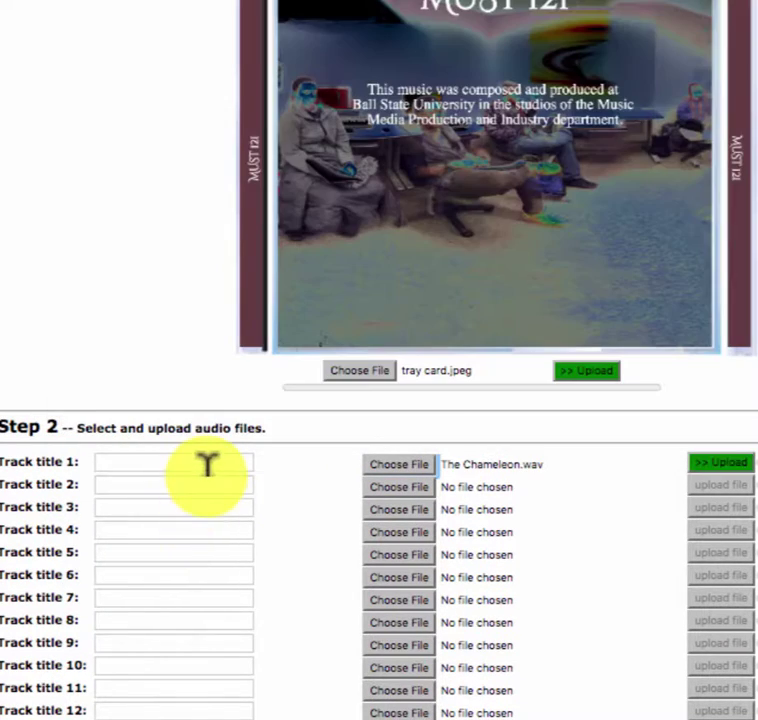
click(208, 459)
text(Chamelion)
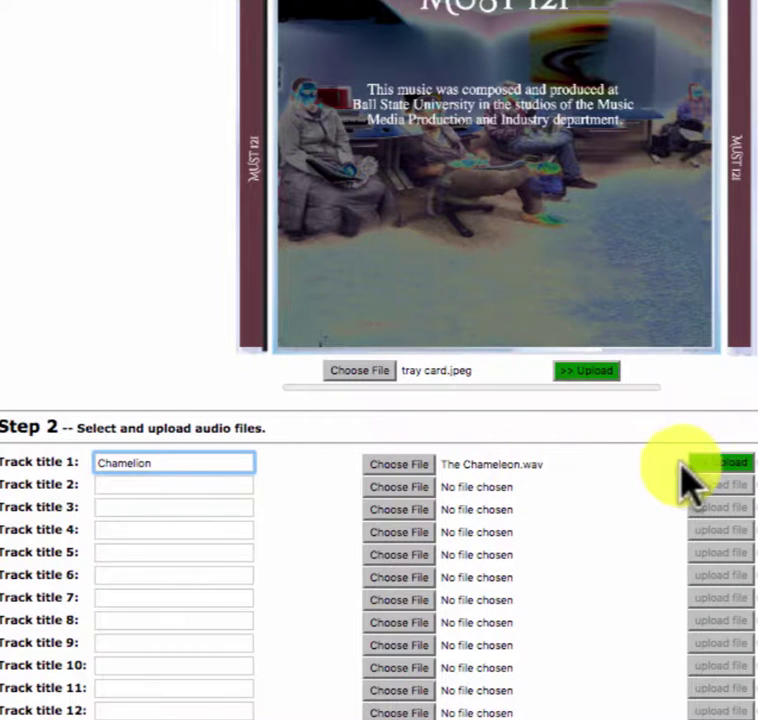
click(710, 460)
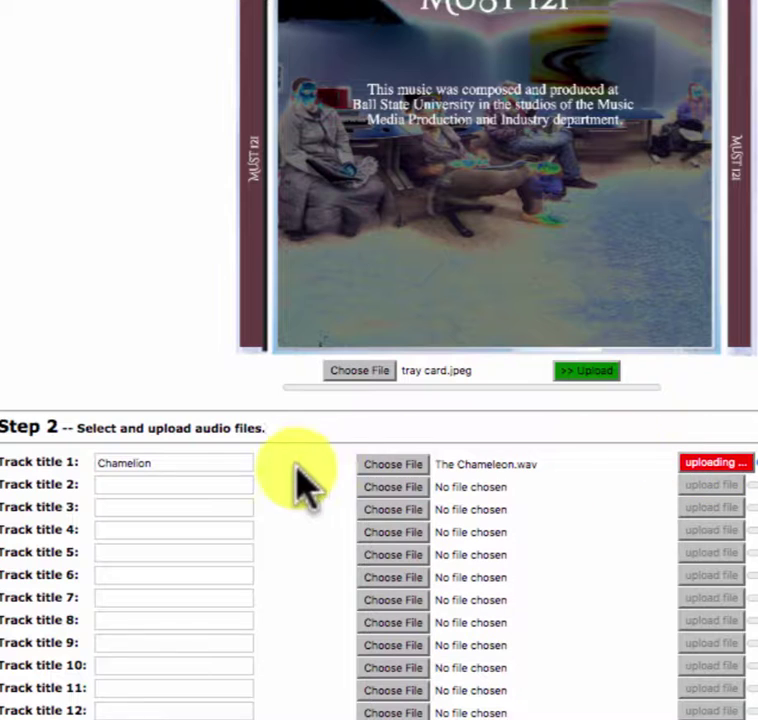
- Attach Freestyling Chords.wav from the compilation CD folder to track 2 and title it Freestylin Chords
click(384, 486)
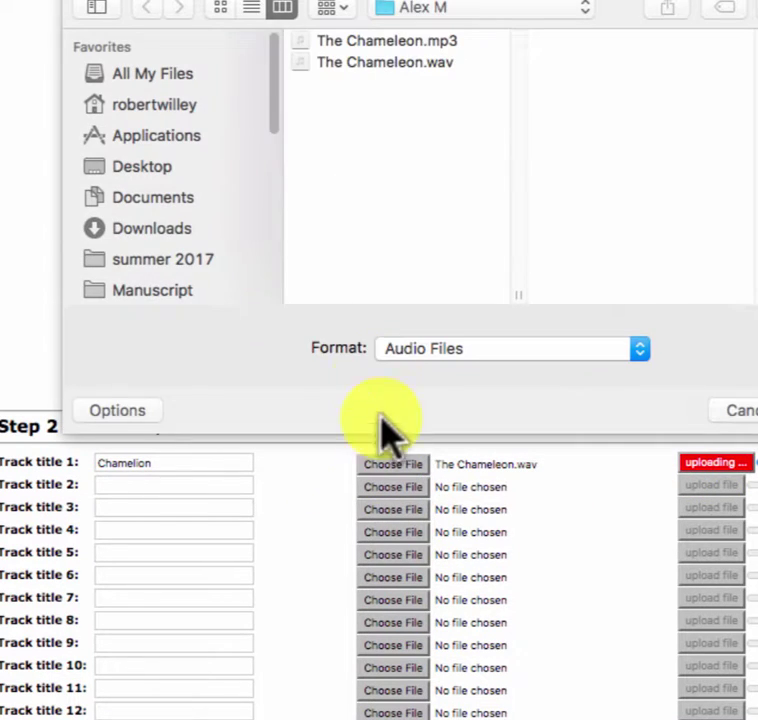
click(400, 20)
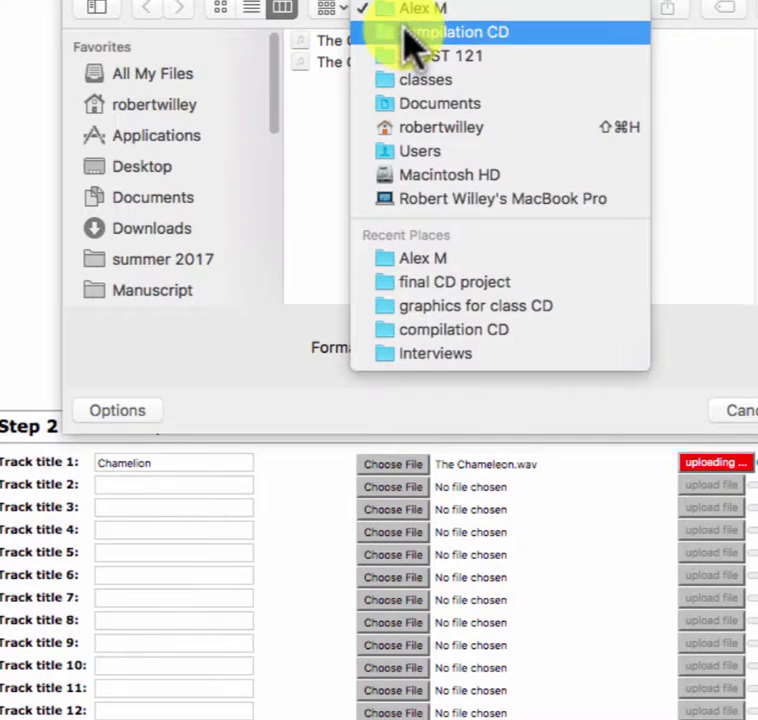
click(408, 33)
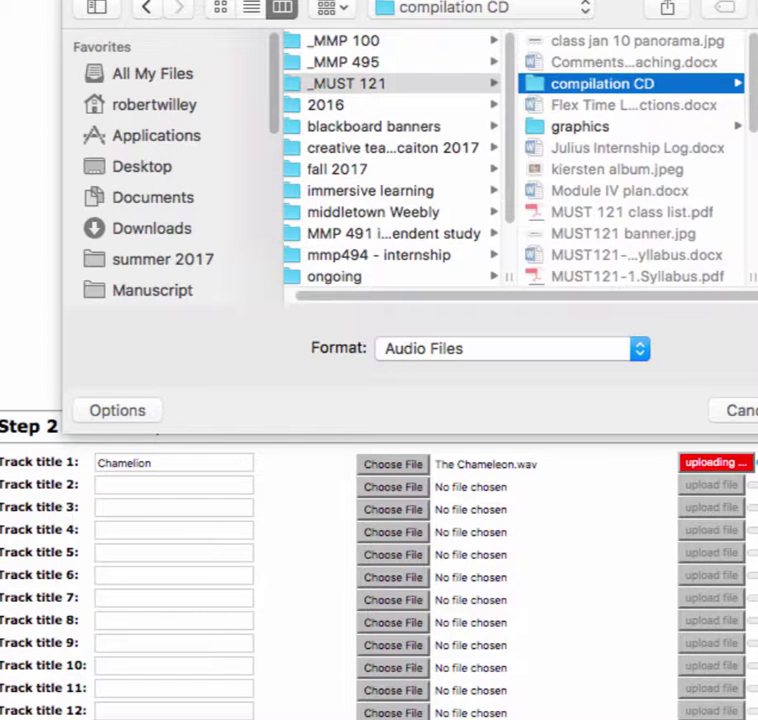
click(467, 83)
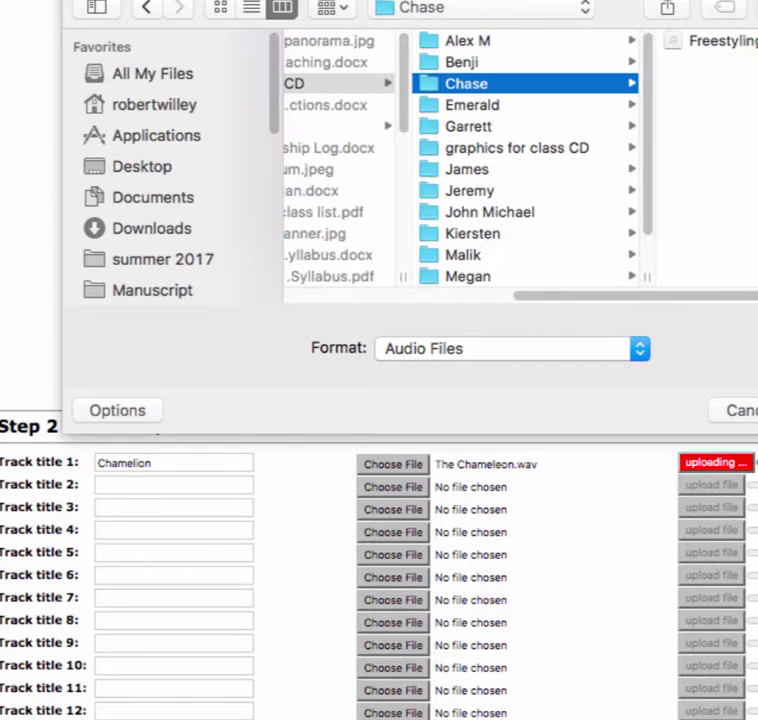
click(705, 42)
key(Return)
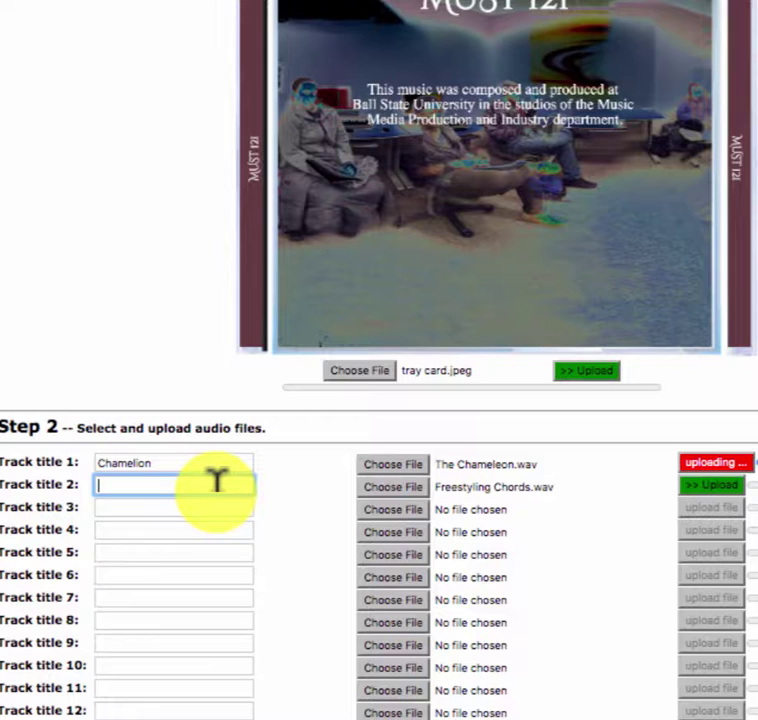
text(FG)
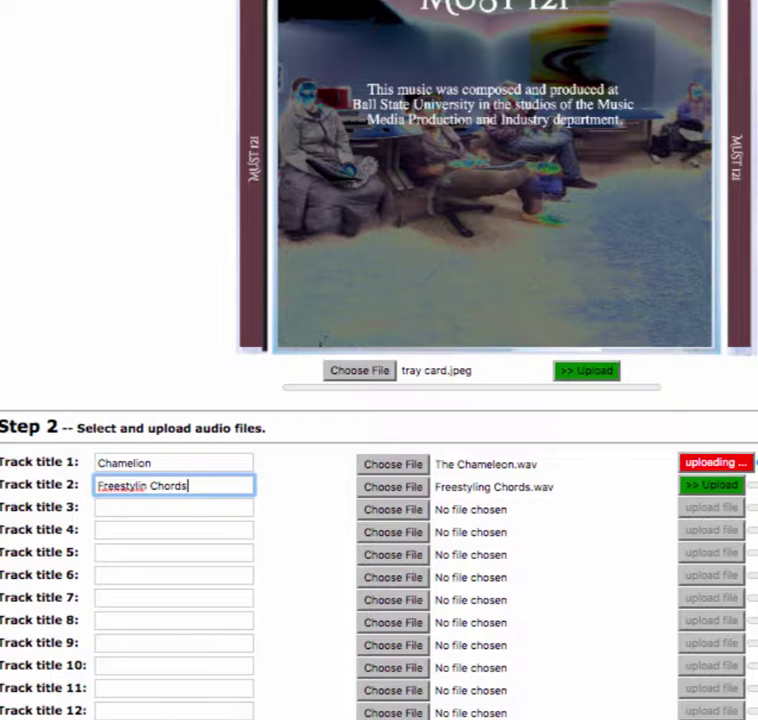
scroll(379, 400, up, 5)
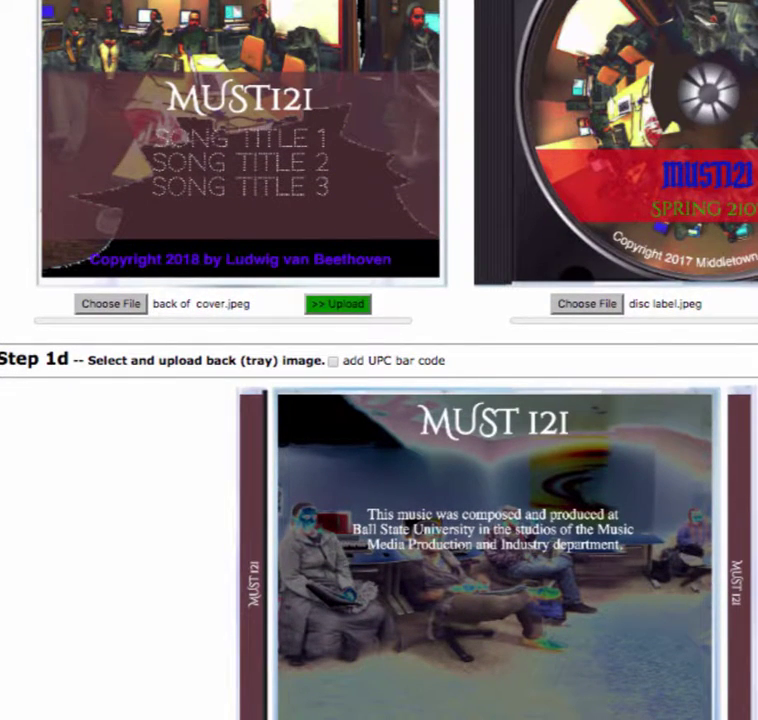
scroll(379, 400, down, 5)
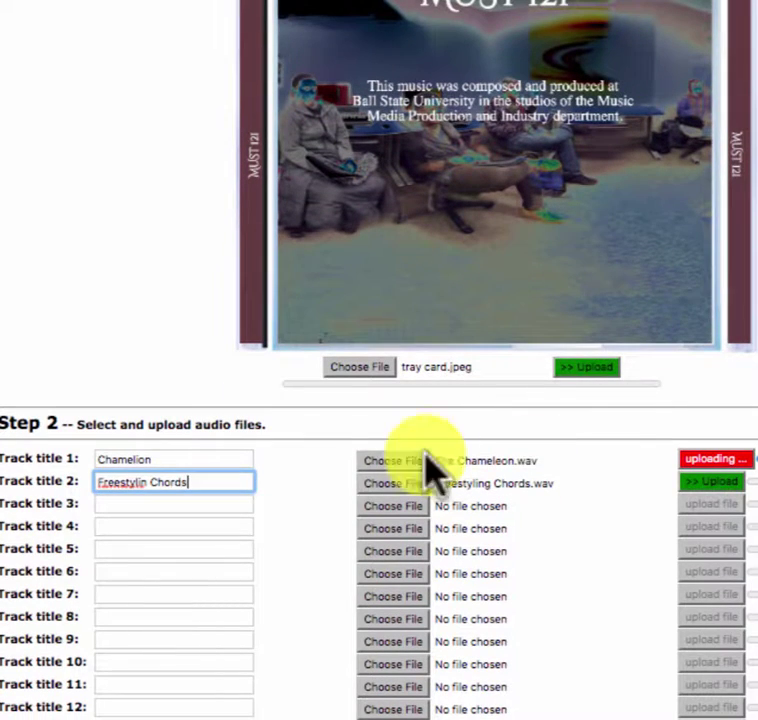
click(373, 482)
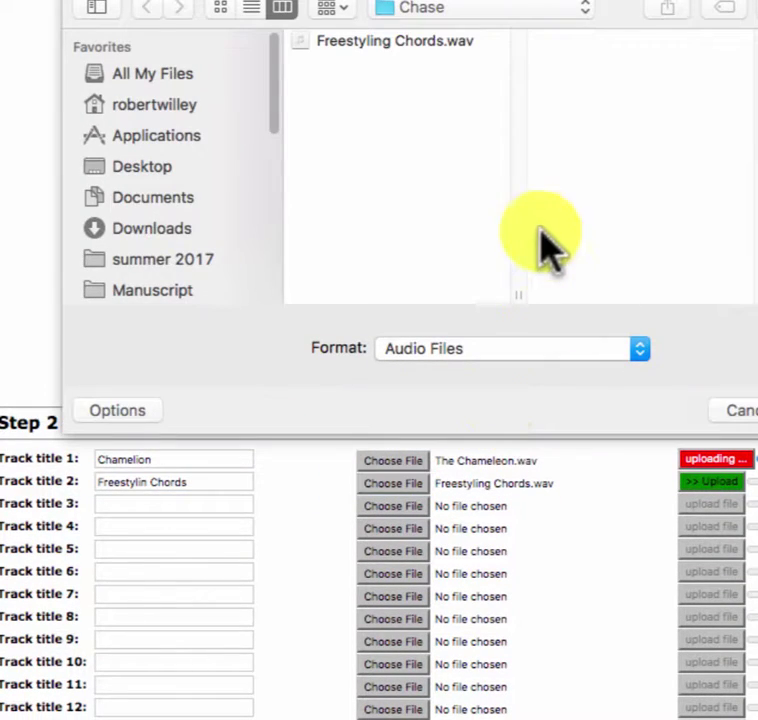
double_click(445, 42)
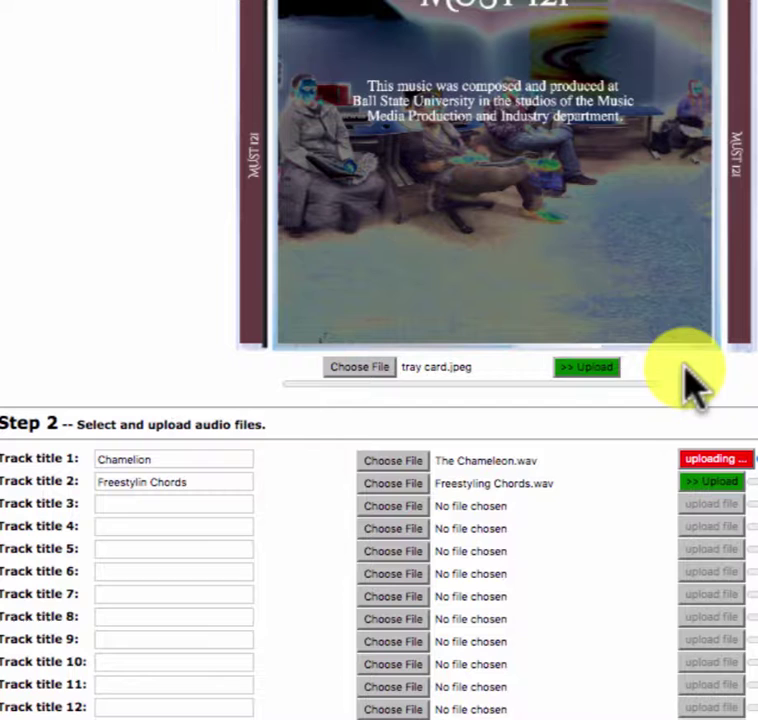
- Attach Last Request.wav to track 3, title it Last Request, and start uploading tracks 2 and 3
click(178, 502)
click(410, 508)
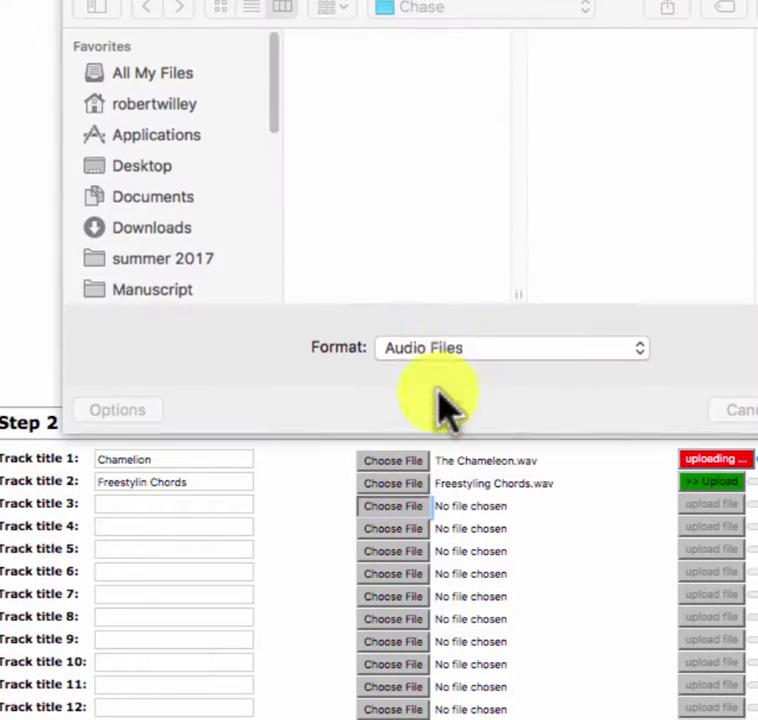
click(418, 9)
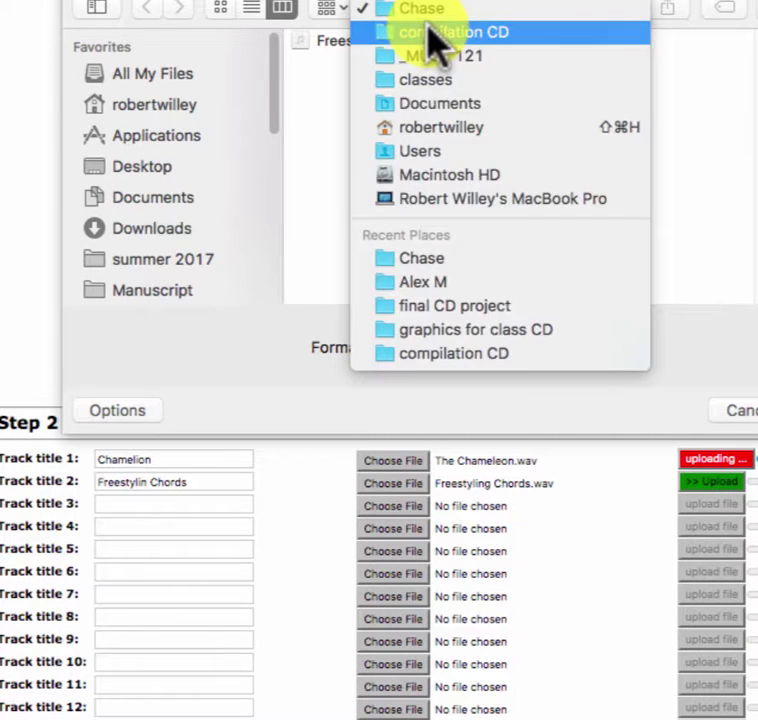
click(429, 31)
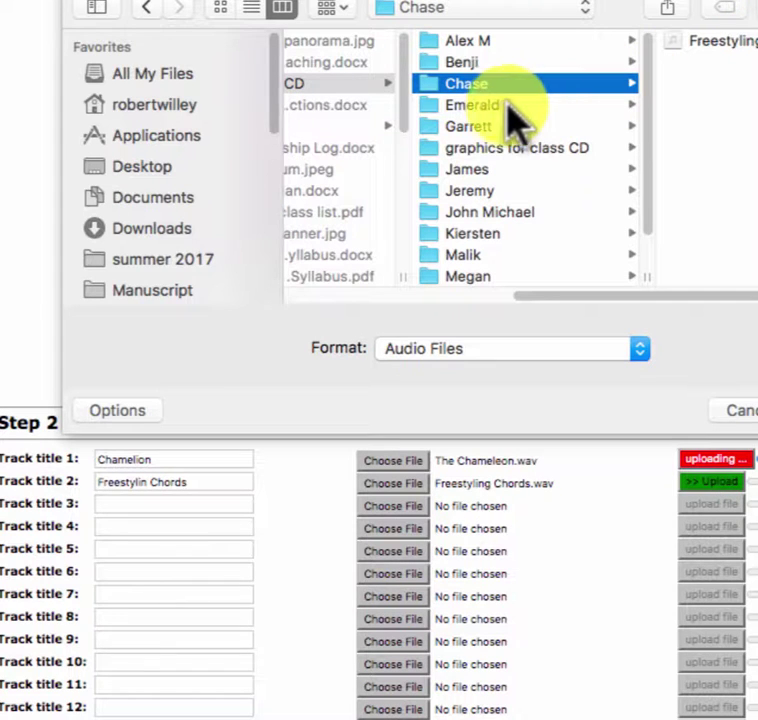
click(479, 169)
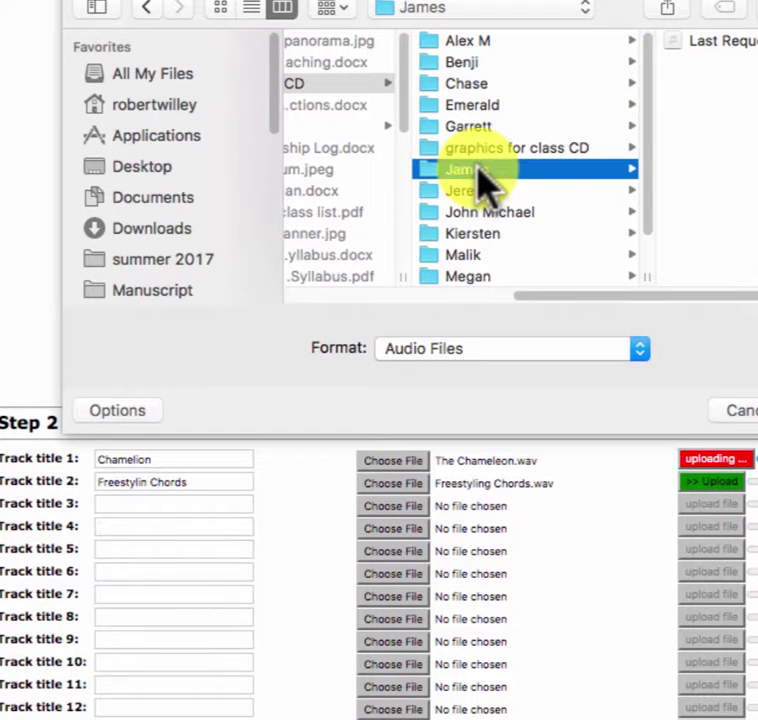
click(724, 41)
double_click(724, 41)
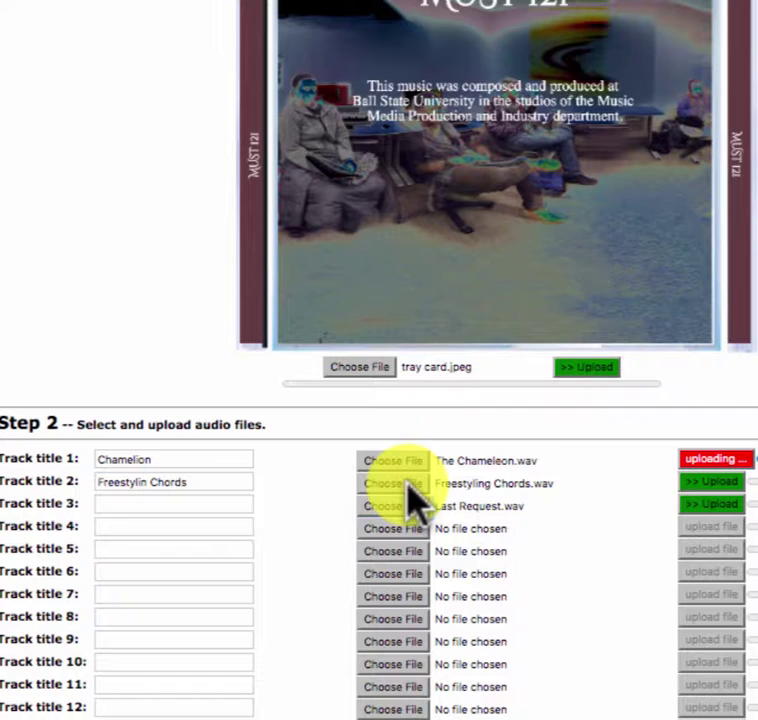
click(217, 498)
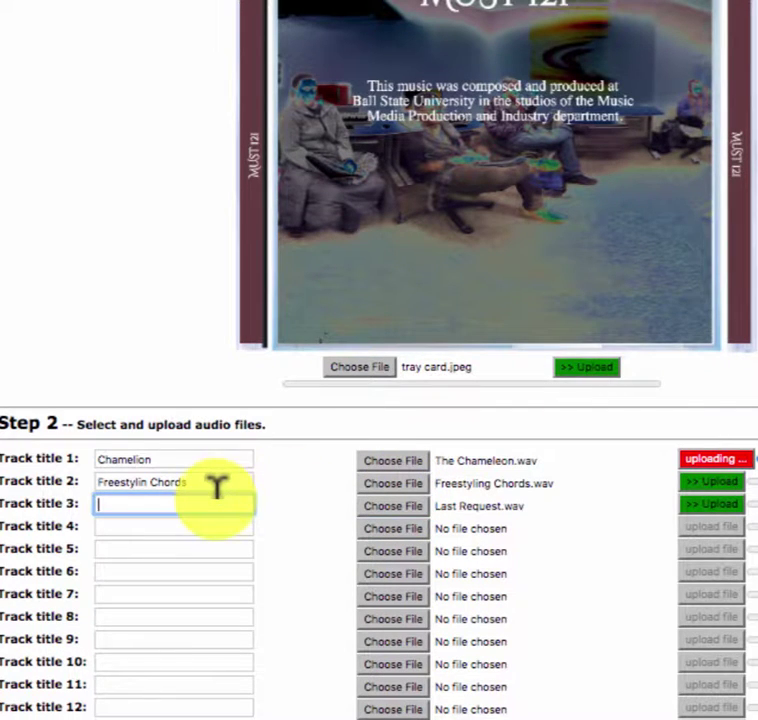
text(Last Request)
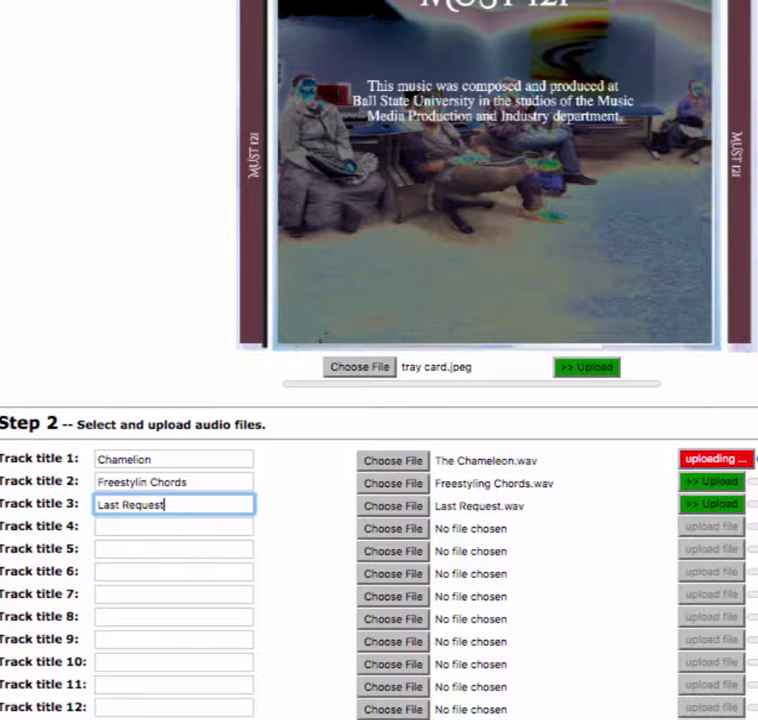
click(696, 486)
click(697, 503)
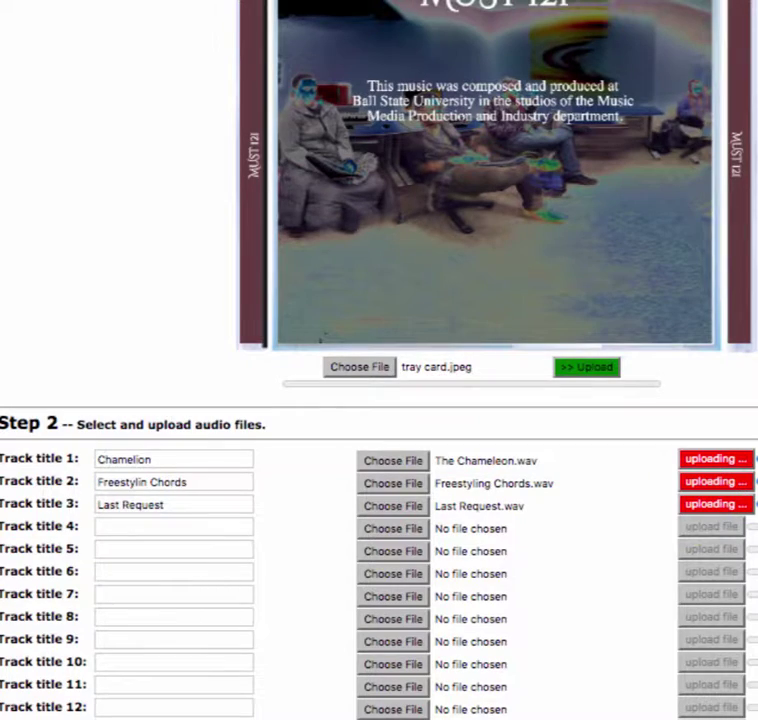
- Scroll past the uploading tracks to Step 3's product information for MUST121
scroll(541, 685, down, 5)
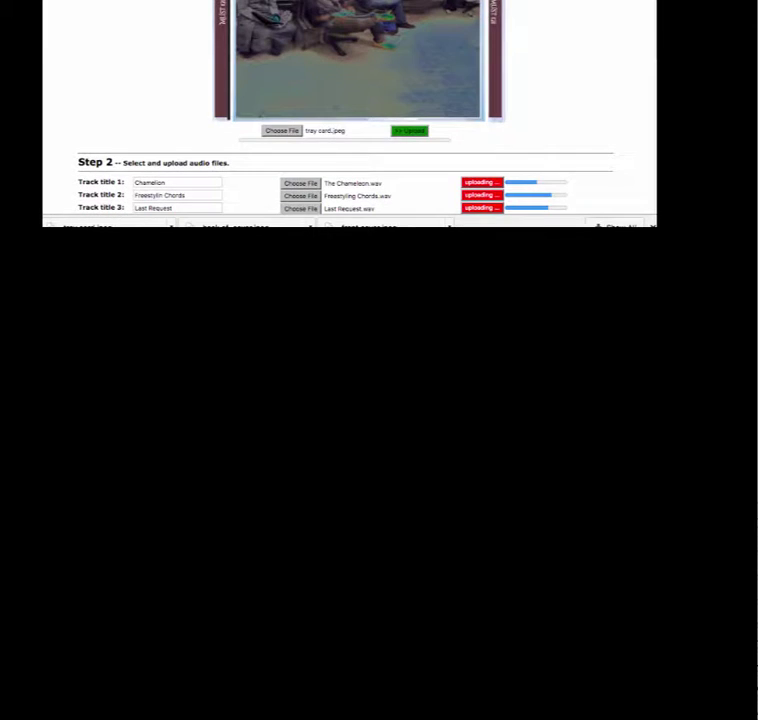
scroll(744, 385, down, 3)
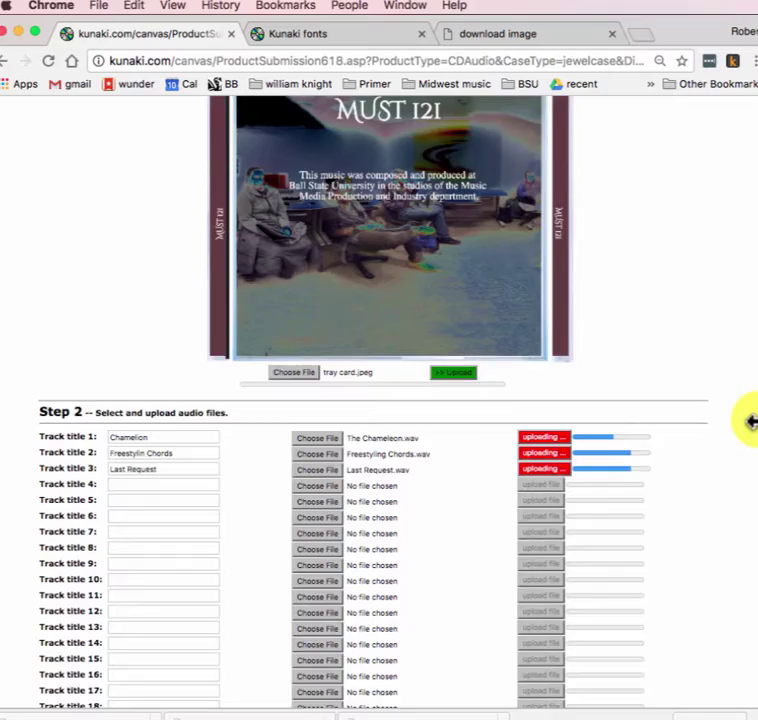
scroll(750, 421, down, 5)
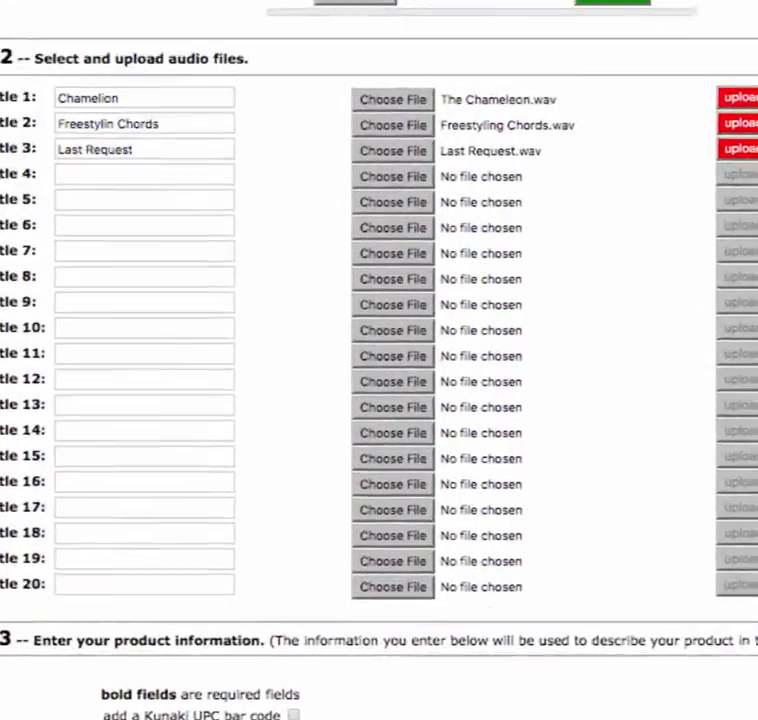
scroll(745, 462, down, 5)
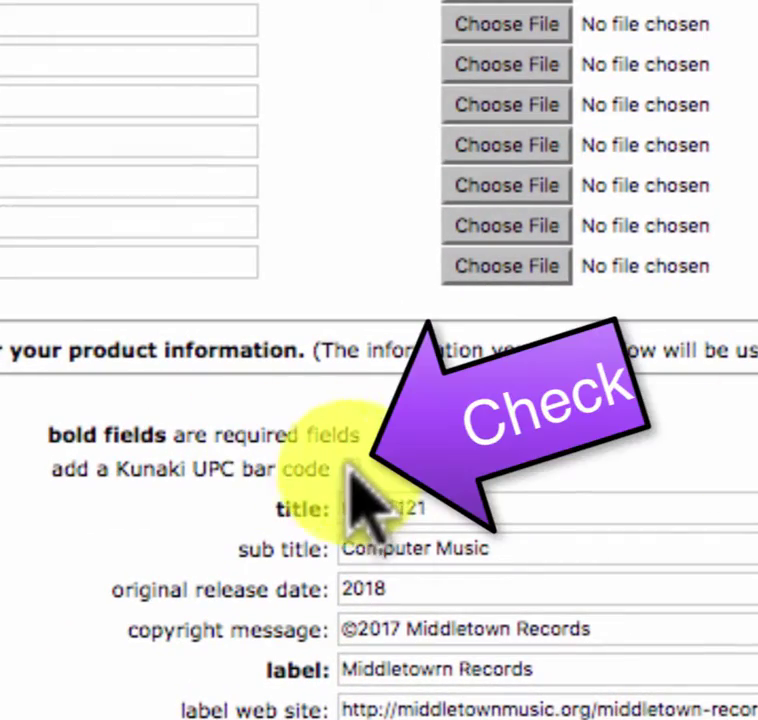
- Tick the Kunaki UPC bar code option and scroll to check the track upload progress
click(350, 467)
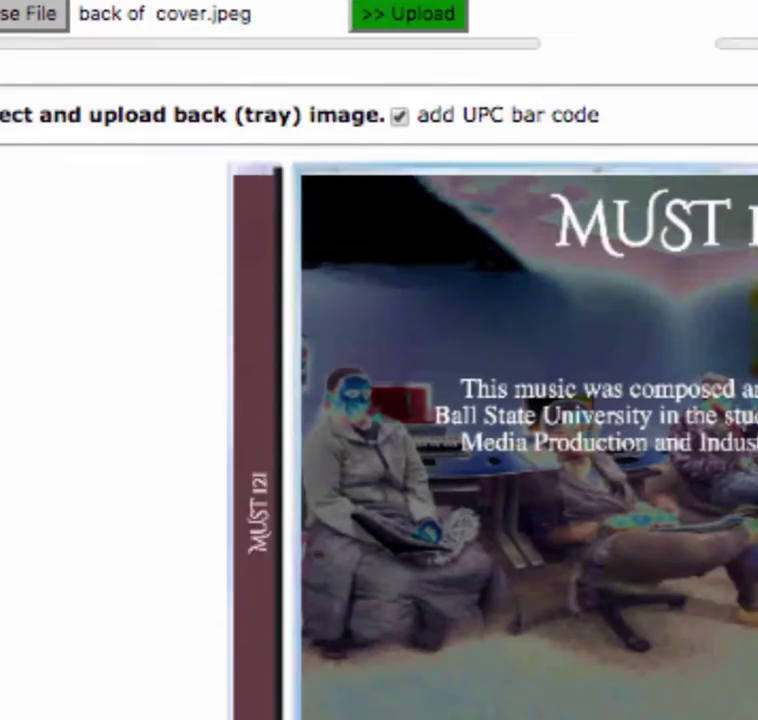
scroll(720, 410, up, 5)
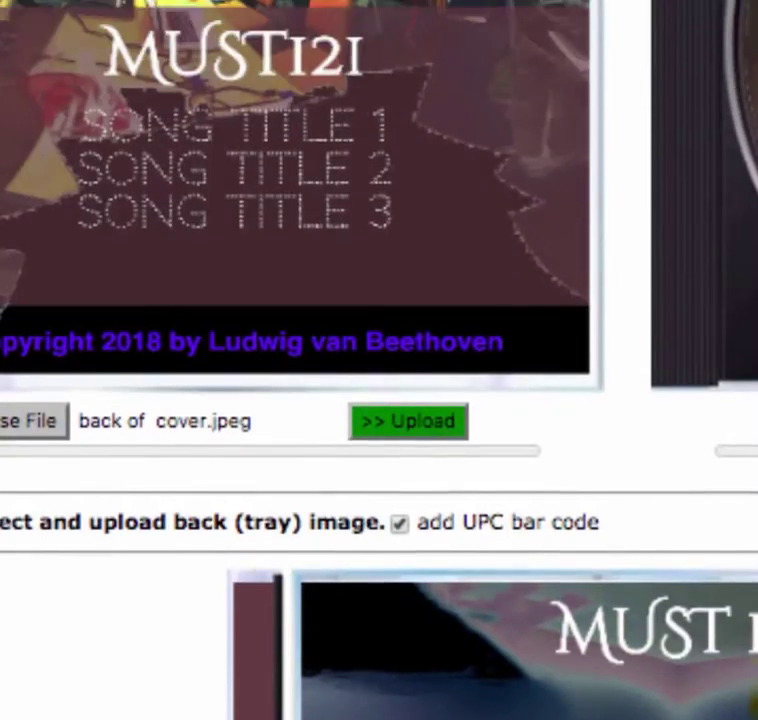
scroll(720, 410, down, 6)
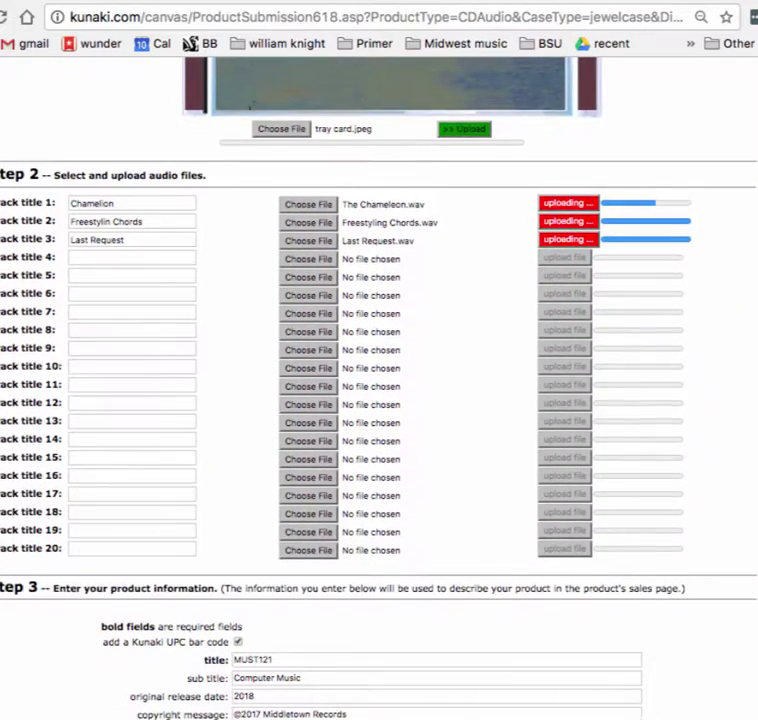
scroll(379, 380, up, 1)
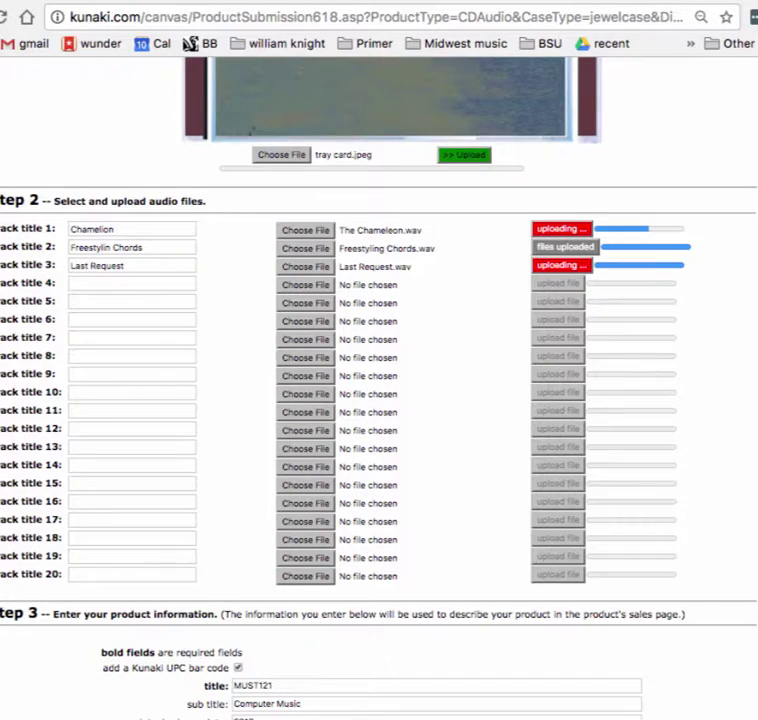
scroll(379, 380, up, 2)
scroll(379, 380, down, 2)
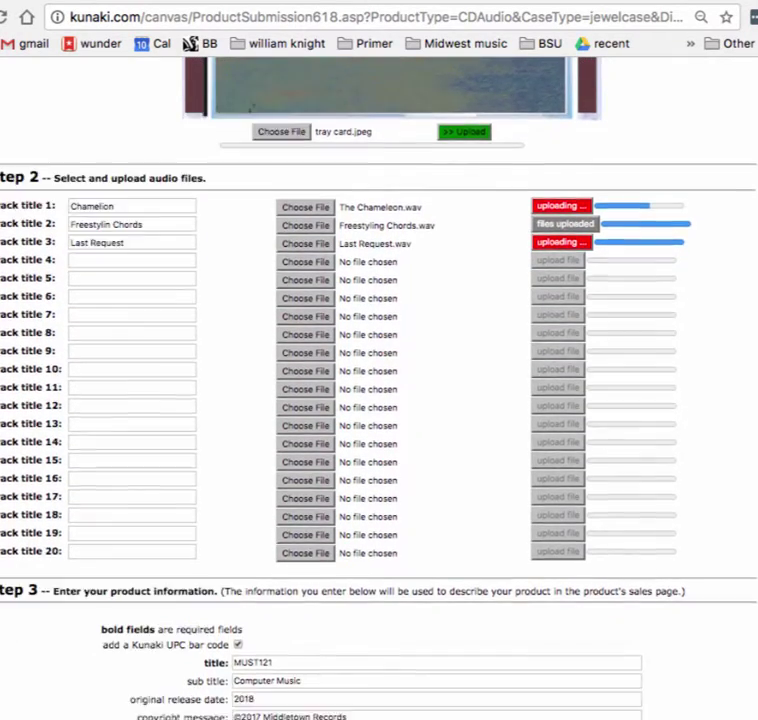
scroll(379, 400, down, 2)
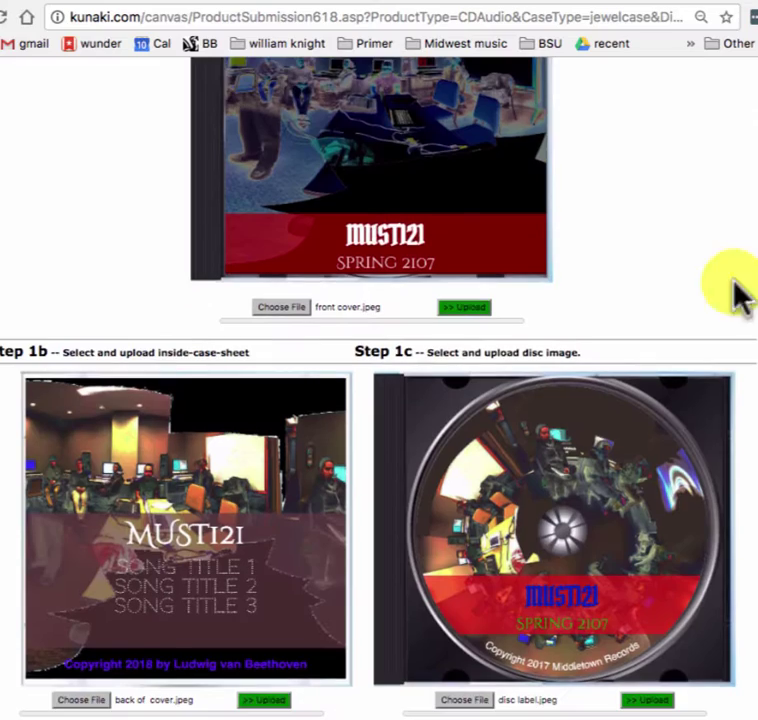
- Upload the front cover, inside sheet, disc label and tray card images for MUST121 and submit the product
click(443, 307)
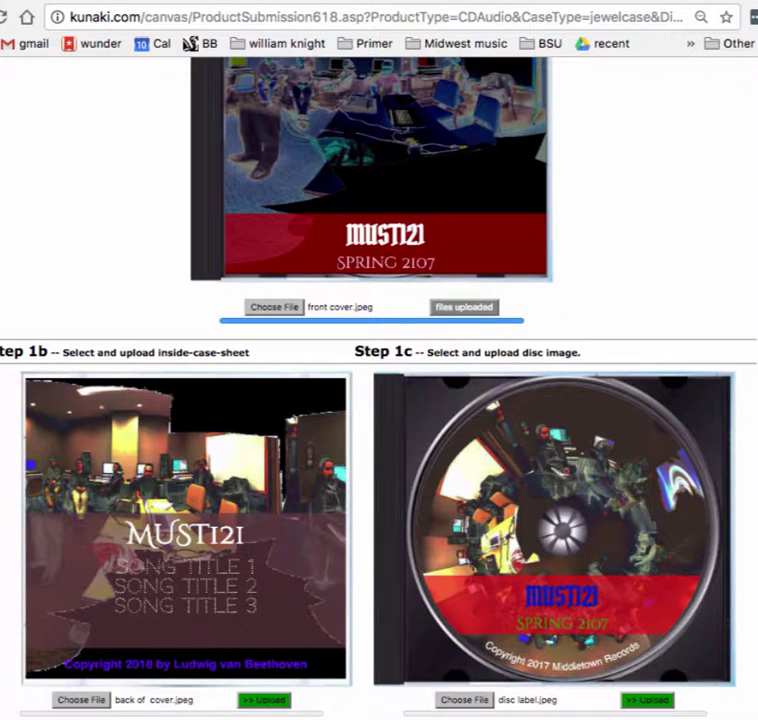
scroll(538, 480, down, 2)
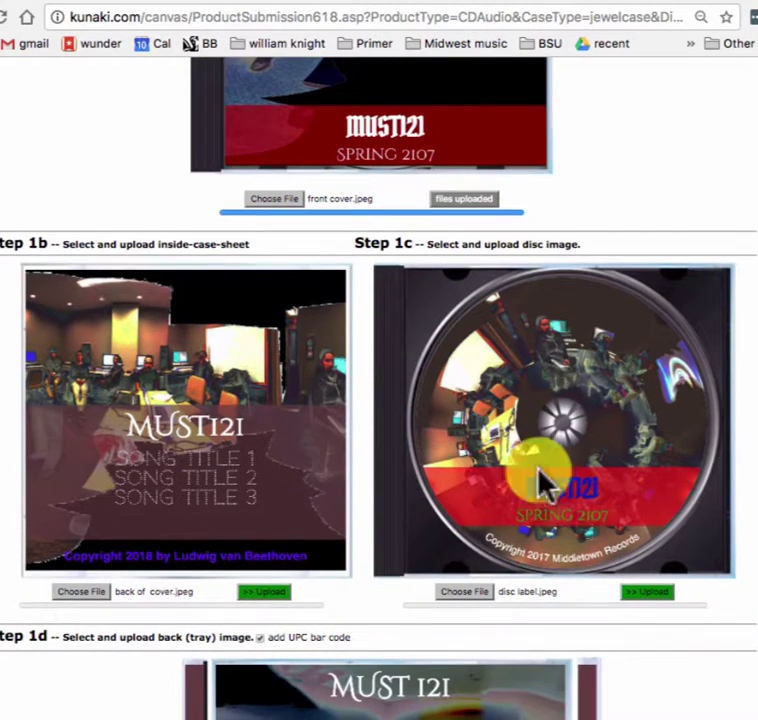
click(280, 591)
click(645, 594)
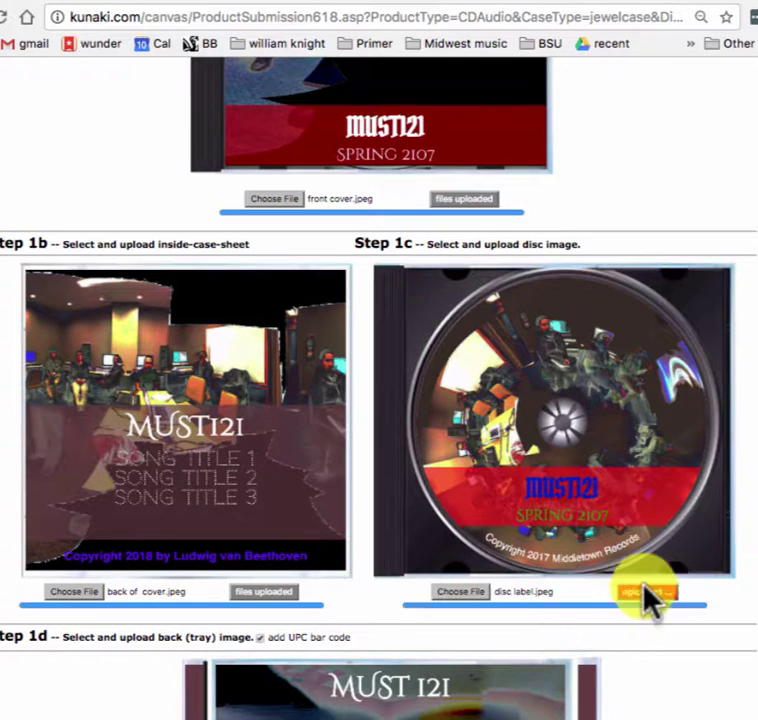
scroll(724, 545, down, 7)
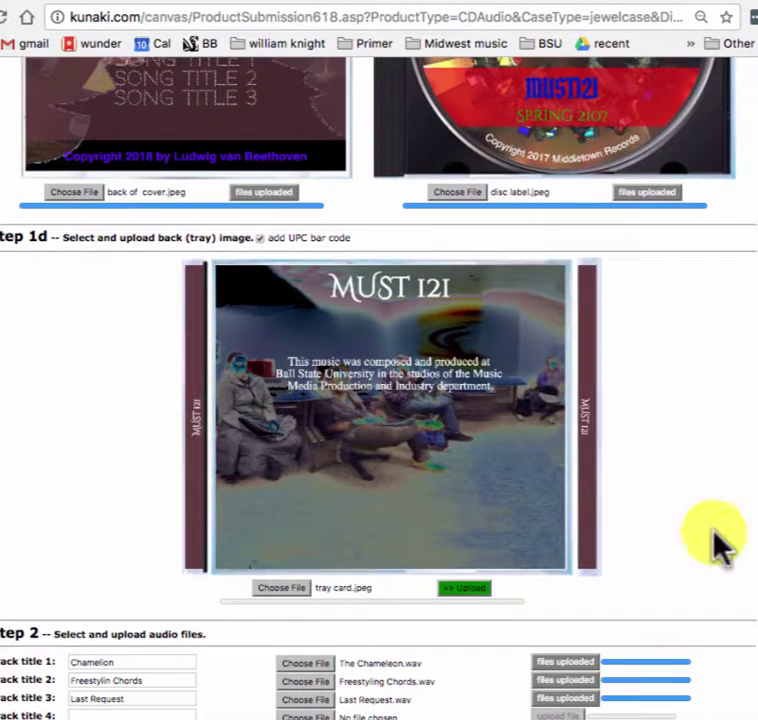
click(463, 594)
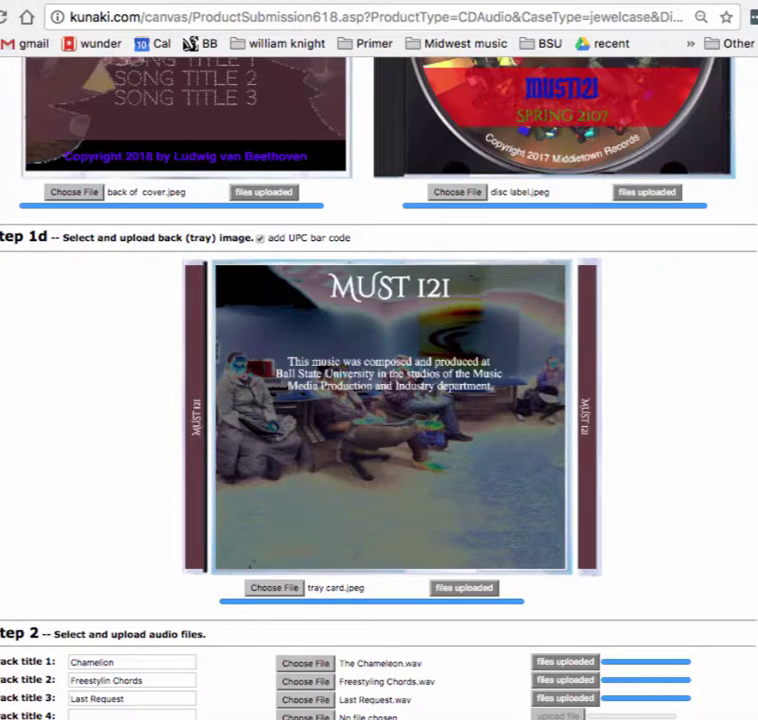
scroll(745, 480, down, 3)
scroll(705, 708, down, 8)
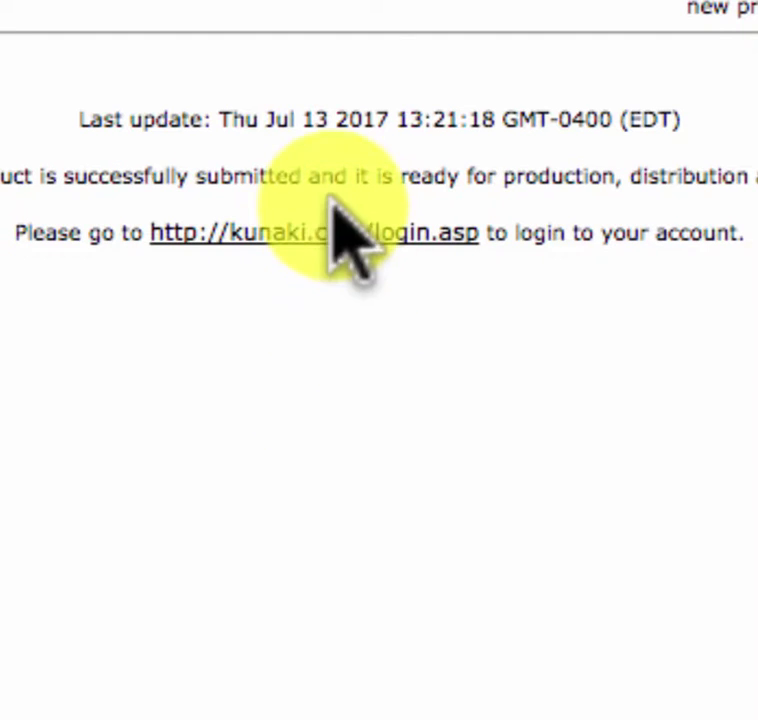
- Log in to the Kunaki account and scroll to the products table showing MUST121 as Active
click(330, 235)
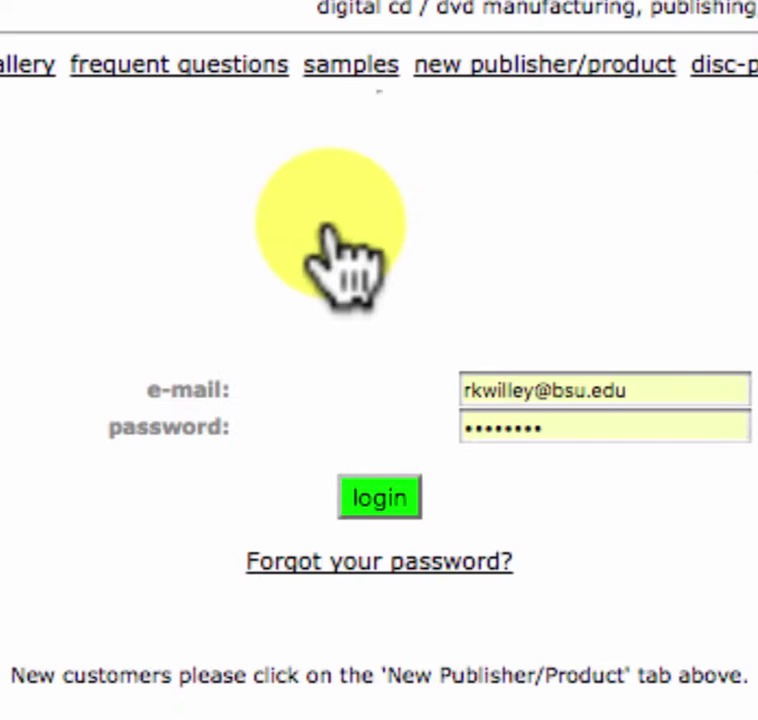
click(380, 492)
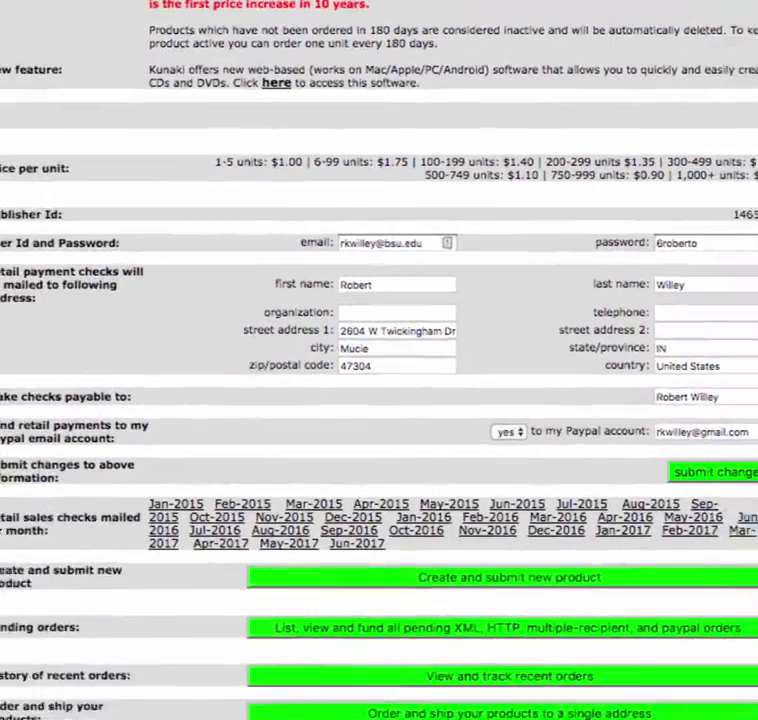
scroll(379, 400, down, 1)
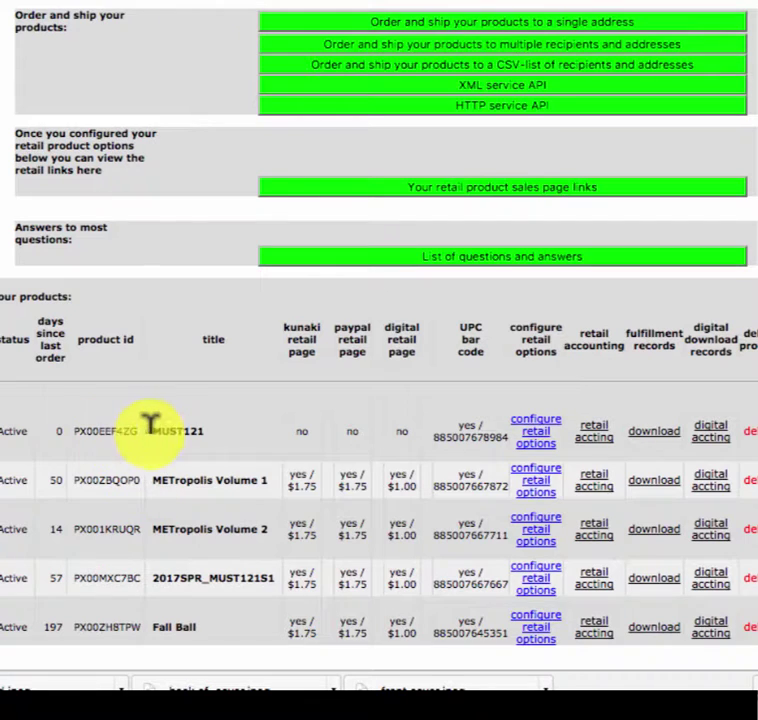
- Open MUST121's retail options and enable the Paypal sales page at a 6.00 retail price
click(537, 428)
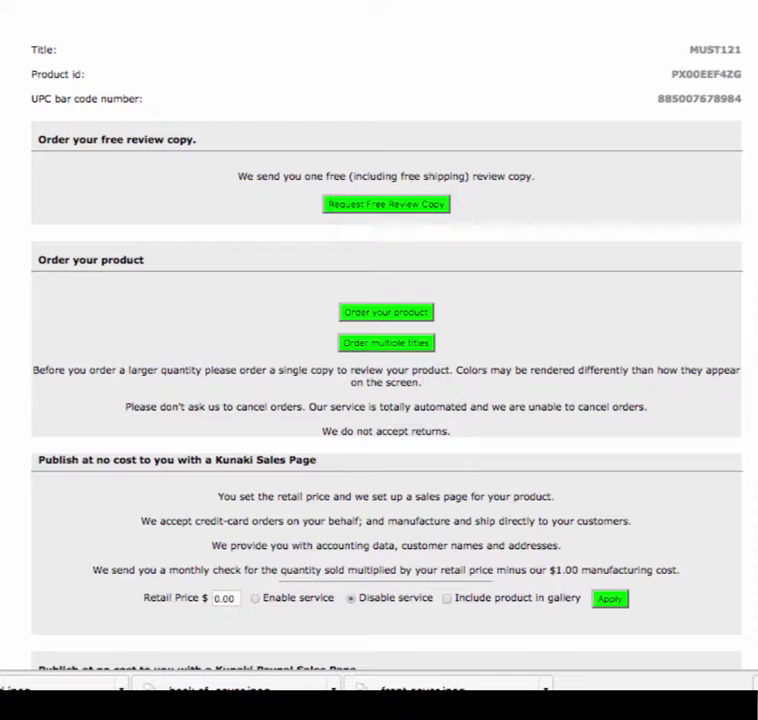
scroll(150, 245, down, 10)
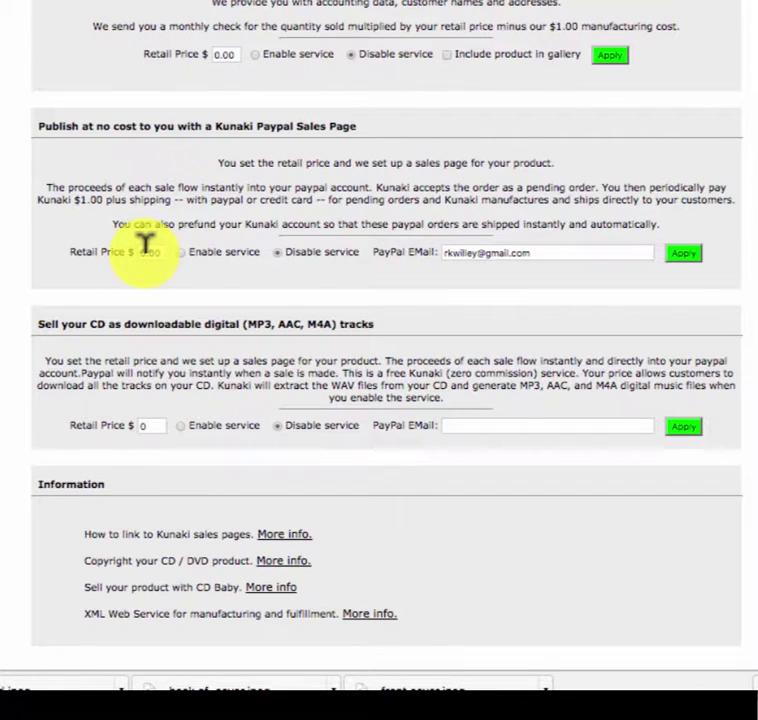
click(148, 251)
text(6)
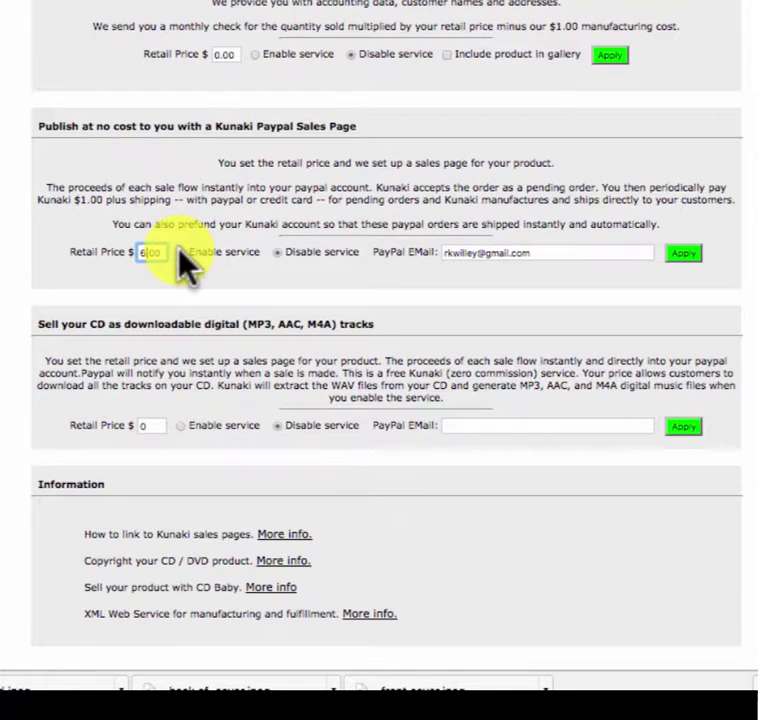
click(181, 251)
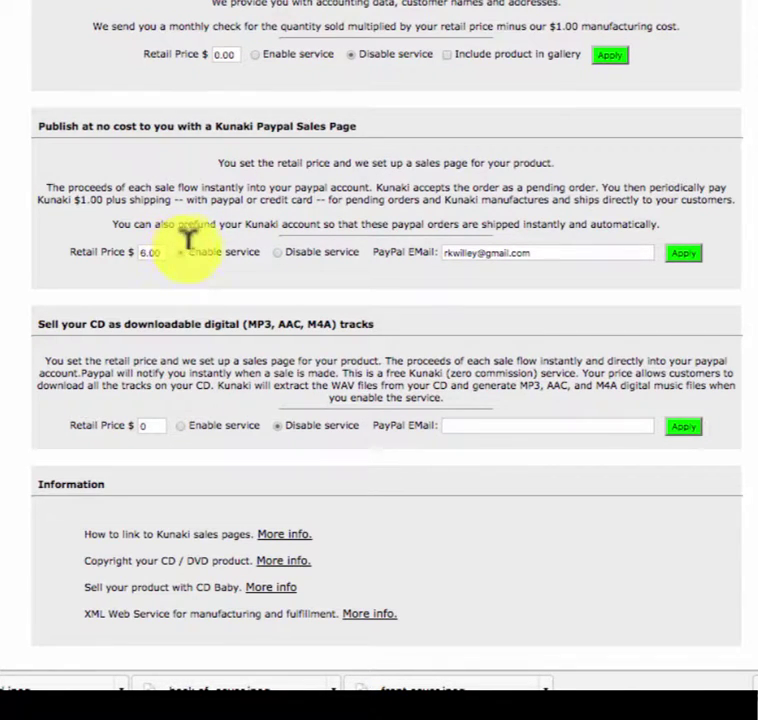
click(203, 251)
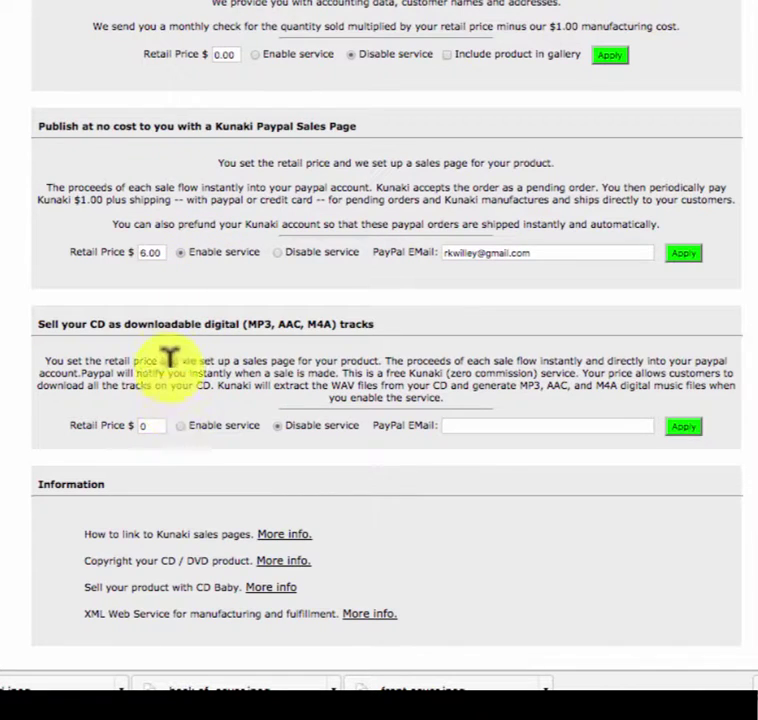
- Enable digital track sales at 2.00, pasting the same PayPal e-mail address into that section
click(142, 416)
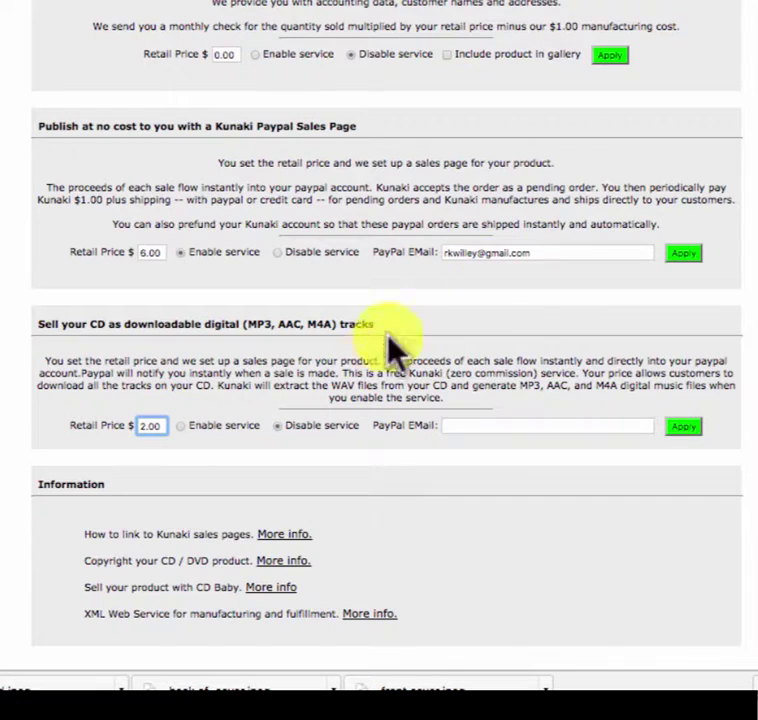
click(490, 247)
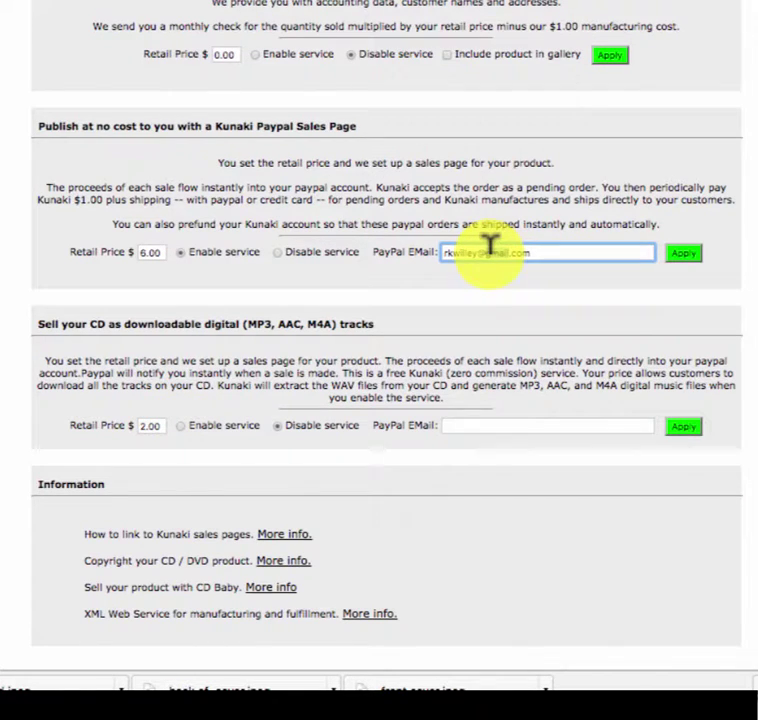
click(508, 418)
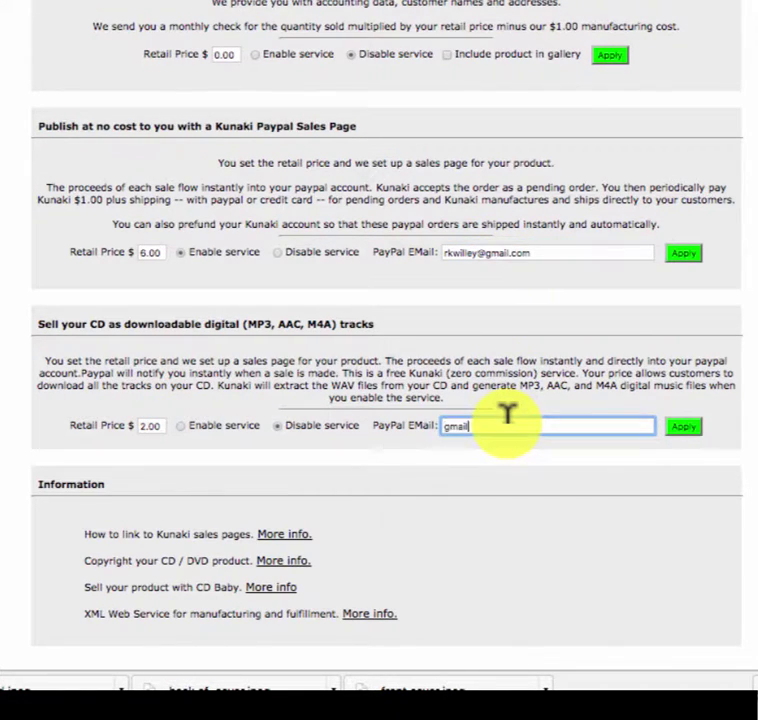
text(gmail)
triple_click(481, 248)
key(ctrl+c)
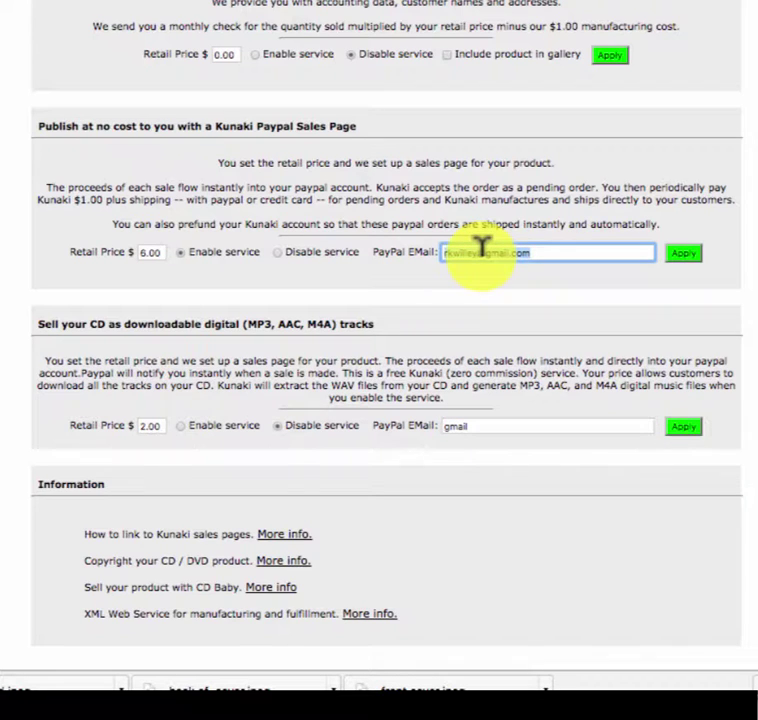
triple_click(481, 422)
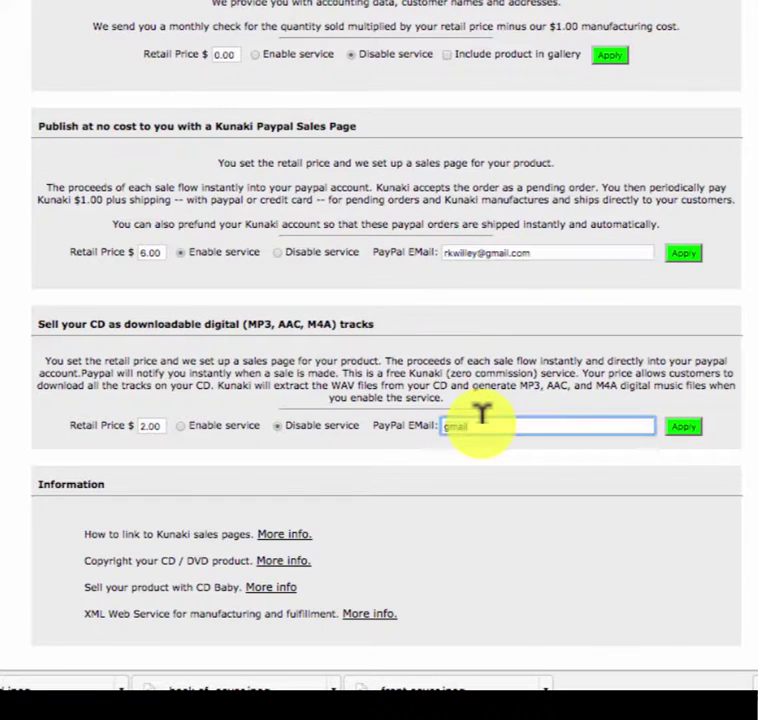
key(ctrl+v)
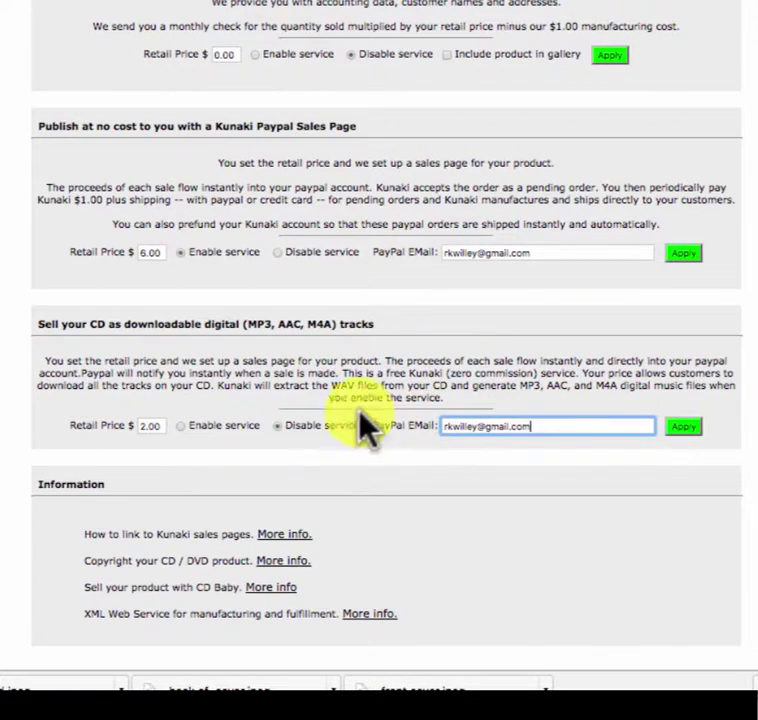
click(181, 426)
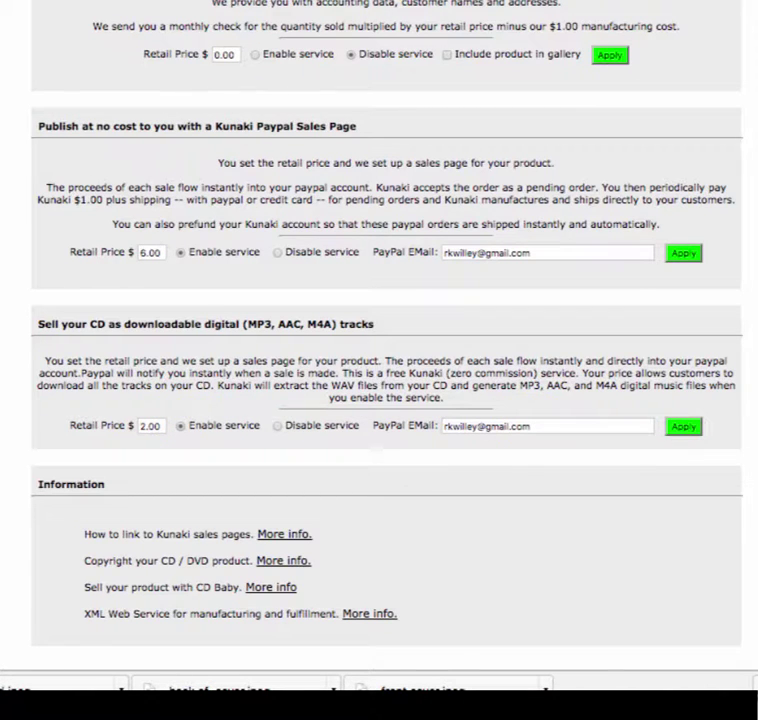
- Enable the Kunaki Sales Page at 6.00, include MUST121 in the gallery, and apply the settings
scroll(712, 237, up, 3)
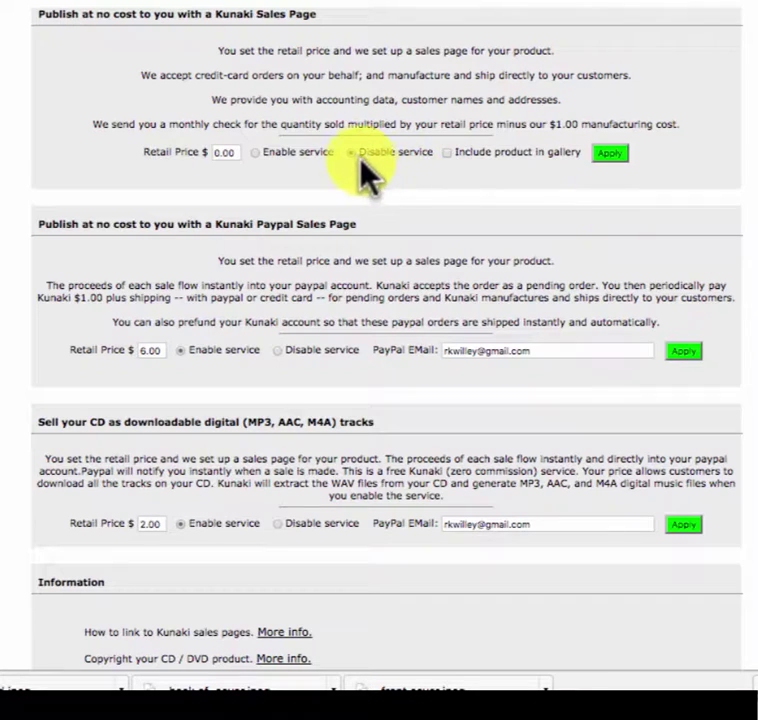
click(228, 151)
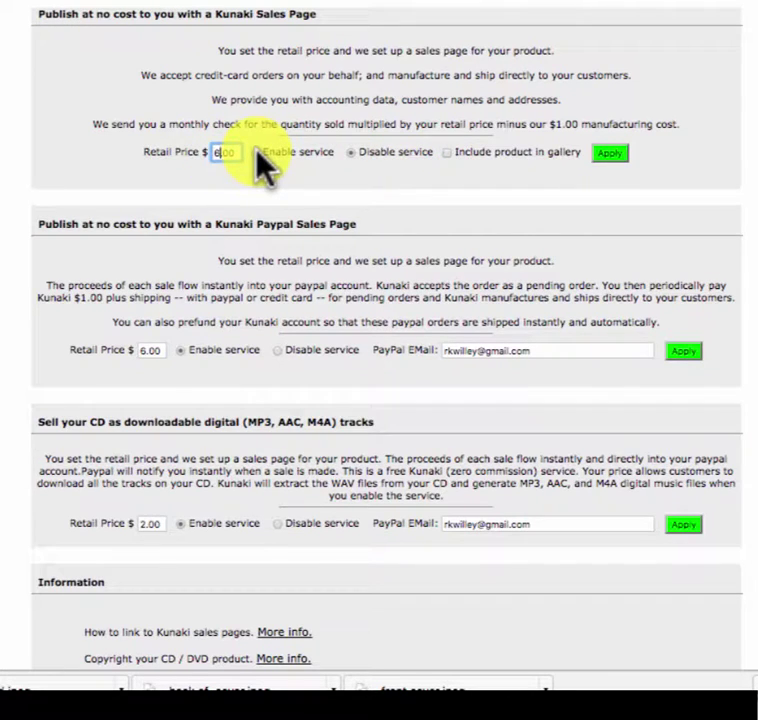
click(256, 152)
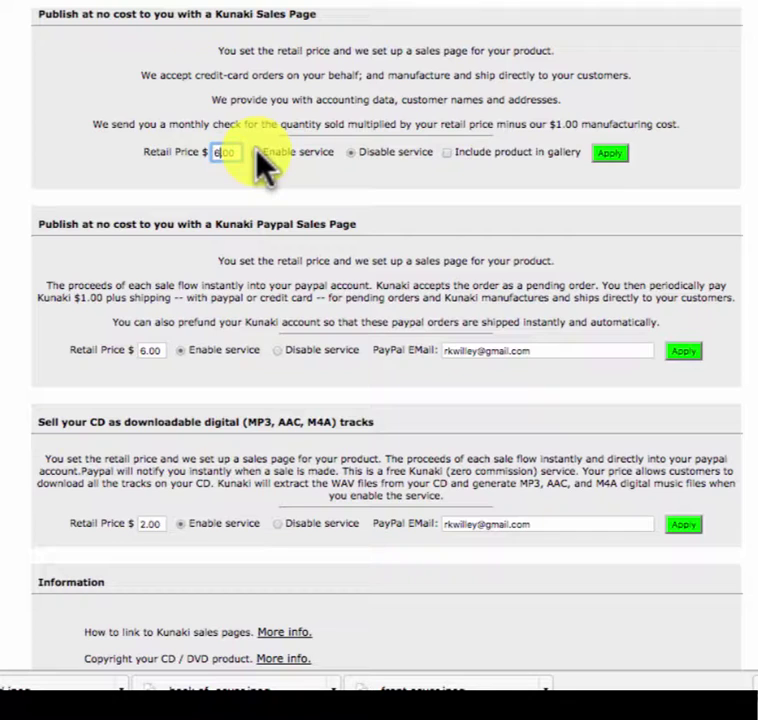
click(446, 152)
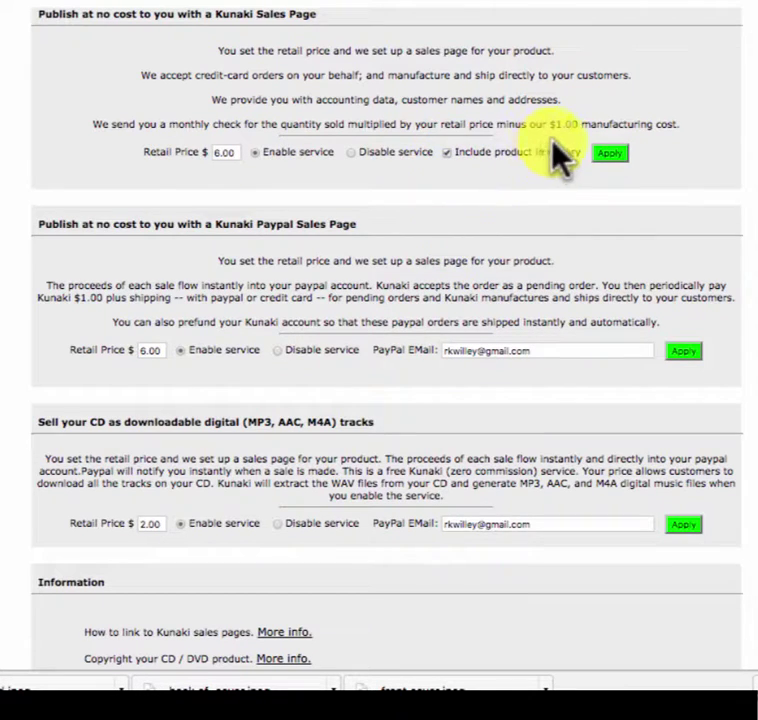
click(612, 153)
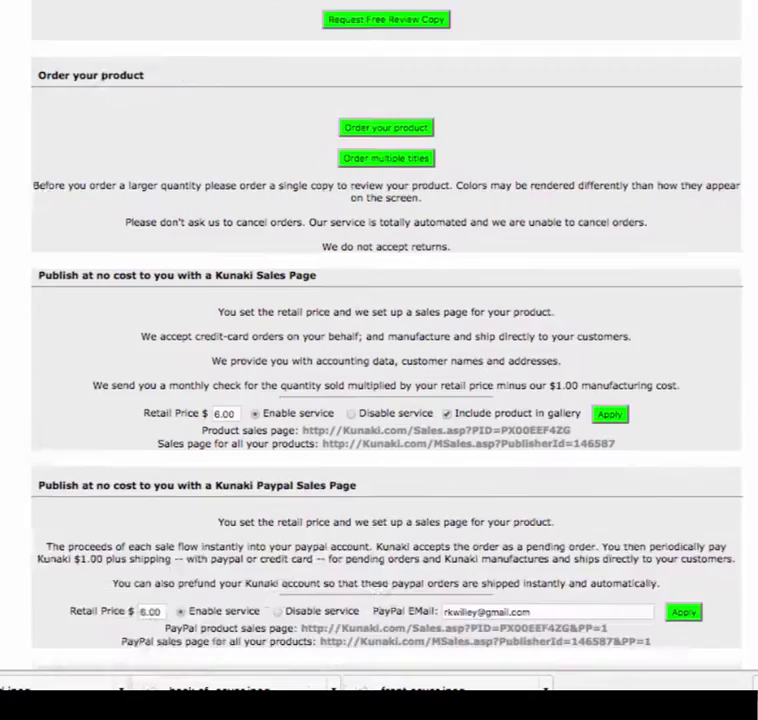
scroll(386, 360, down, 5)
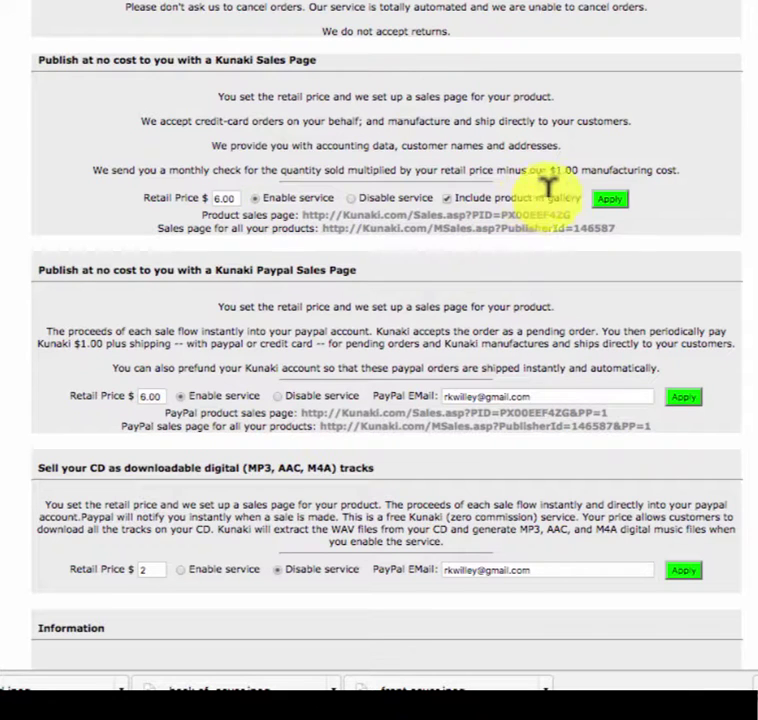
click(606, 202)
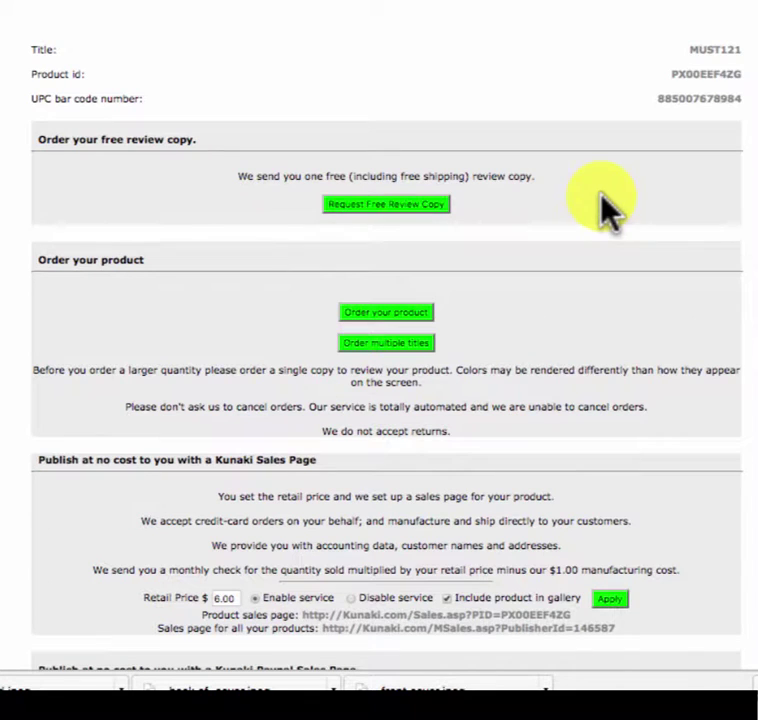
scroll(178, 522, down, 10)
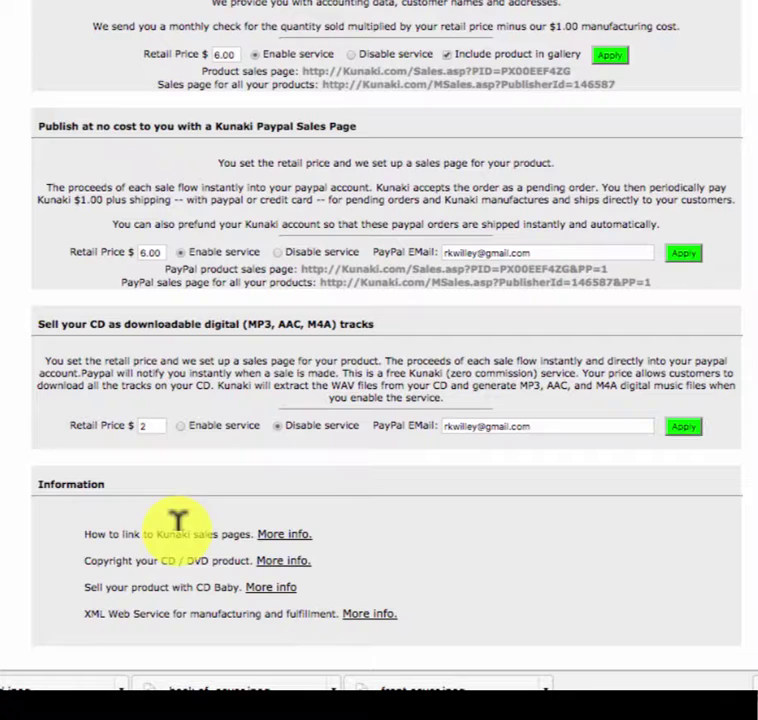
- Copy MUST121's product sales URL from the sales-page linking instructions, then switch to Google Drive
click(283, 537)
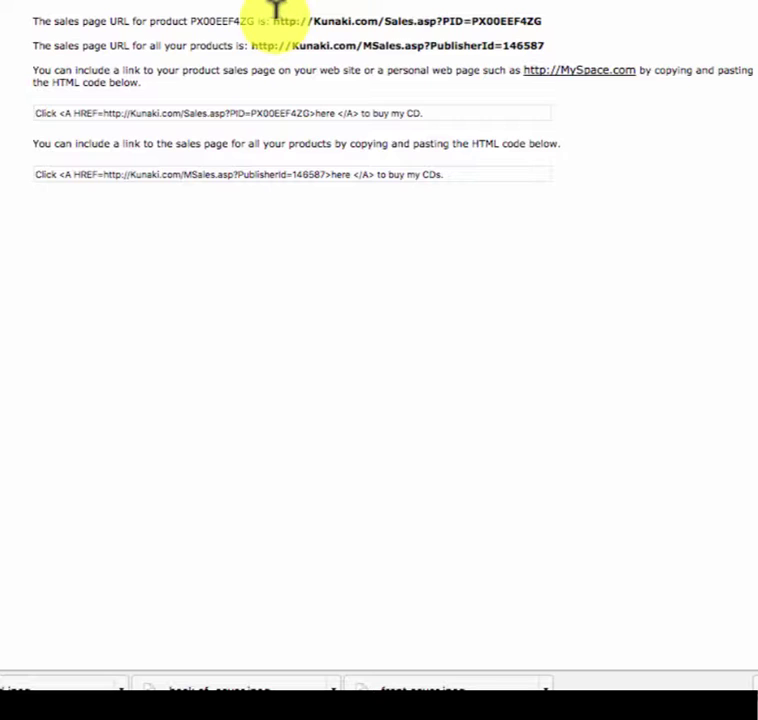
drag(276, 12, 541, 10)
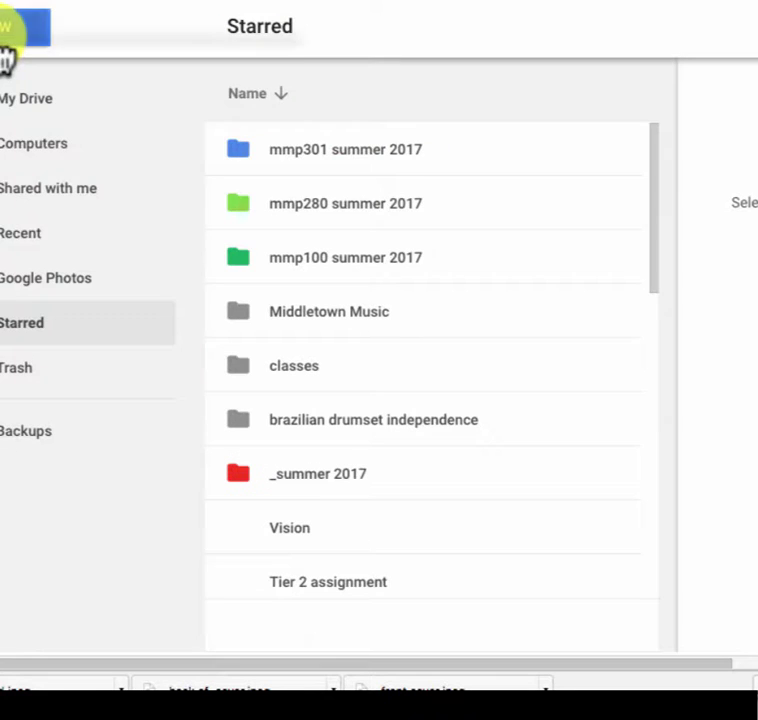
click(10, 40)
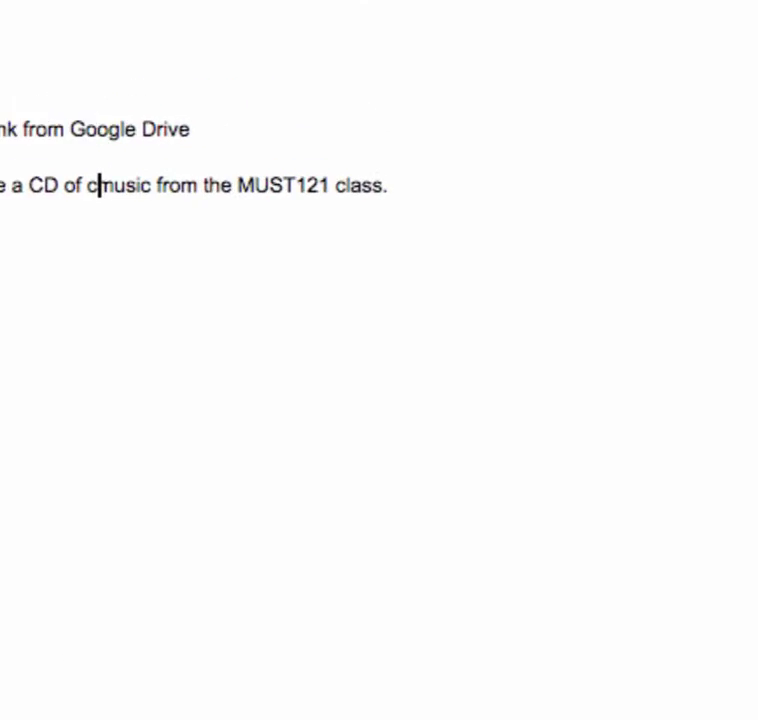
- Add 'Buy your copy here' to the sentence, link it to the Kunaki sales URL, and follow the link
key(End)
text(Buy )
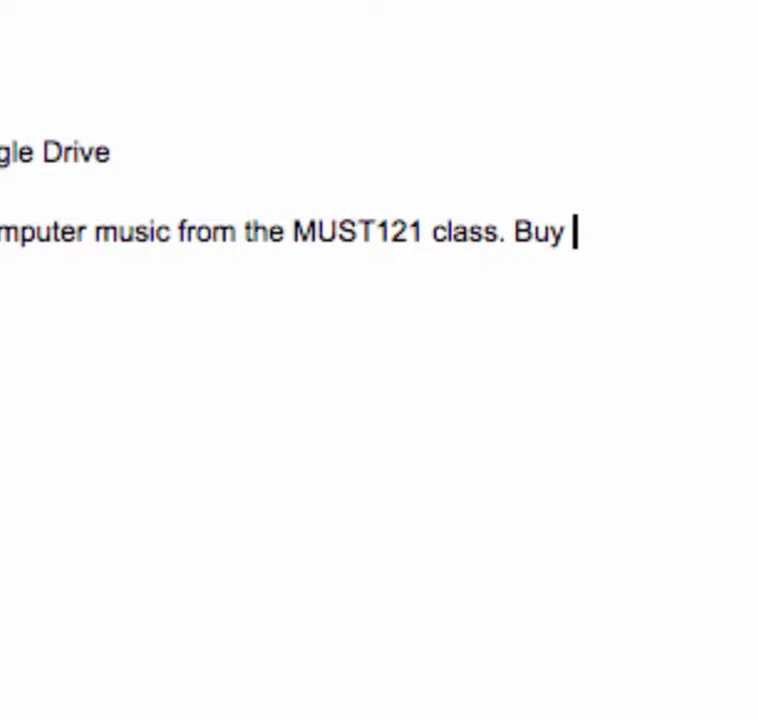
text(your copy here)
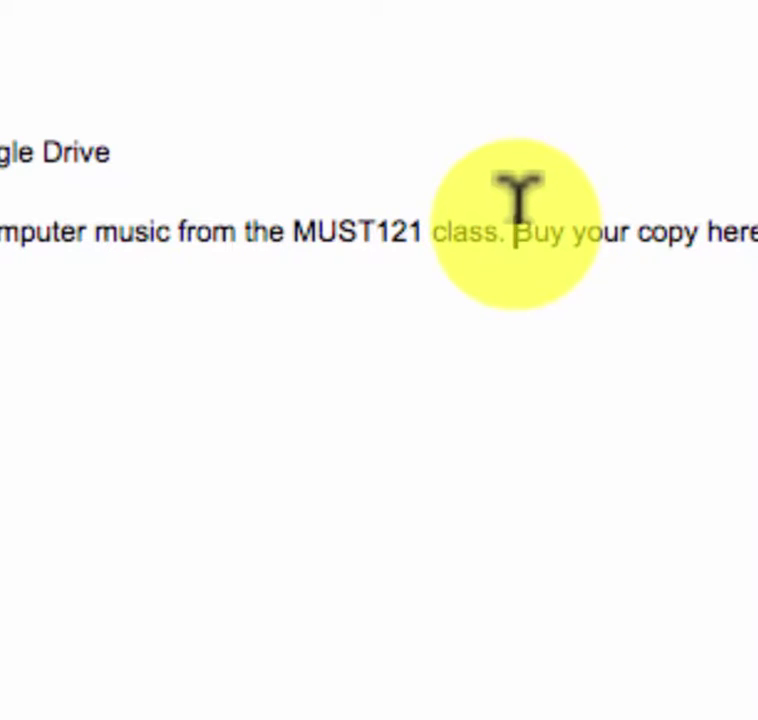
drag(514, 195, 757, 200)
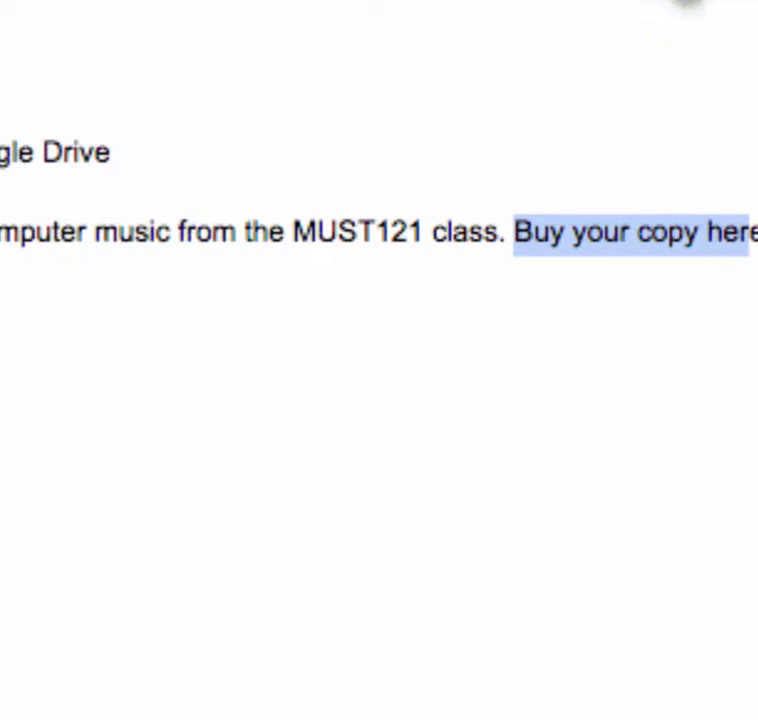
key(ctrl+k)
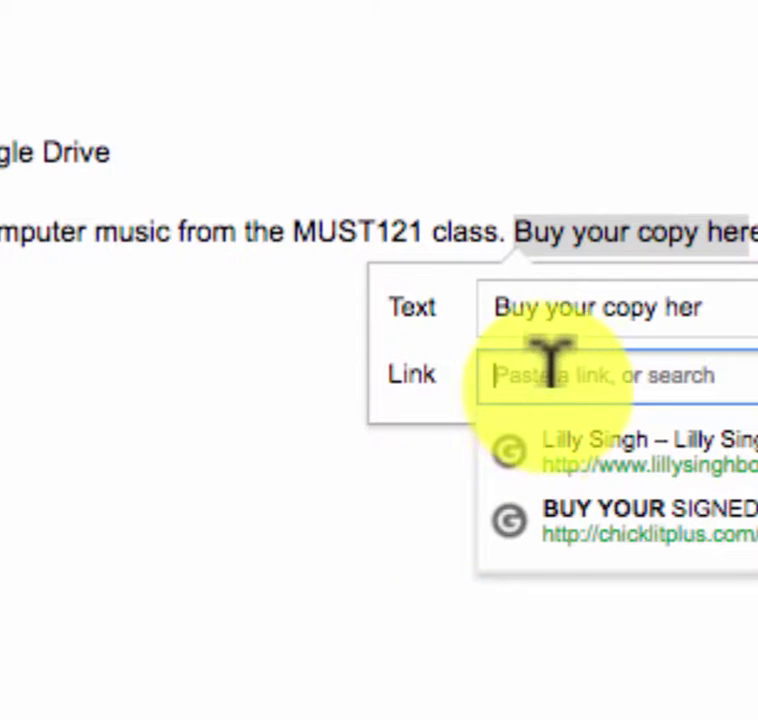
key(ctrl+v)
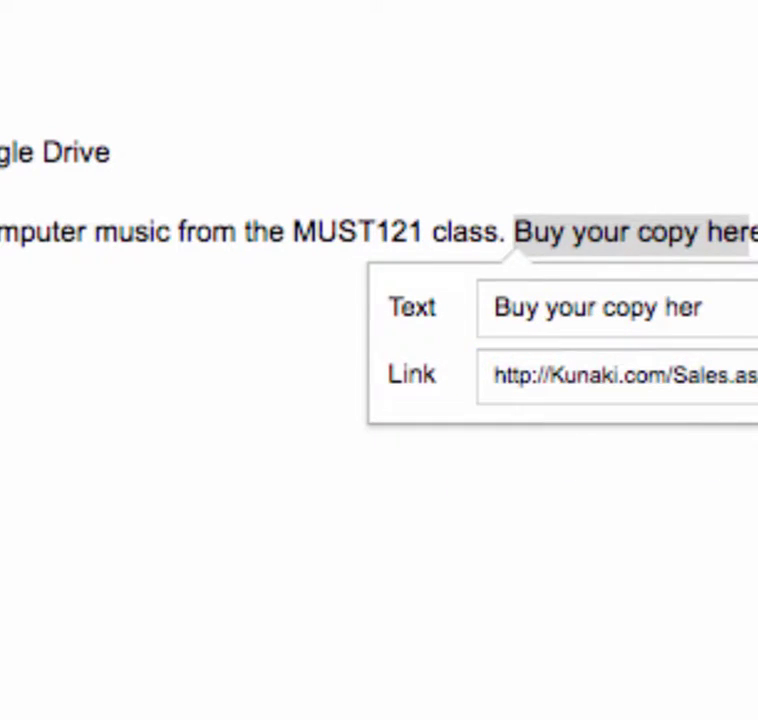
key(Return)
click(603, 228)
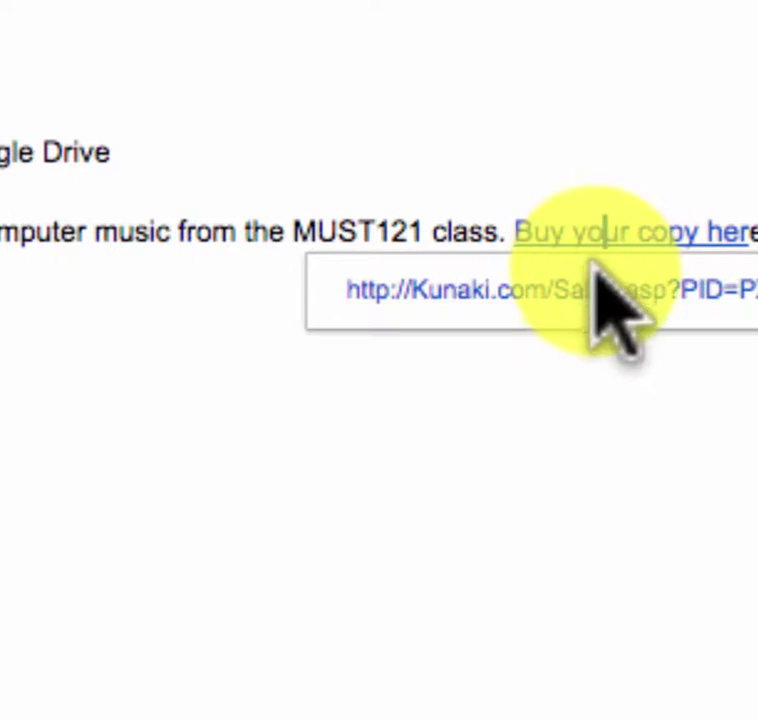
click(592, 290)
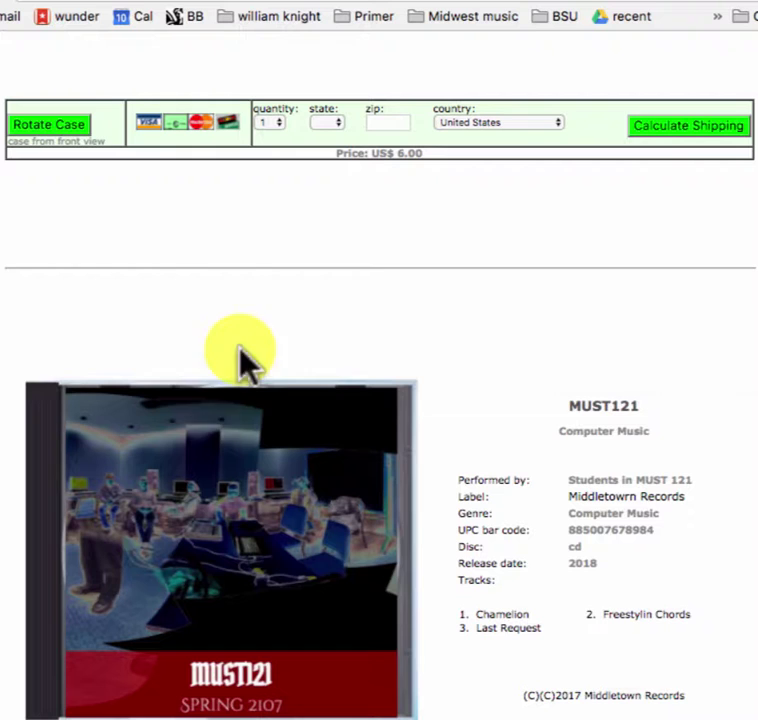
- Rotate the CD case on the US$6.00 MUST121 sales page to inspect front, spine and back artwork
click(52, 126)
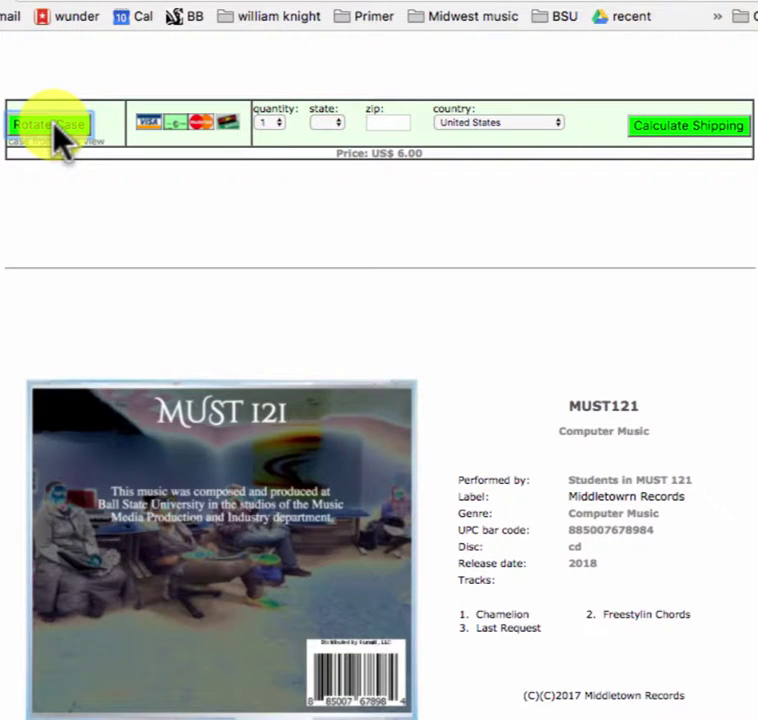
click(52, 126)
click(52, 126)
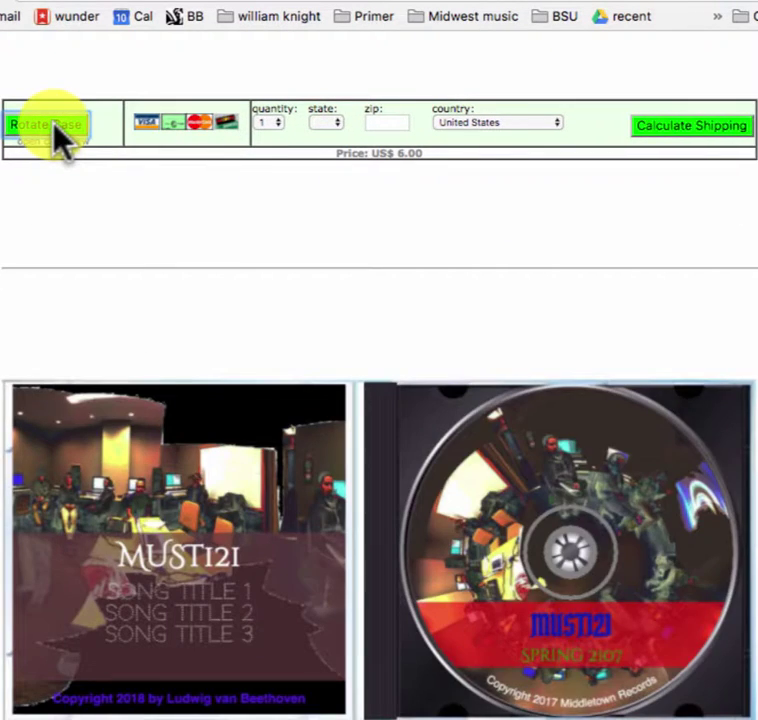
click(54, 127)
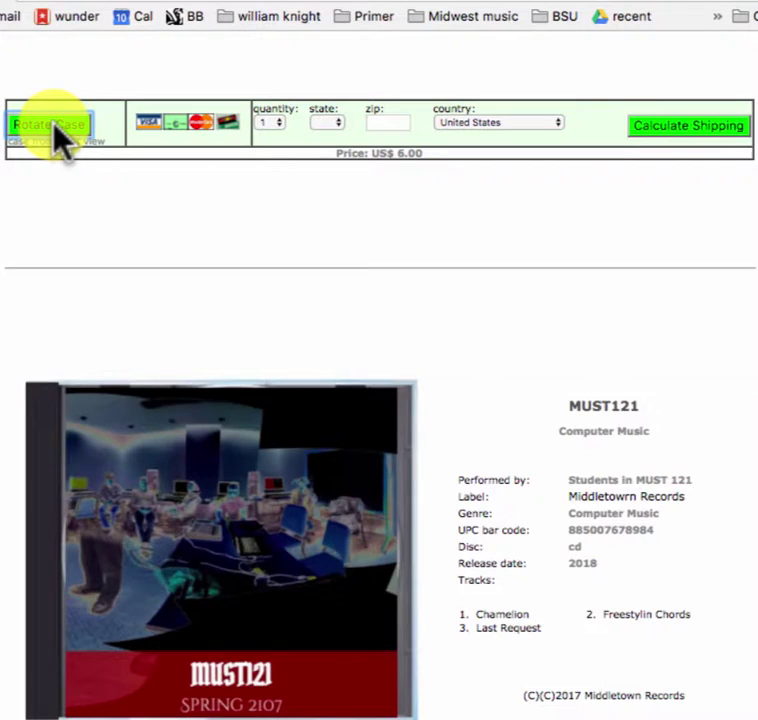
click(54, 127)
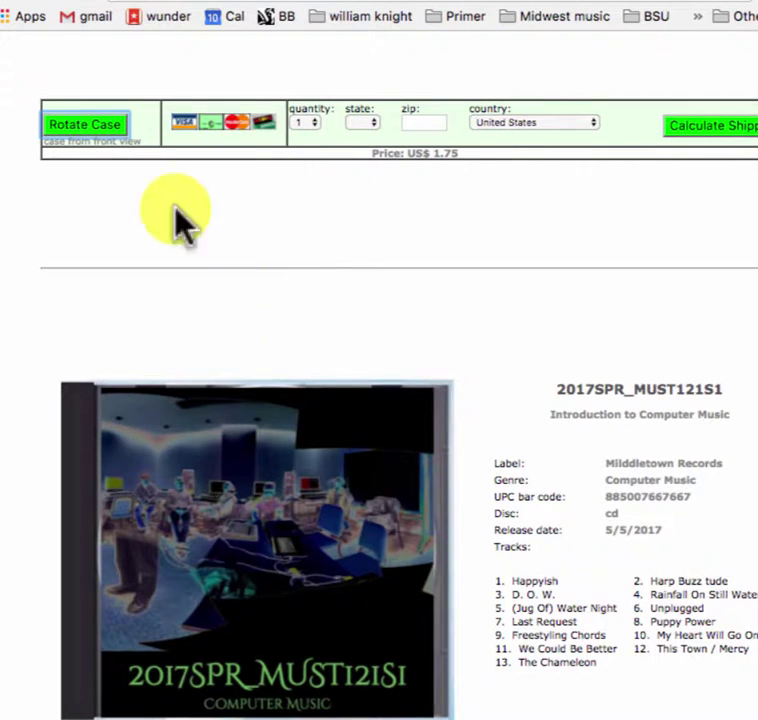
click(112, 125)
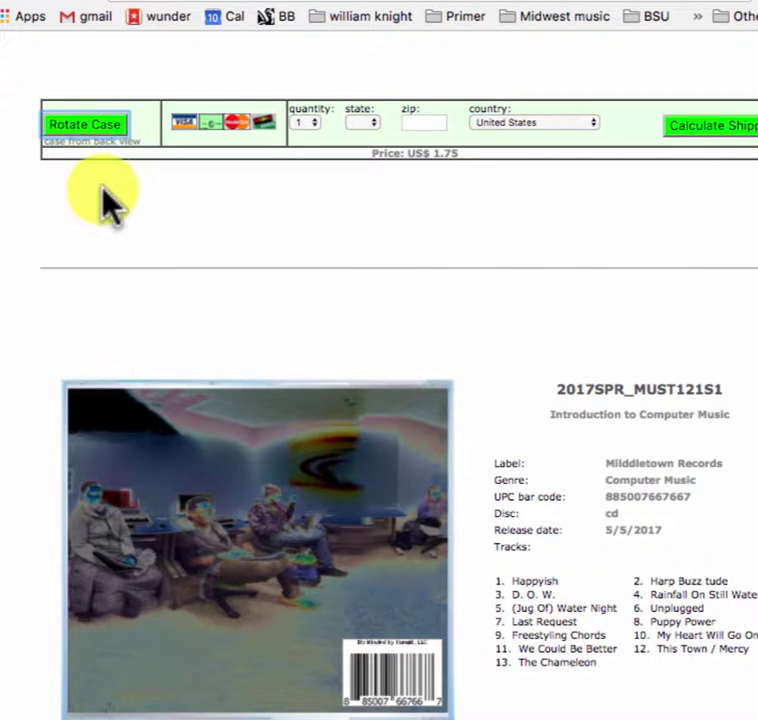
click(97, 122)
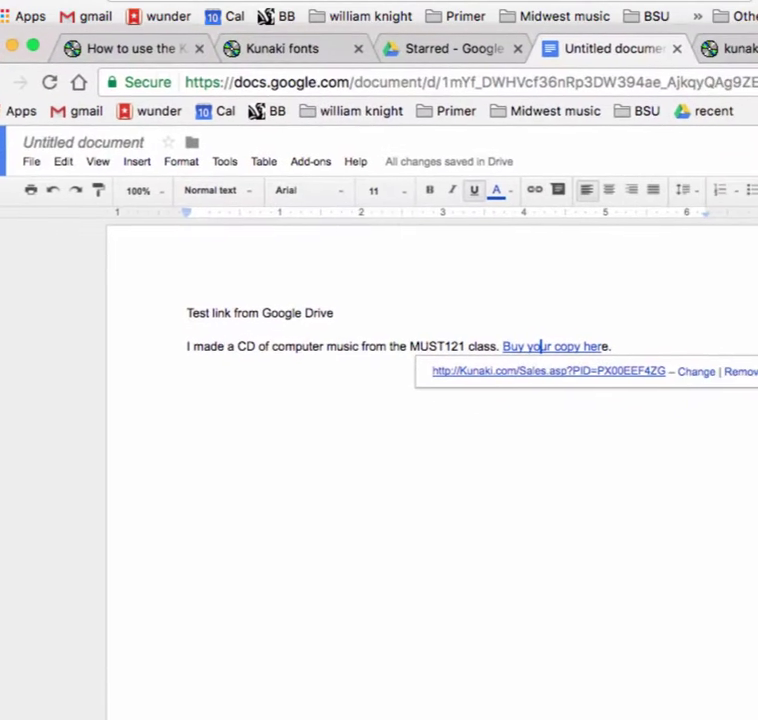
- Copy the Google Doc's full web address and open a new browser window
double_click(668, 78)
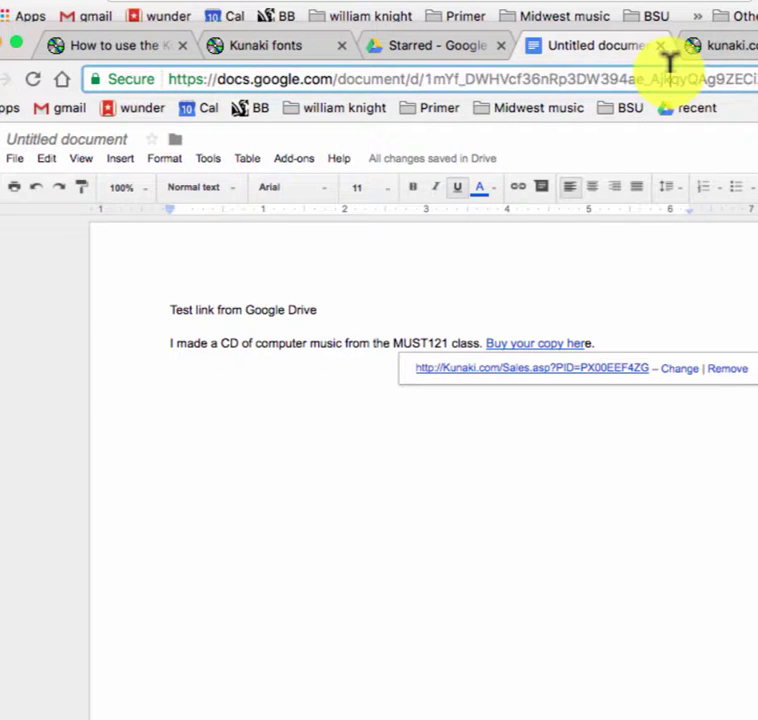
triple_click(670, 70)
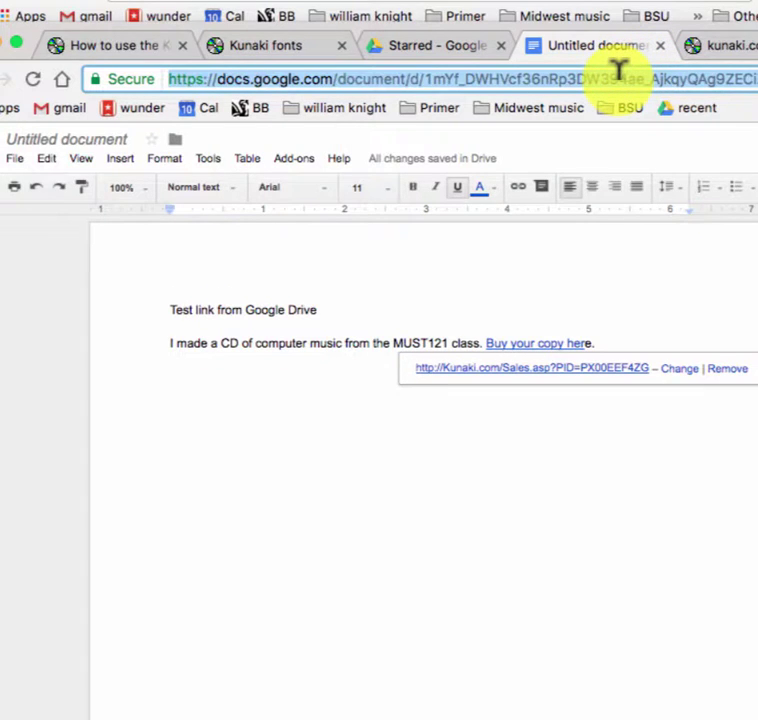
key(super+n)
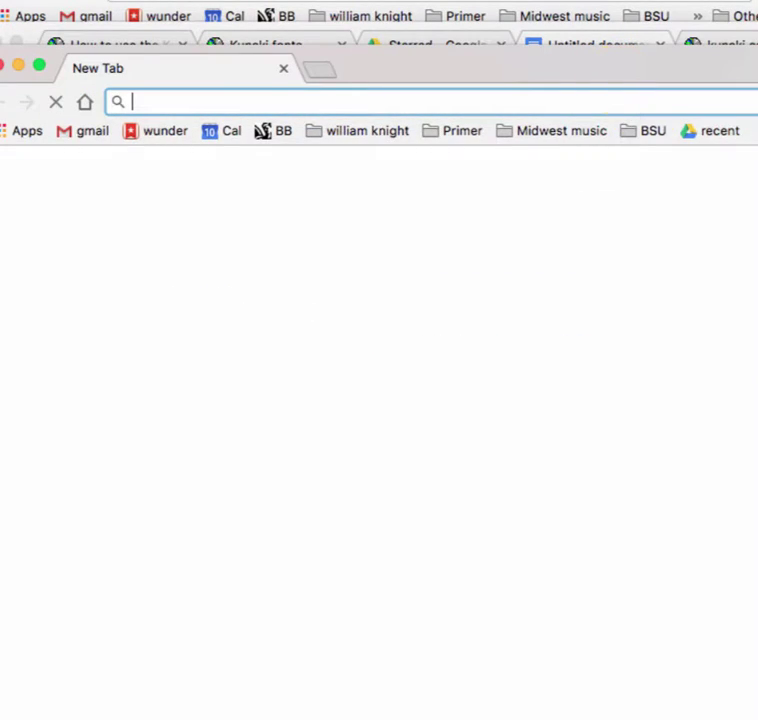
- Load tinyurl.com and paste the Google Doc's address as the long URL
text(tinyurl.com)
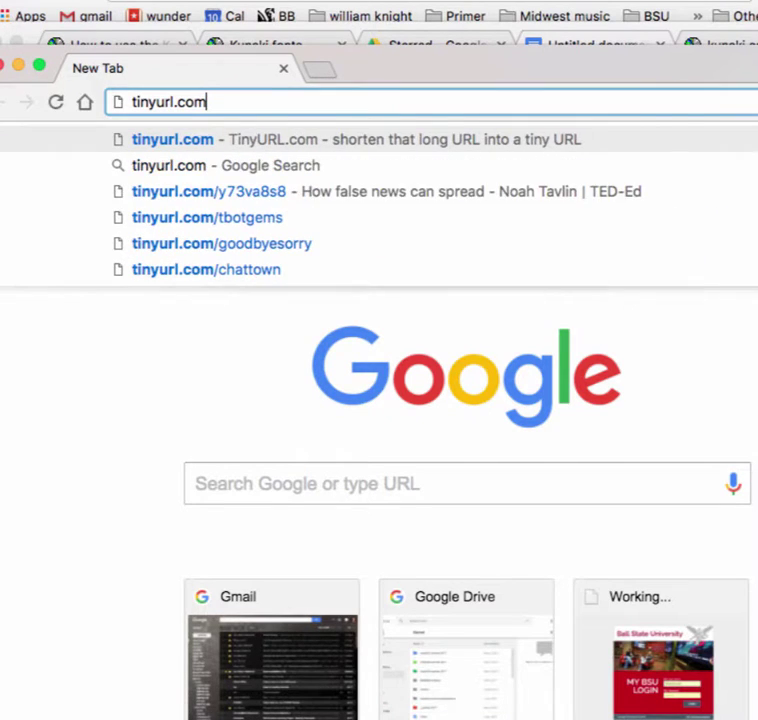
key(Return)
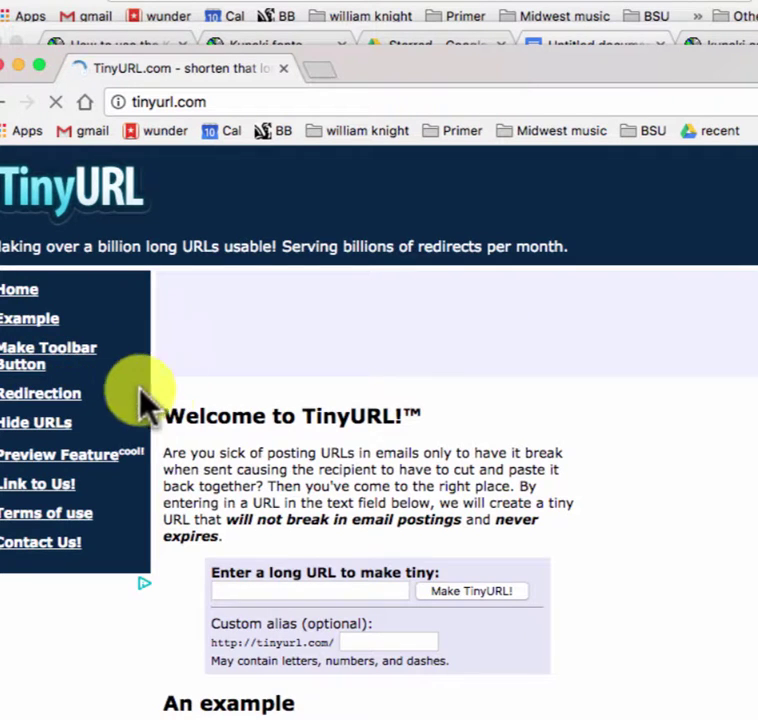
click(258, 588)
key(super+v)
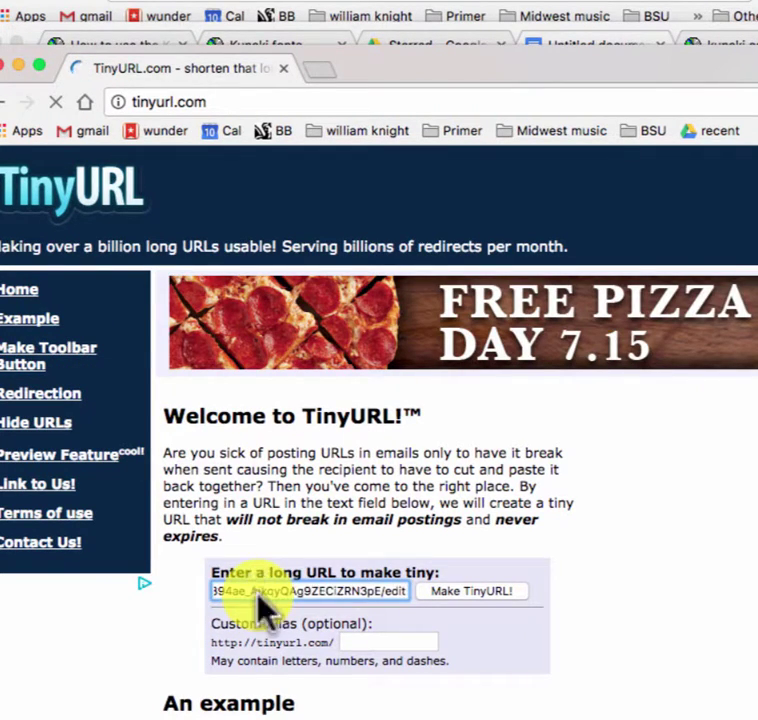
- Create the short link with alias greatest-computer-music and select the new TinyURL
click(355, 632)
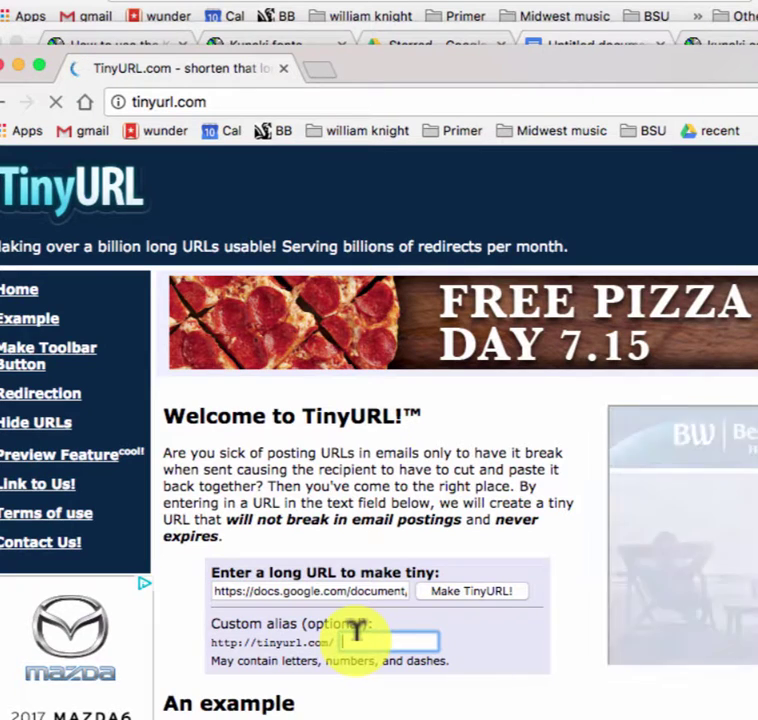
text(greatest)
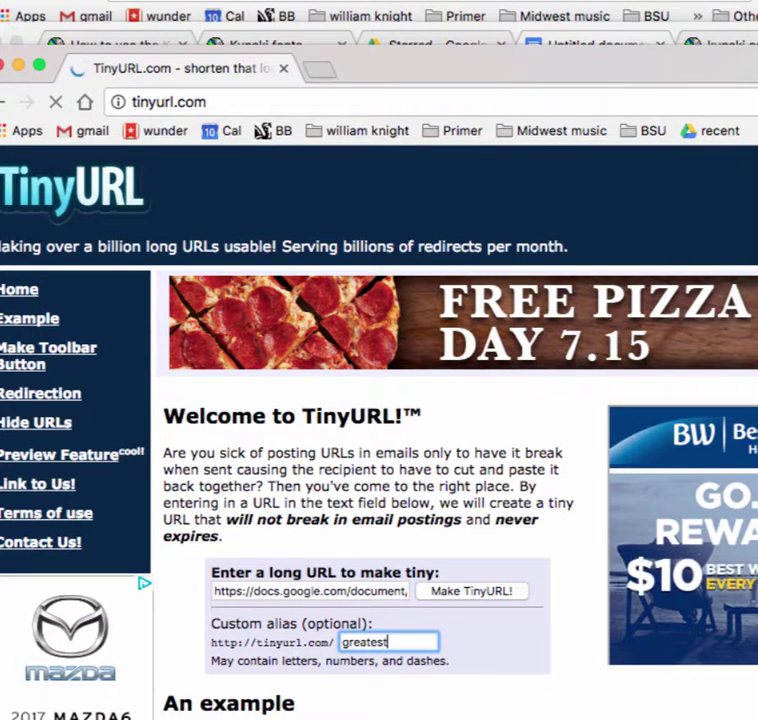
text(-on)
key(BackSpace)
key(BackSpace)
key(BackSpace)
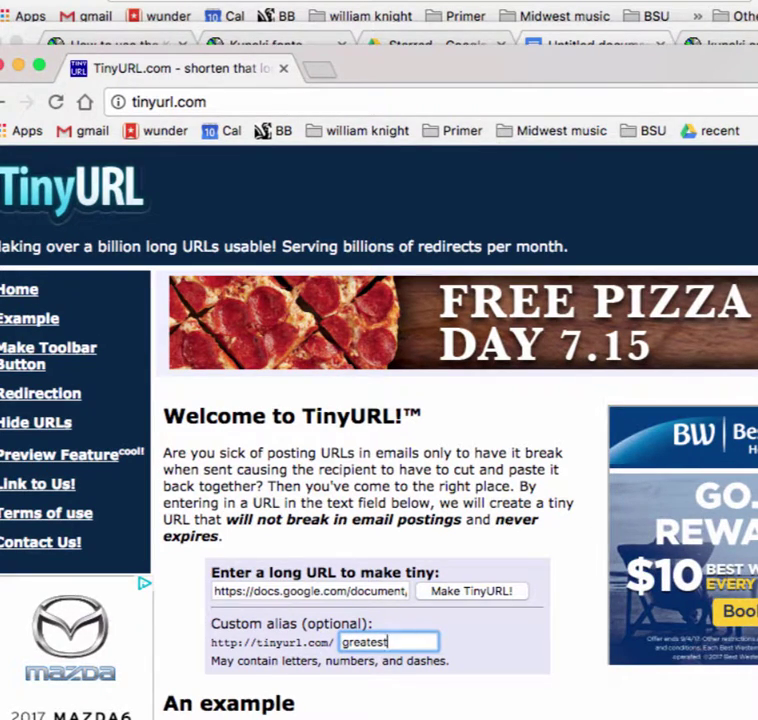
text(-computer)
key(BackSpace)
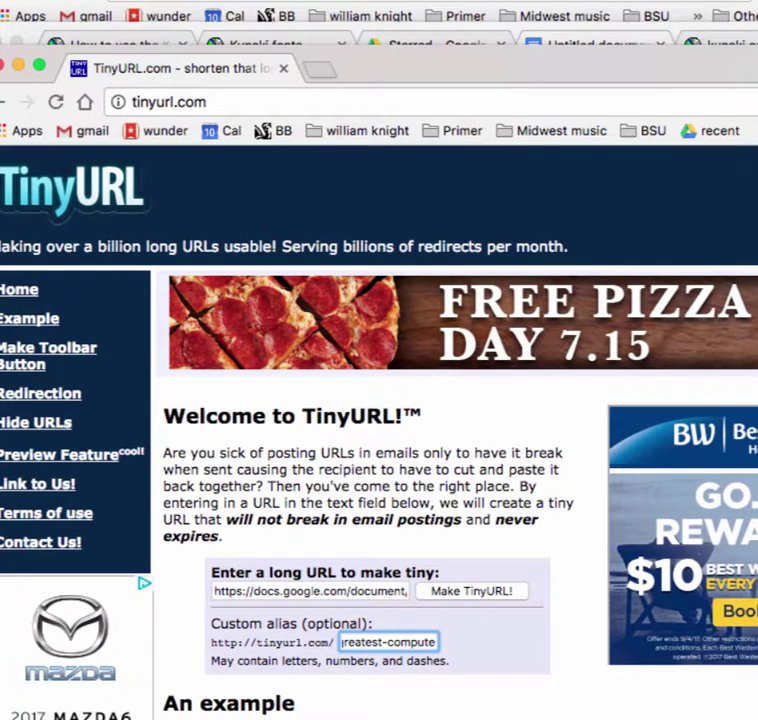
text(-)
key(BackSpace)
text(r)
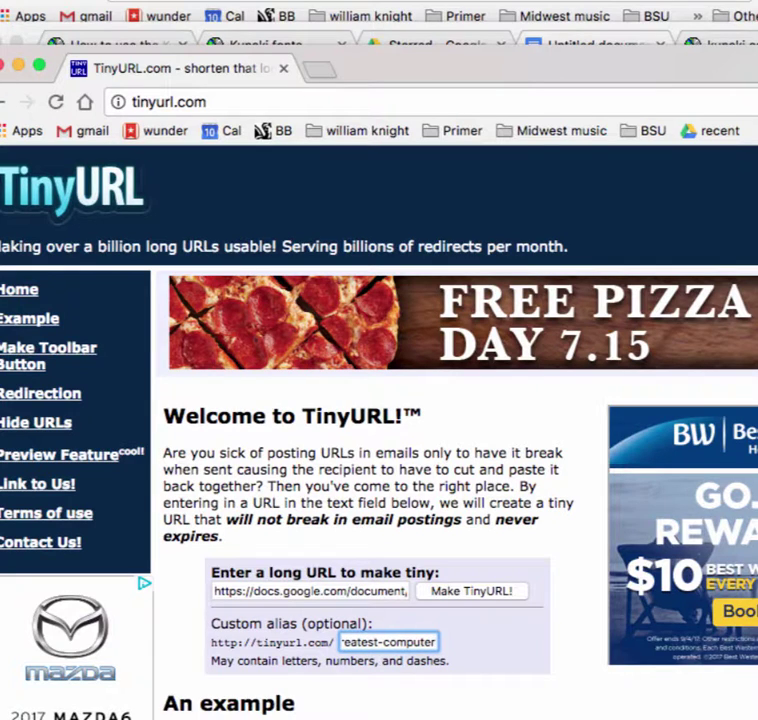
text(-music)
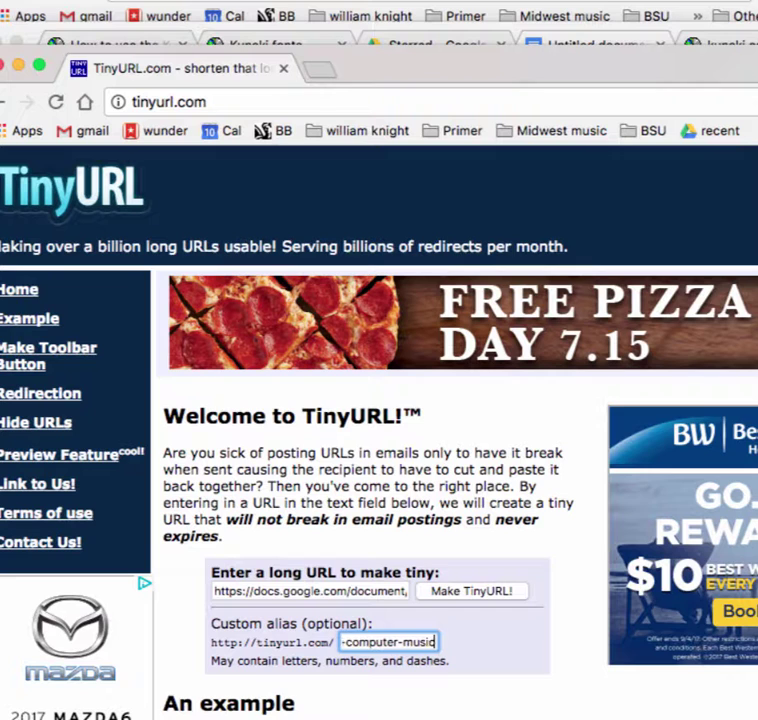
click(468, 592)
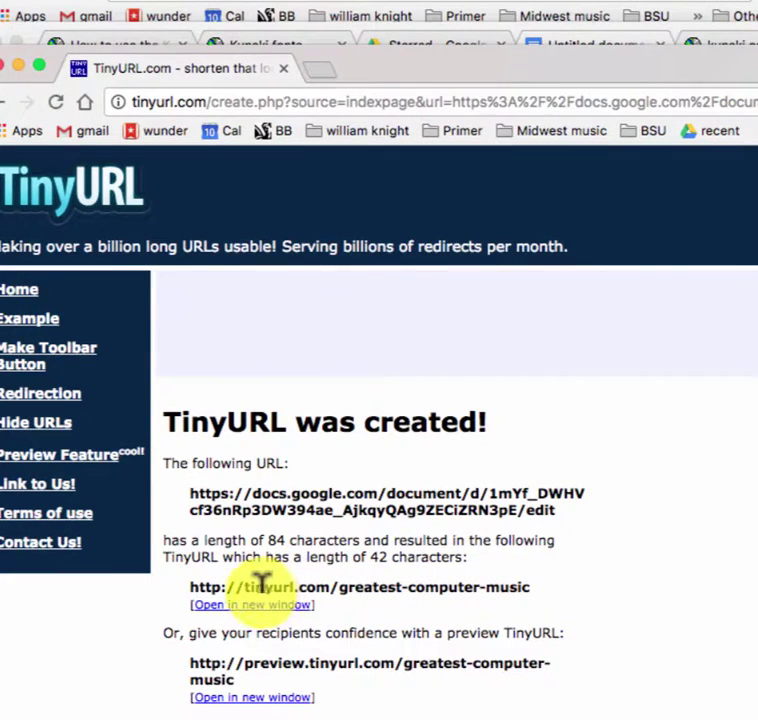
drag(196, 583, 519, 597)
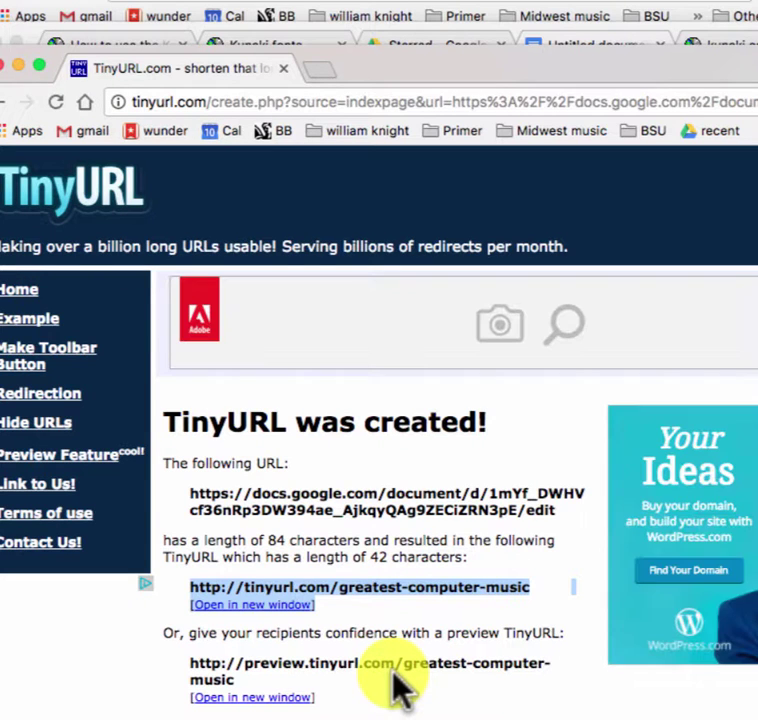
- View the 2017SPR_MUST121S1 case front and back on Kunaki, then return to the publisher's CD list
click(370, 54)
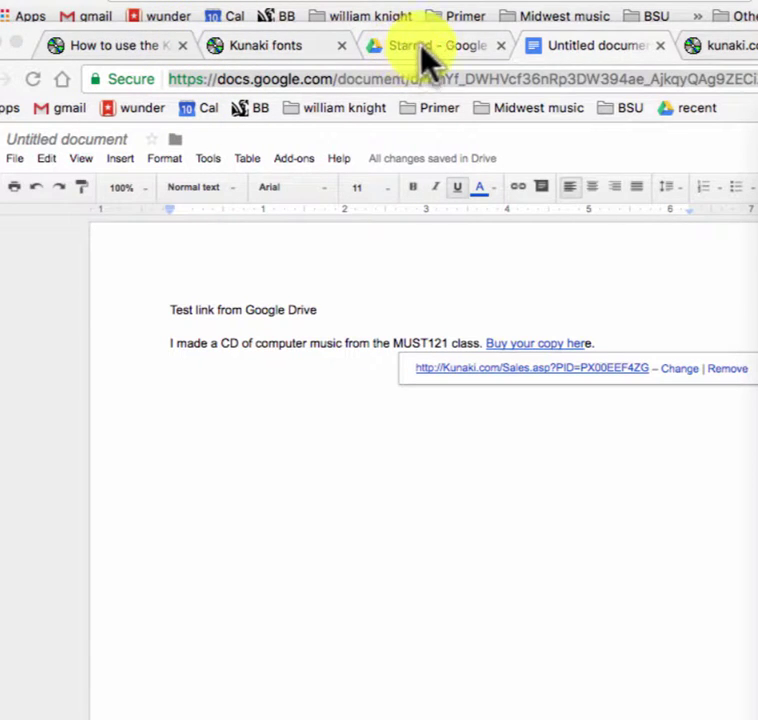
click(708, 45)
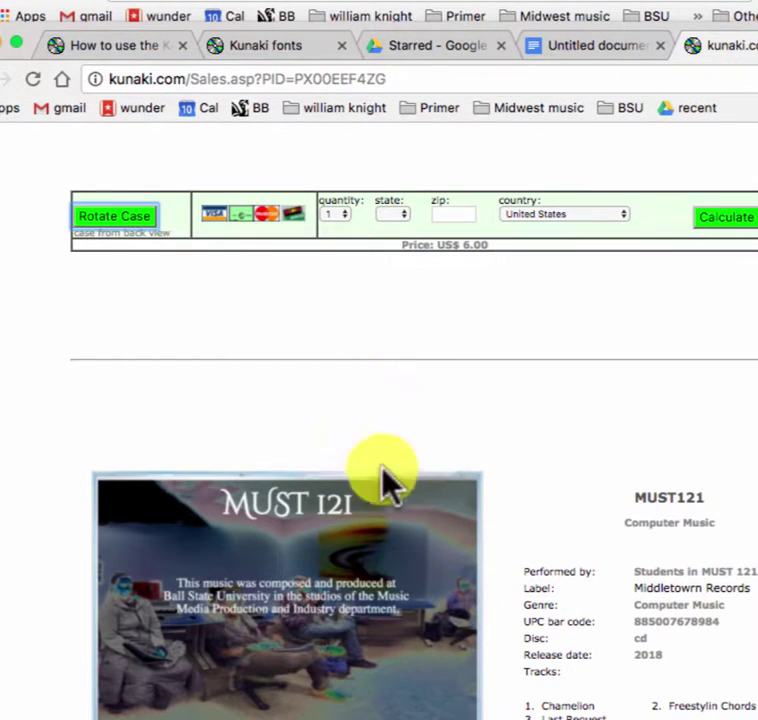
click(470, 18)
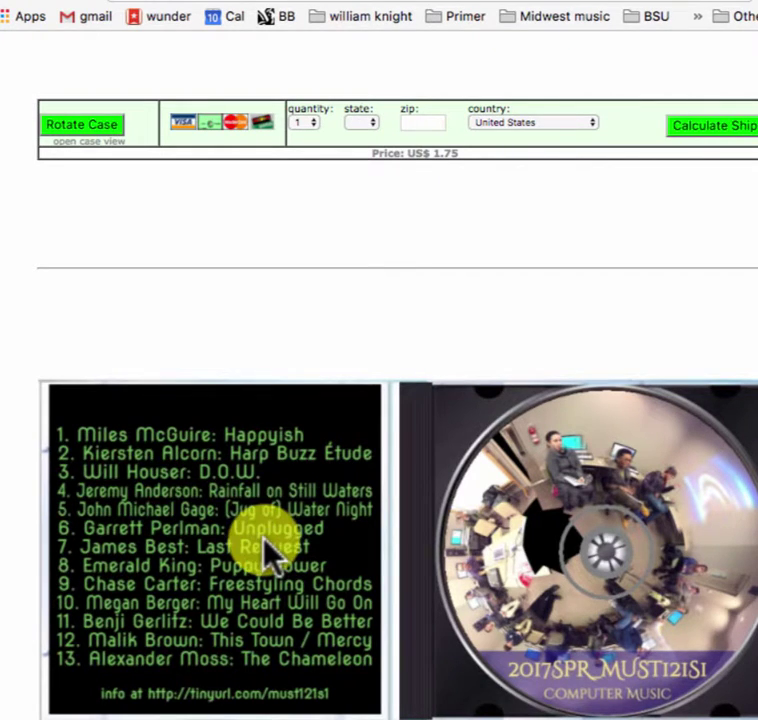
click(113, 137)
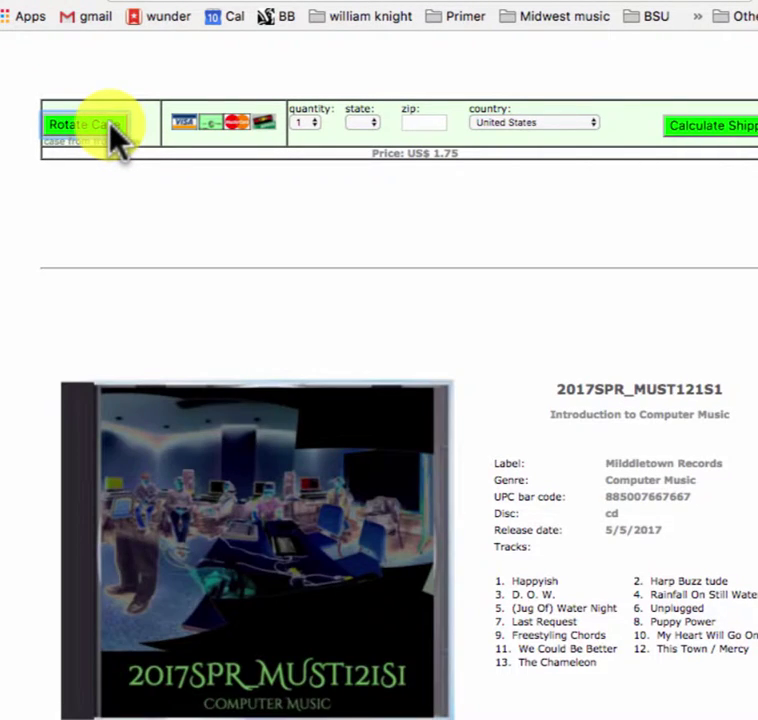
click(113, 137)
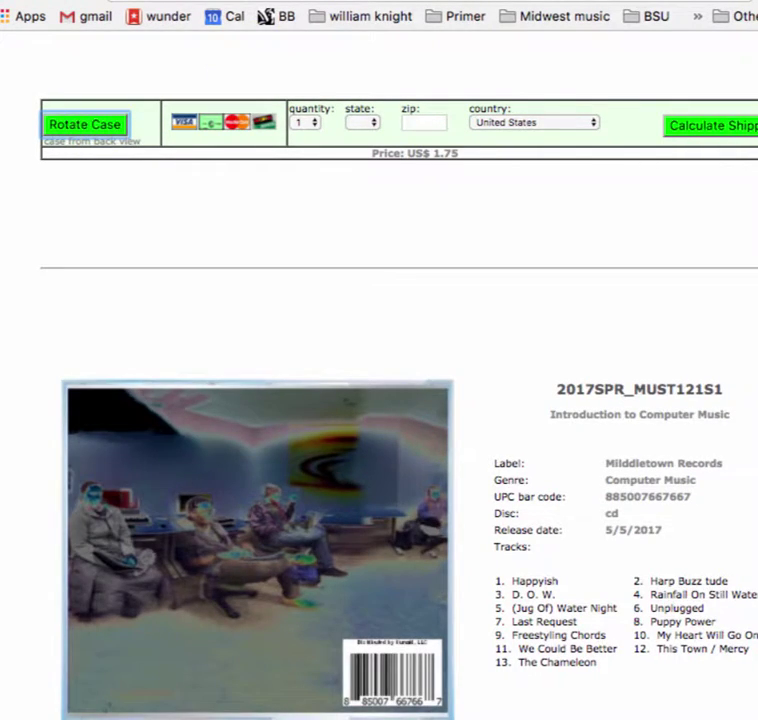
key(space)
key(super+Left)
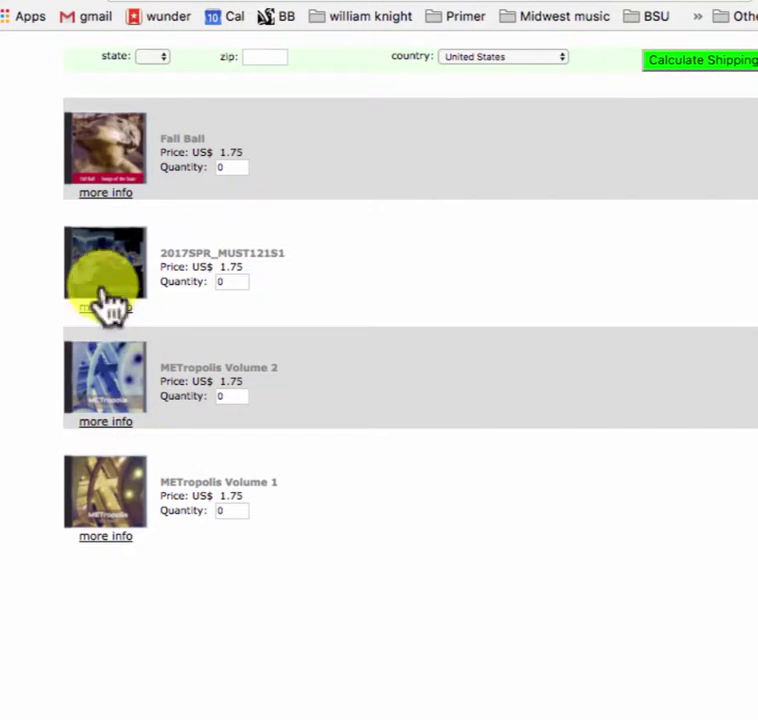
- Open the Fall Ball CD's details and rotate its case through back, both spines, open disc view and front
click(107, 195)
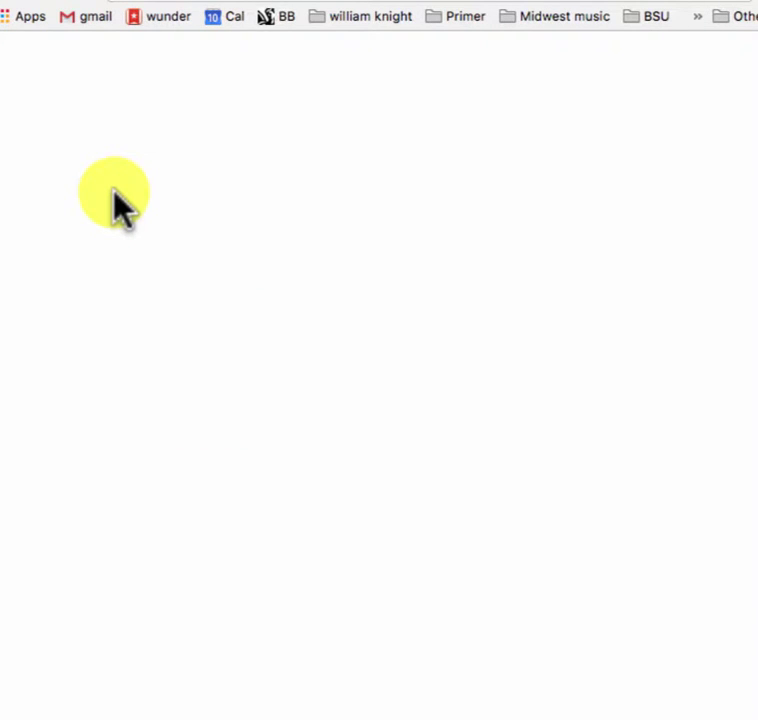
click(100, 104)
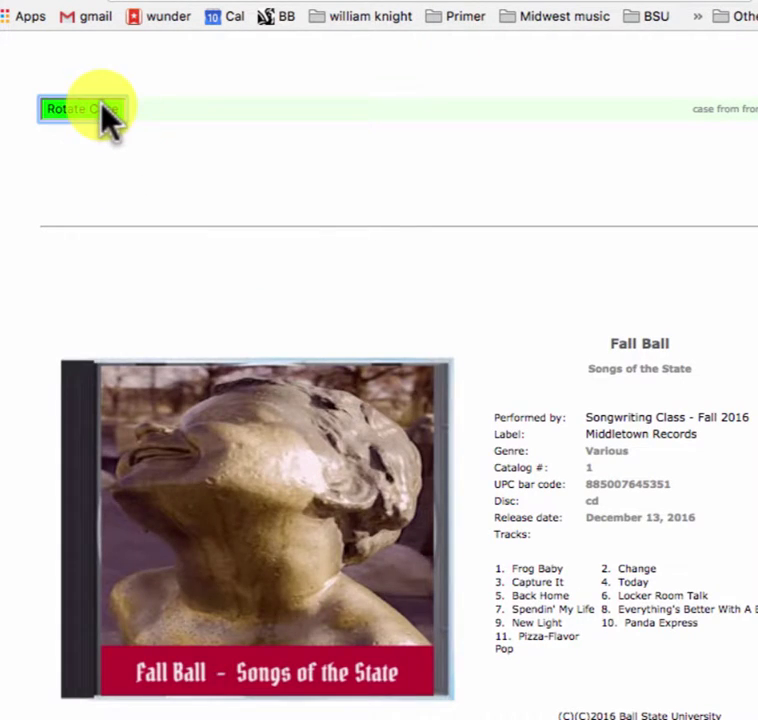
click(101, 104)
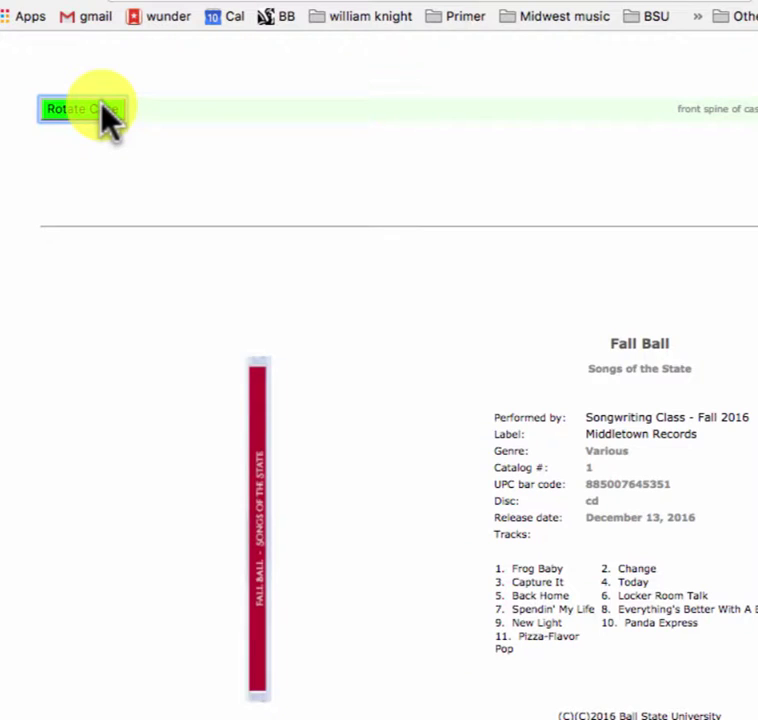
click(101, 106)
click(101, 106)
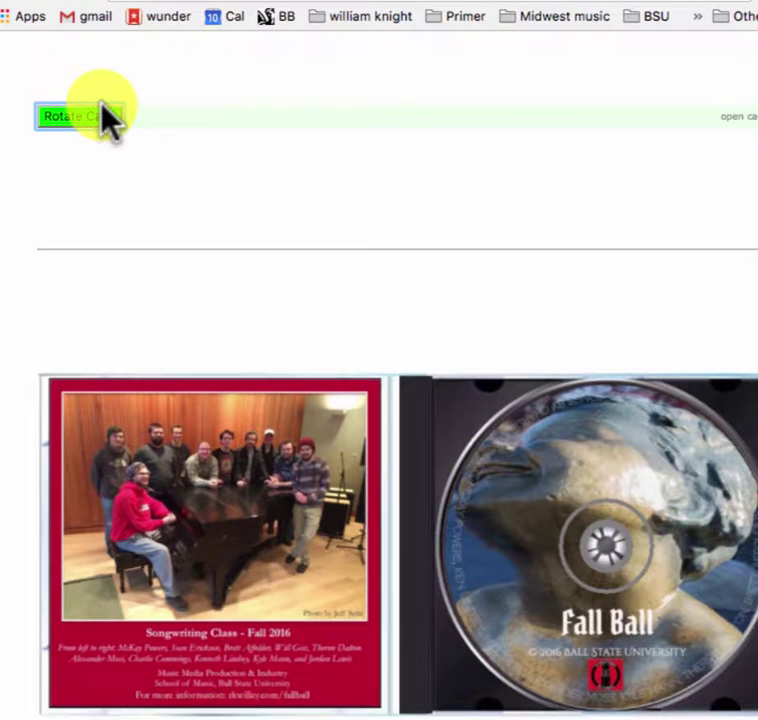
click(101, 106)
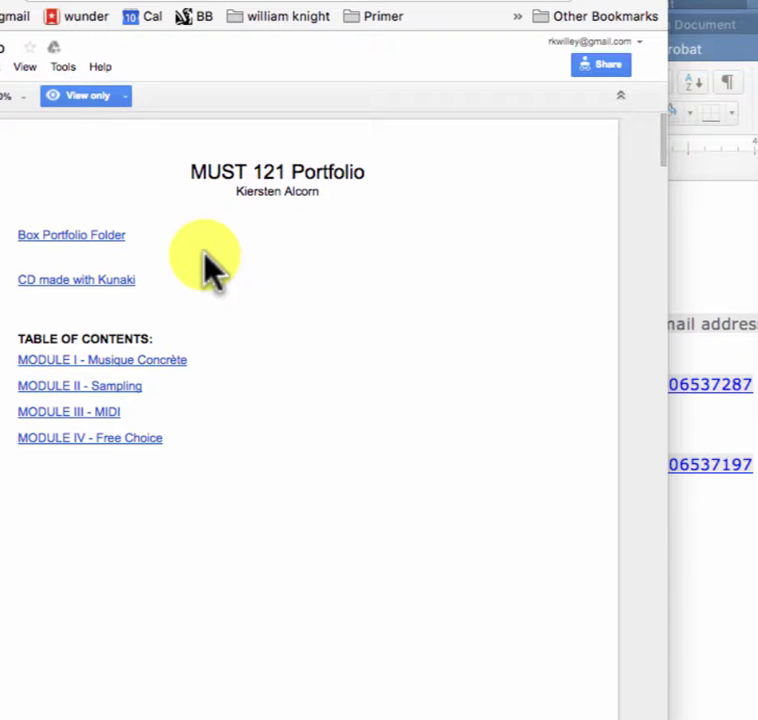
- Follow the portfolio's 'CD made with Kunaki' link, enlarge the window, and rotate the recital CD case back to front
click(87, 272)
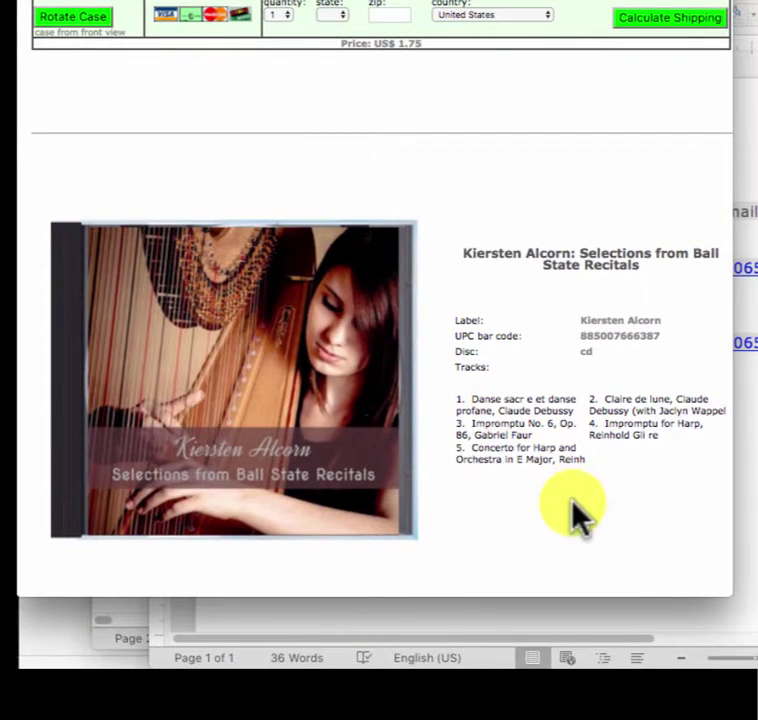
drag(737, 596, 757, 660)
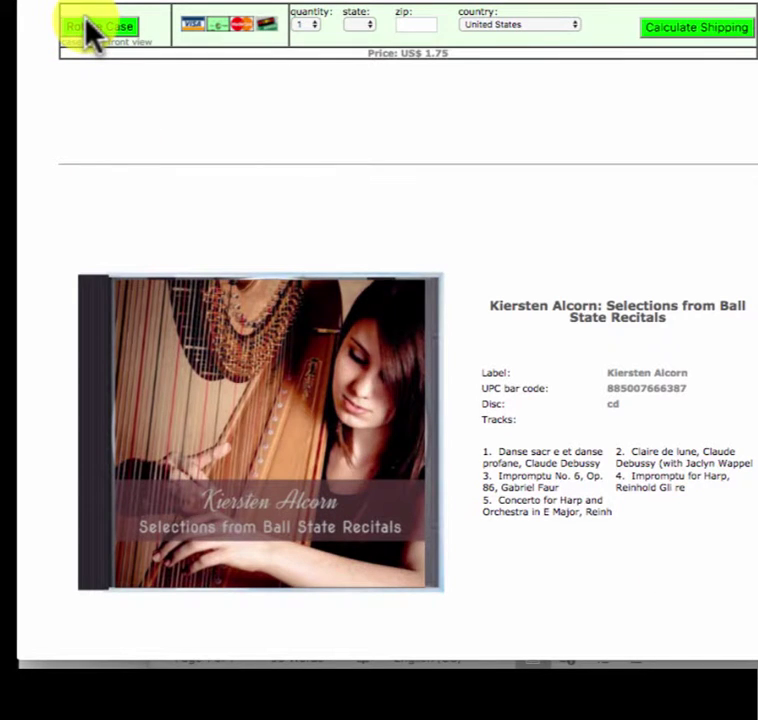
click(86, 24)
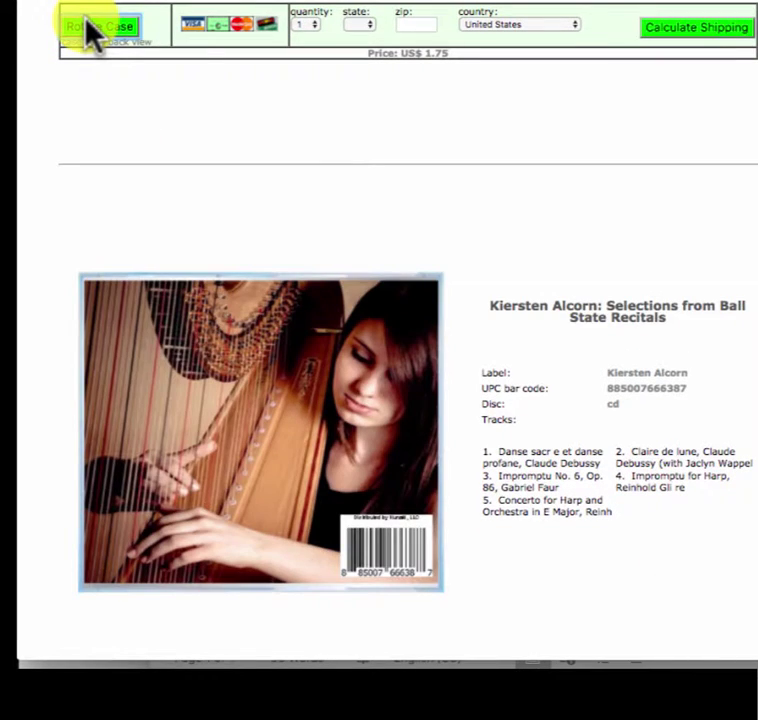
click(86, 24)
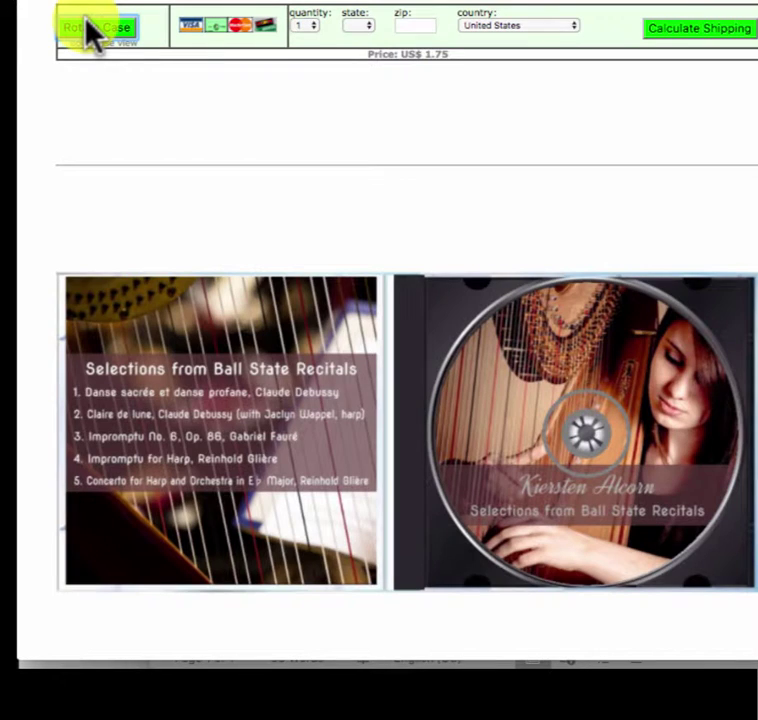
click(86, 24)
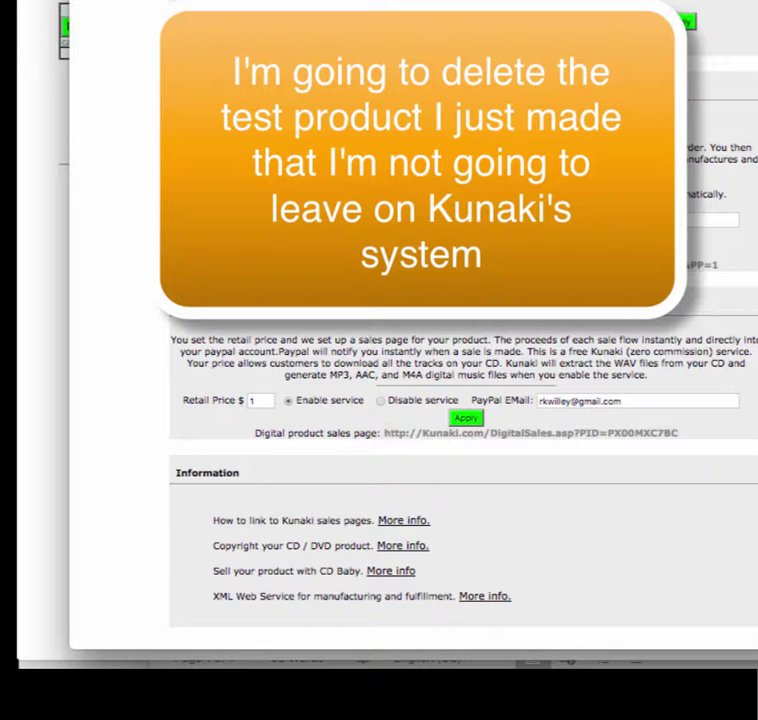
- Load kunaki.com and log in to the publisher account
scroll(460, 400, up, 5)
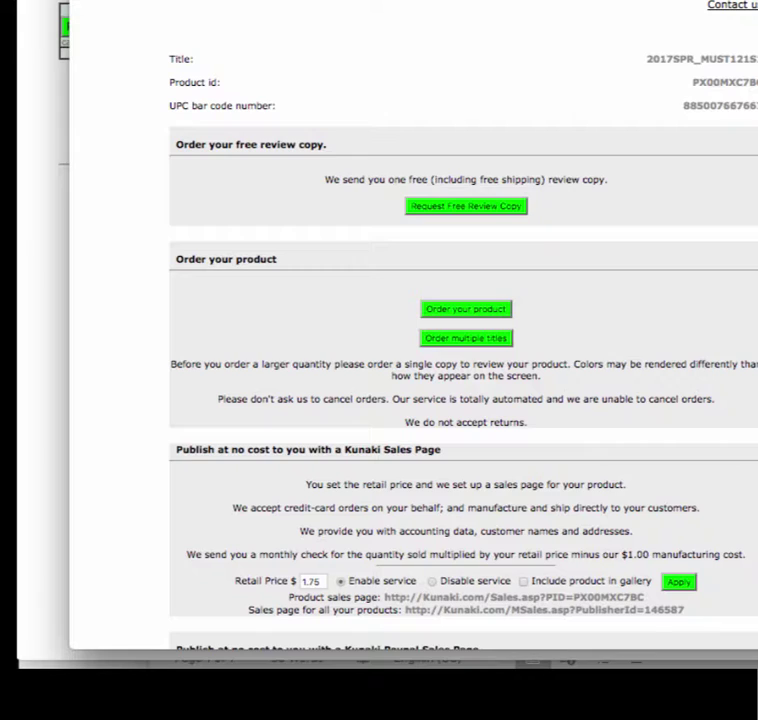
text(k)
key(Return)
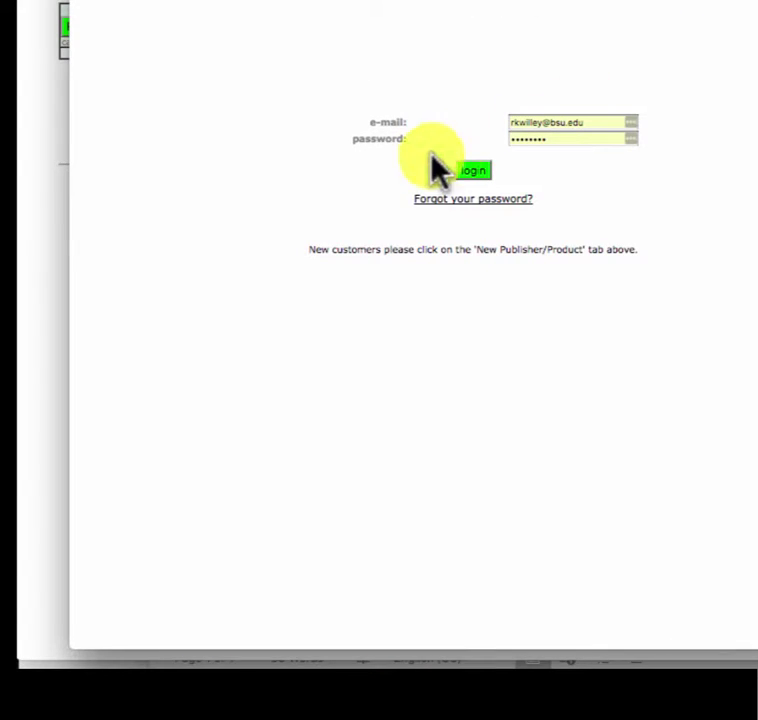
click(462, 168)
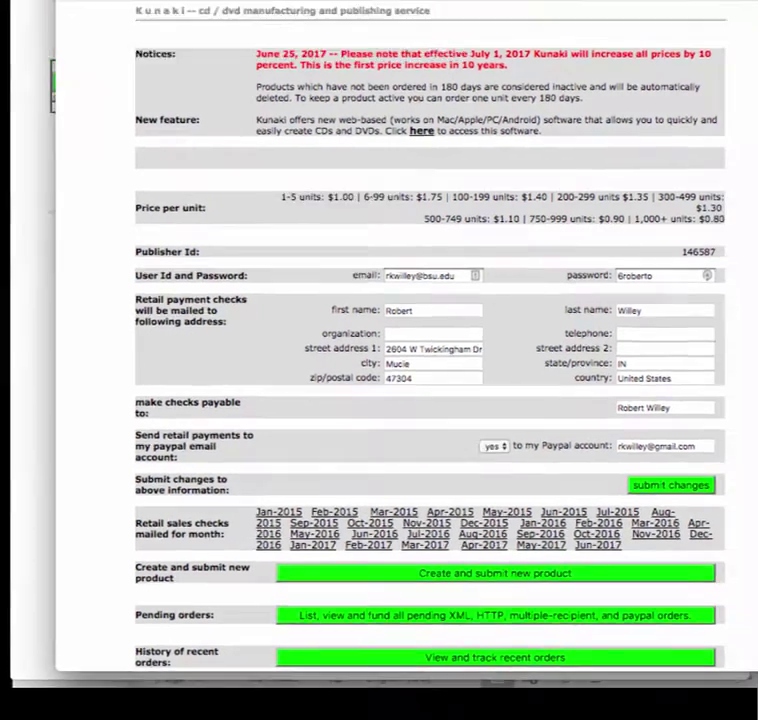
- Delete the MUST121 test product from Your products and confirm with OK
scroll(697, 569, down, 10)
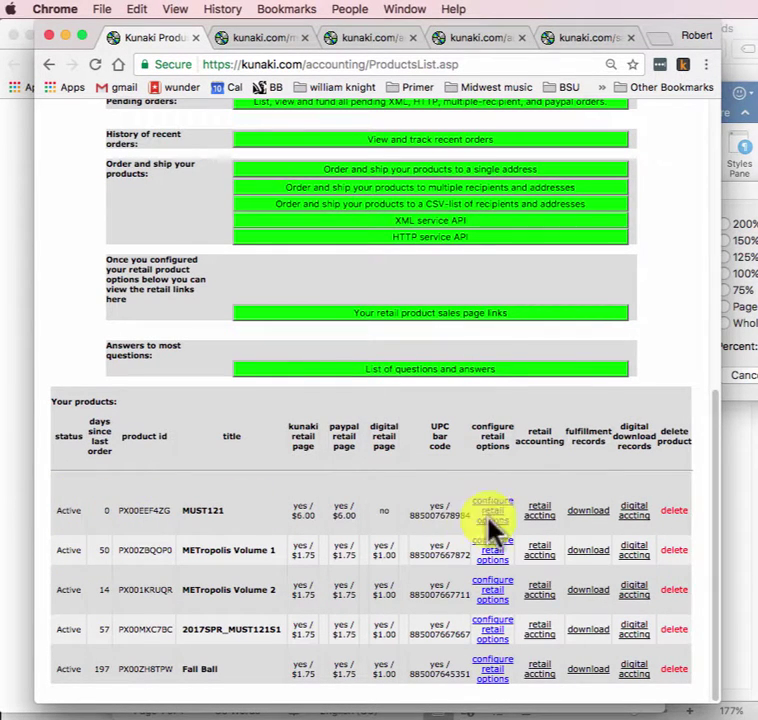
click(666, 512)
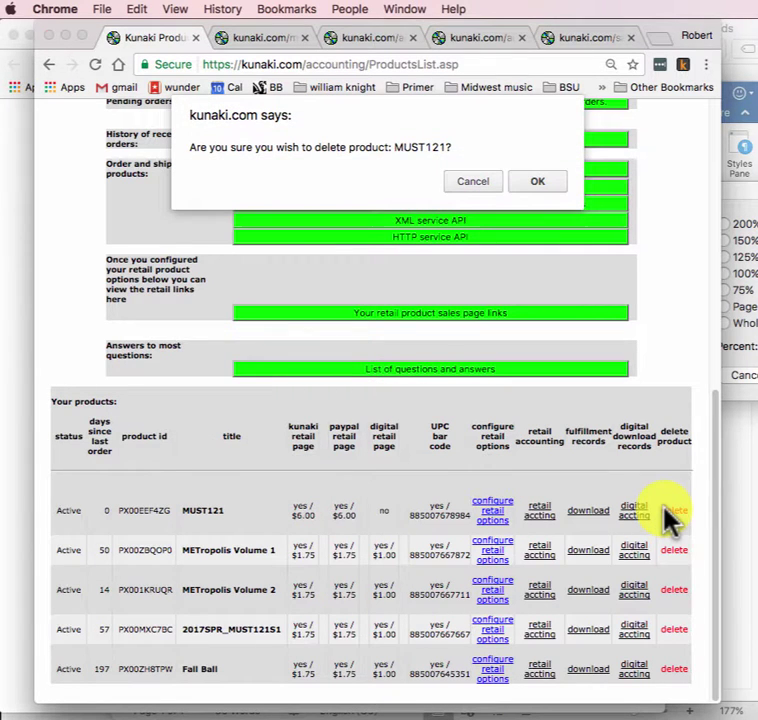
click(527, 185)
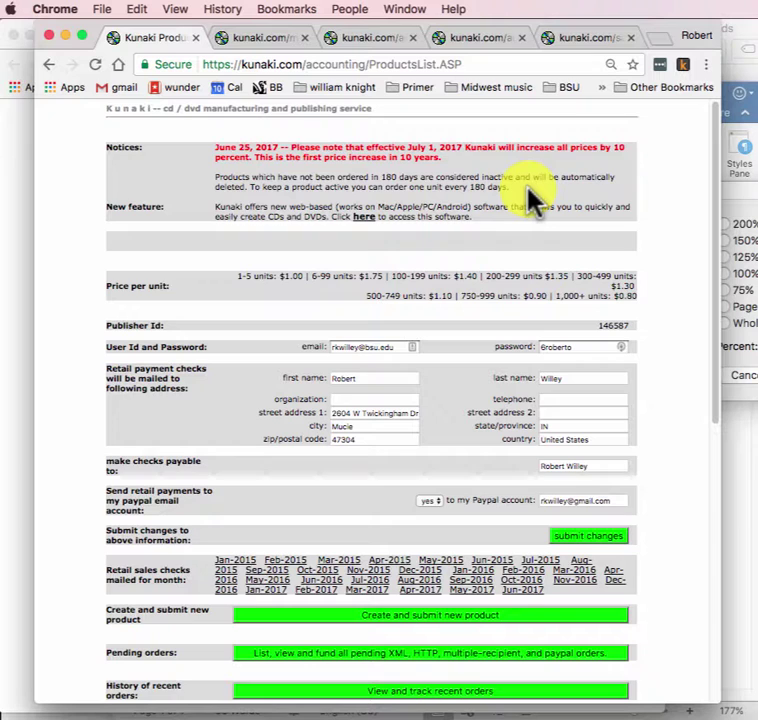
- Bring the kunaki.com/msales public product list tab to the front
key(ctrl+Tab)
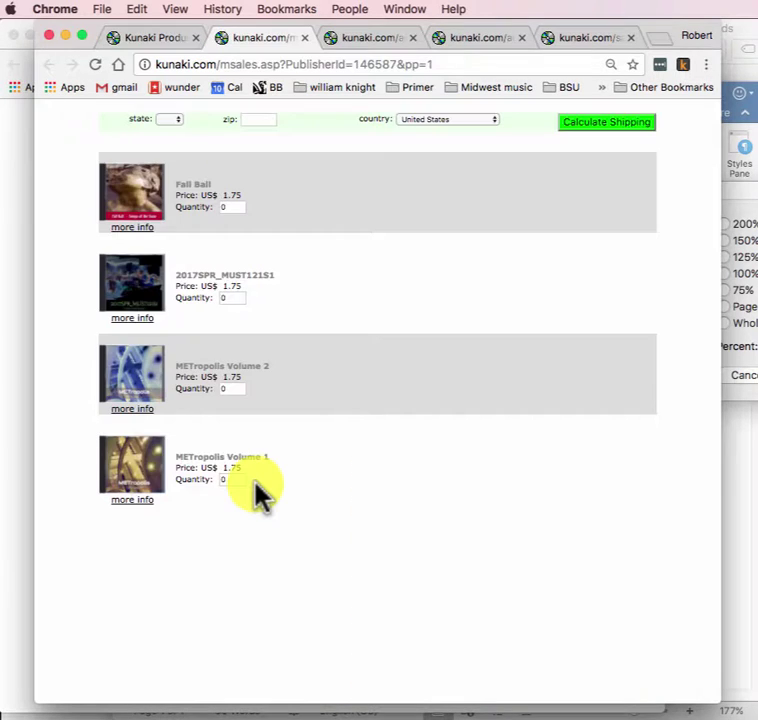